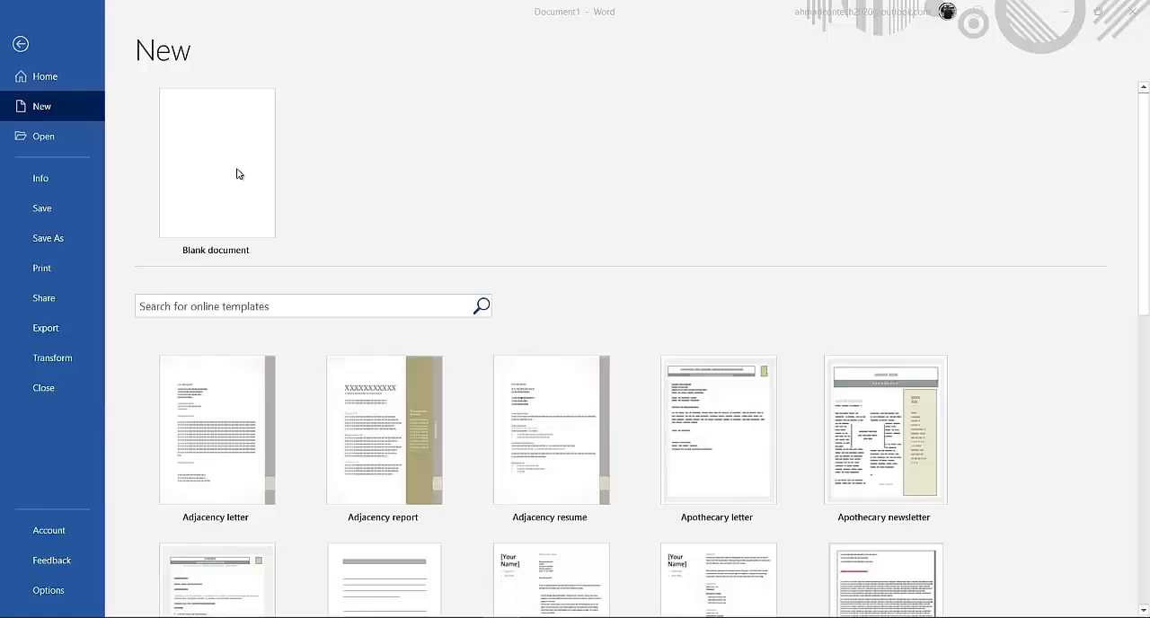
Create a blank document with 1 cm margins on all four sides and landscape orientation.
{"action": "left_click", "coordinate": [239, 173]}
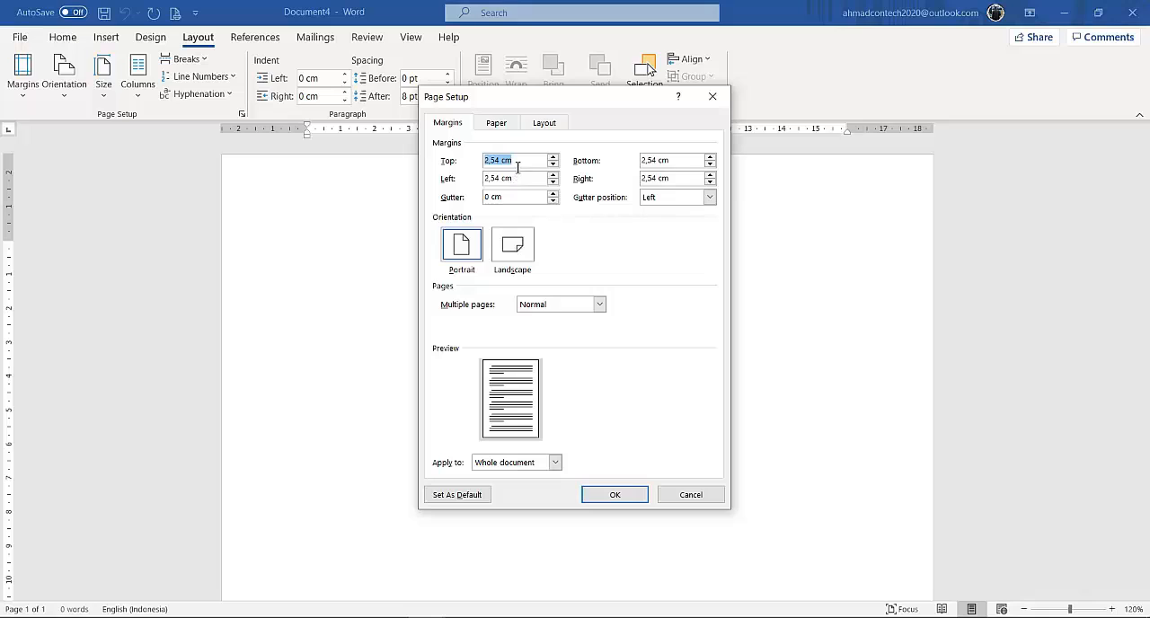
{"action": "type", "text": "1"}
{"action": "key", "text": "Tab"}
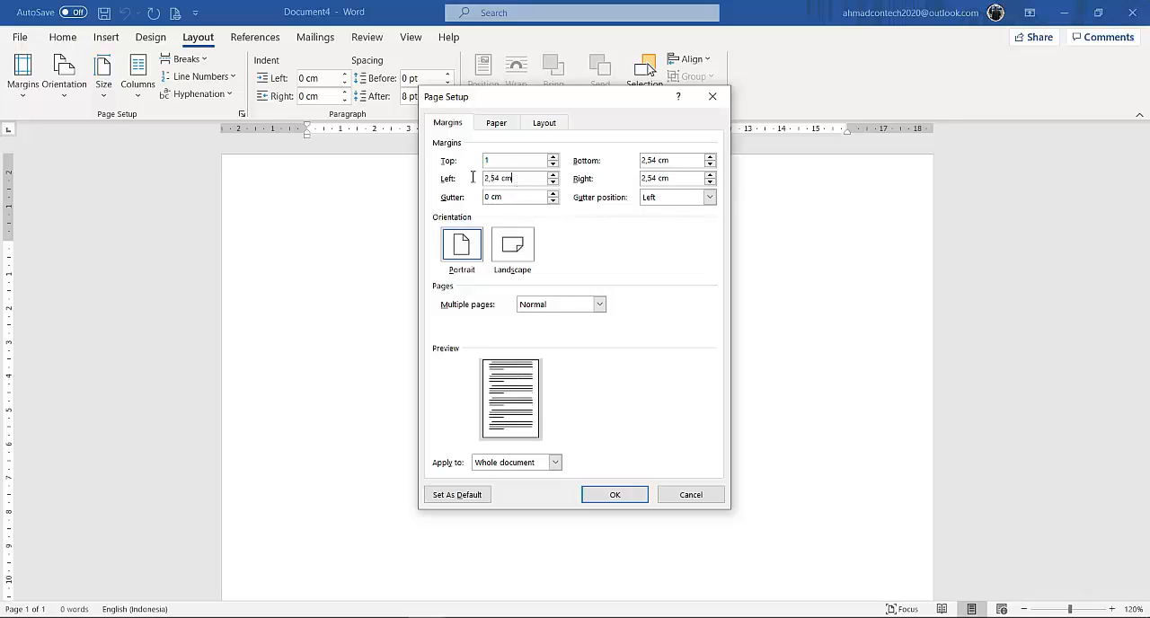
{"action": "type", "text": "1"}
{"action": "left_click", "coordinate": [678, 161]}
{"action": "type", "text": "1"}
{"action": "key", "text": "Tab"}
{"action": "type", "text": "1"}
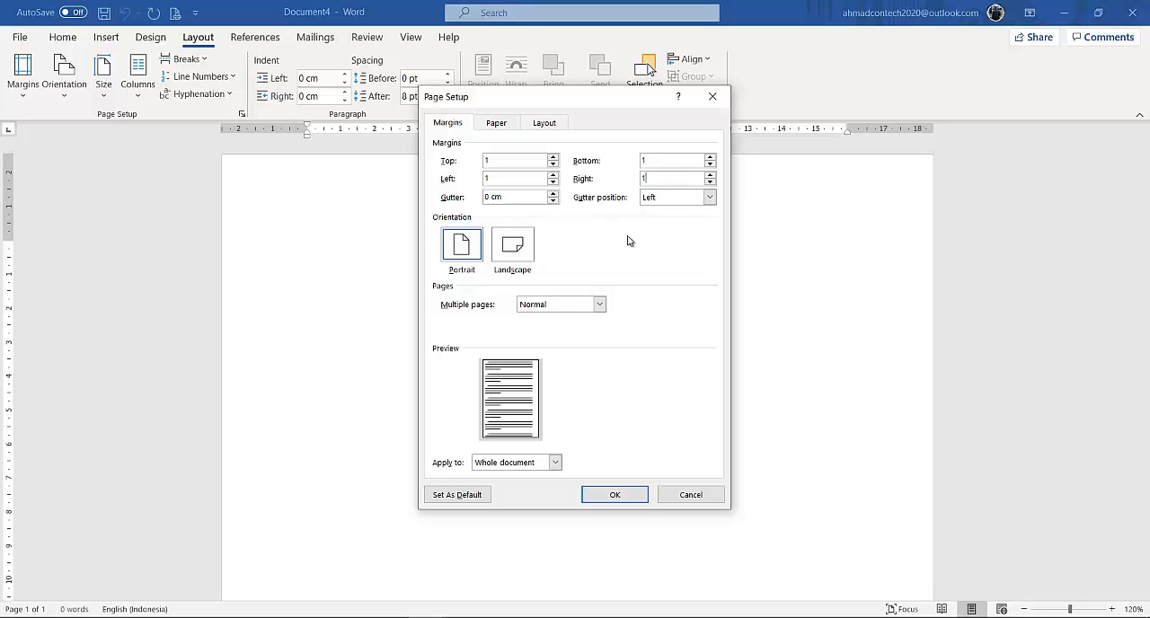
{"action": "left_click", "coordinate": [508, 257]}
{"action": "left_click", "coordinate": [607, 497]}
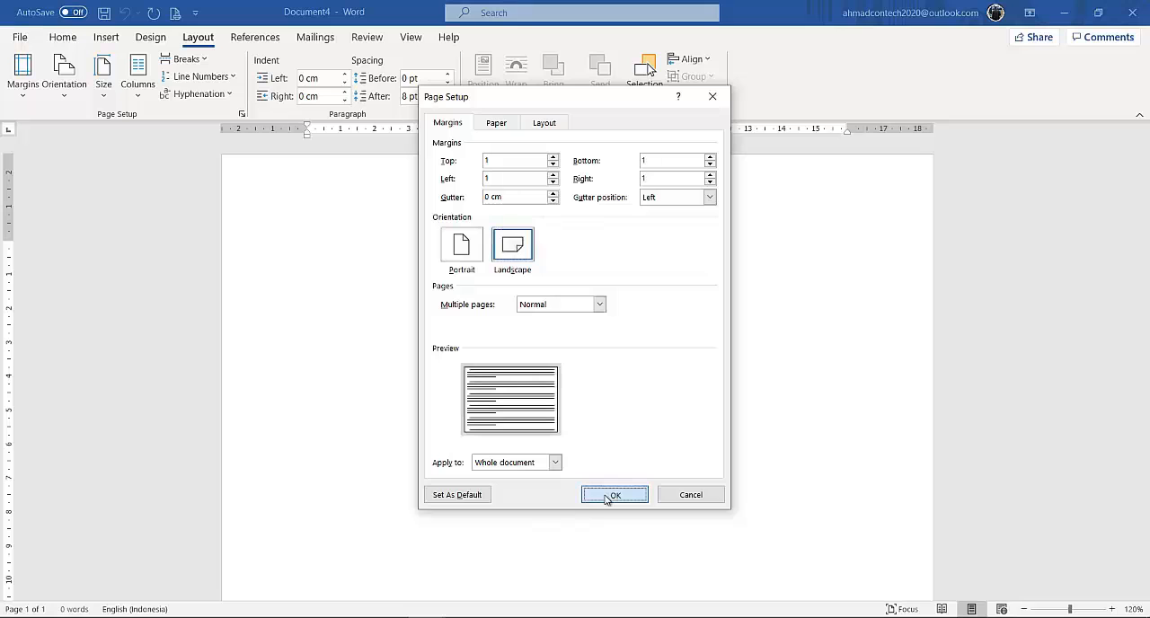
Set the paragraph spacing after to 0 pt and the line spacing to Single.
{"action": "left_click", "coordinate": [455, 114]}
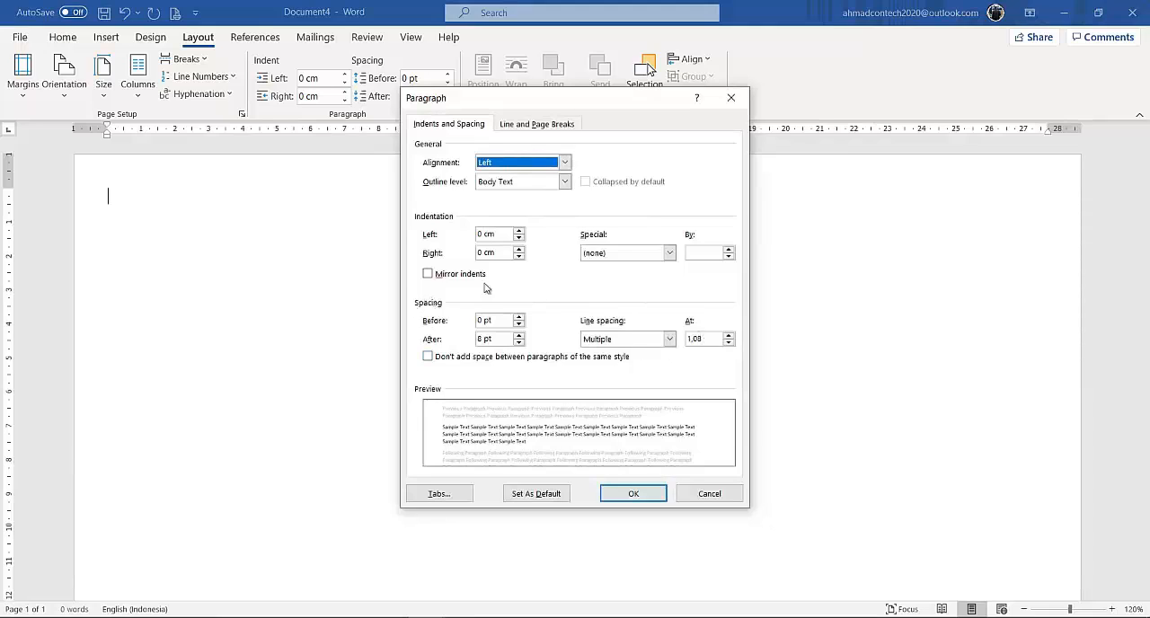
{"action": "left_click", "coordinate": [519, 343]}
{"action": "left_click", "coordinate": [519, 342]}
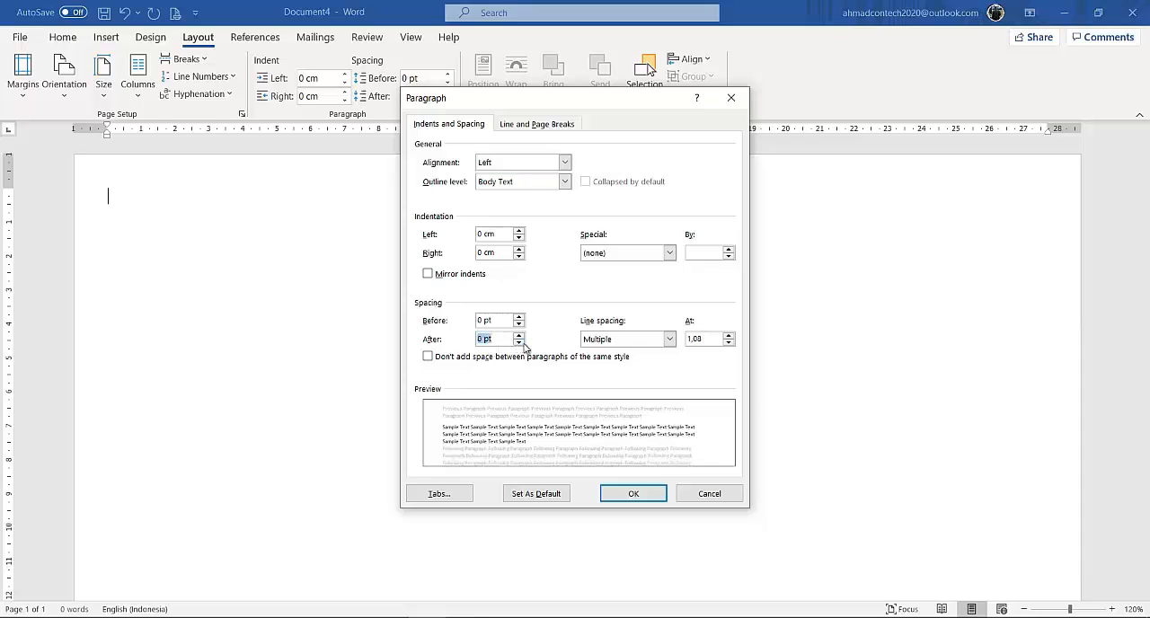
{"action": "left_click", "coordinate": [669, 339]}
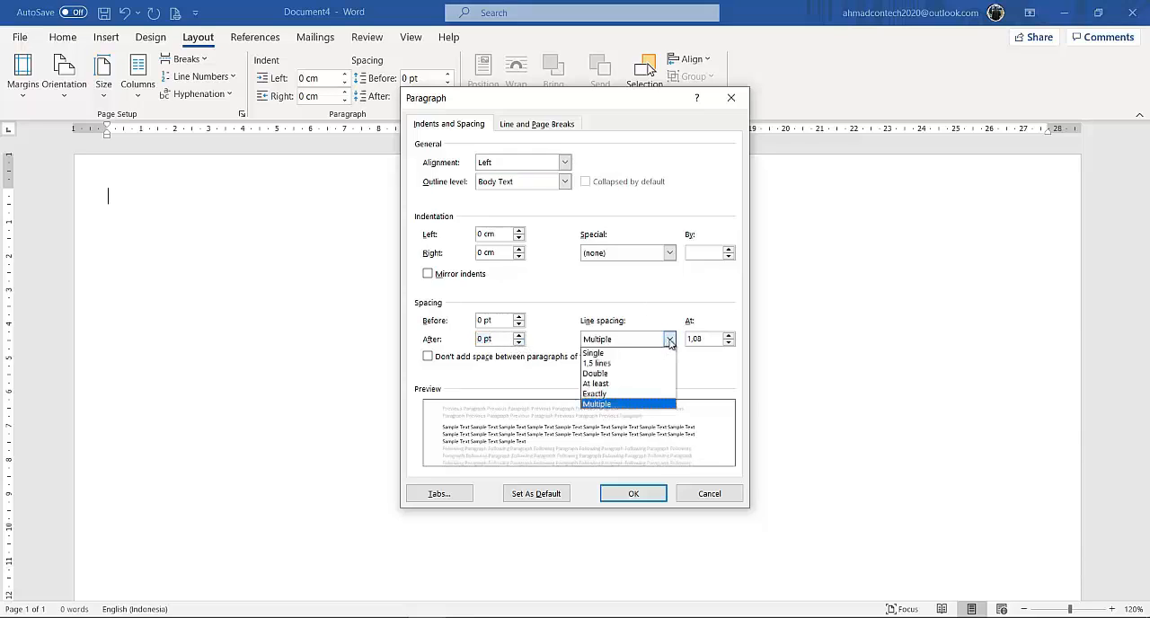
{"action": "left_click", "coordinate": [625, 353]}
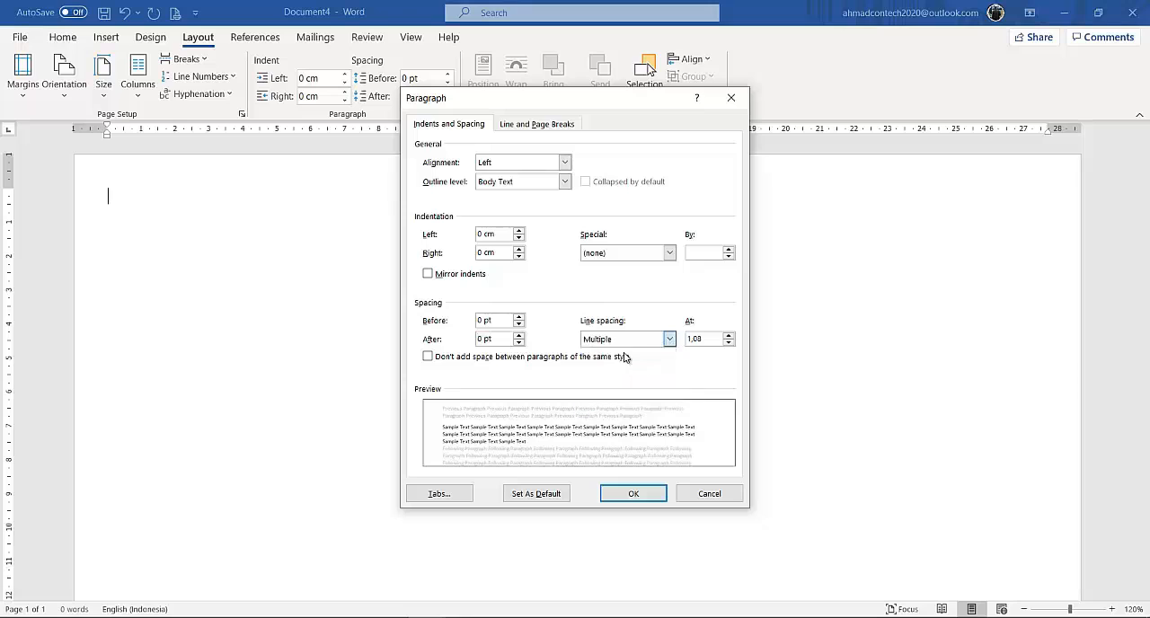
{"action": "left_click", "coordinate": [632, 495]}
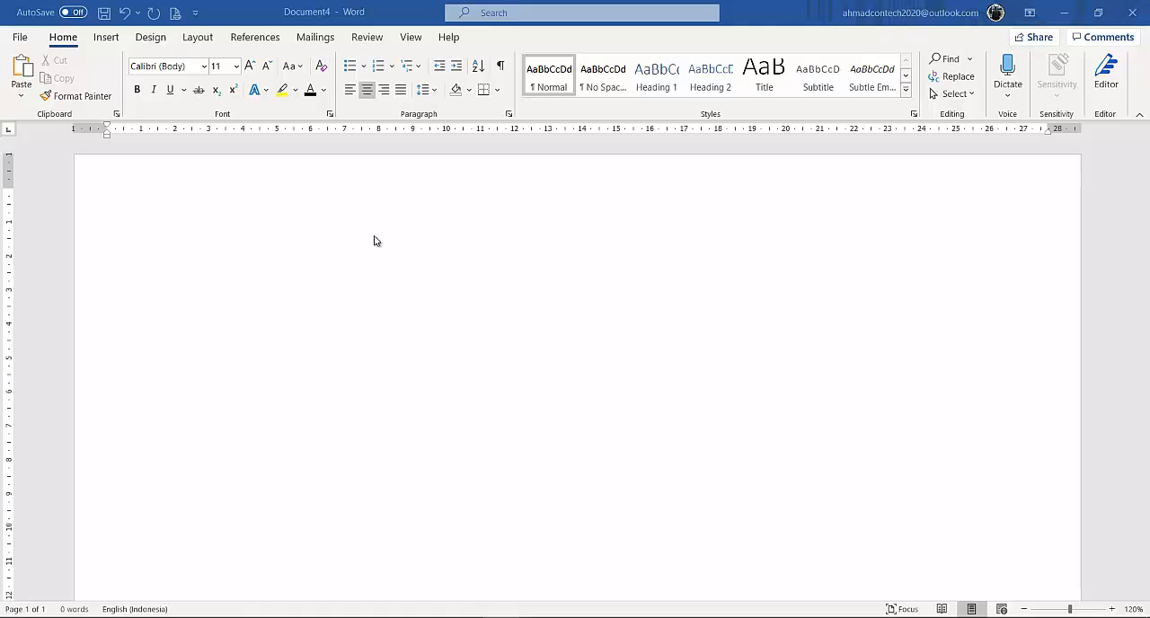
Use the existing dbkaryawan database from the kombis_access folder as the mail merge recipient list and check its available merge fields.
{"action": "left_click", "coordinate": [311, 40]}
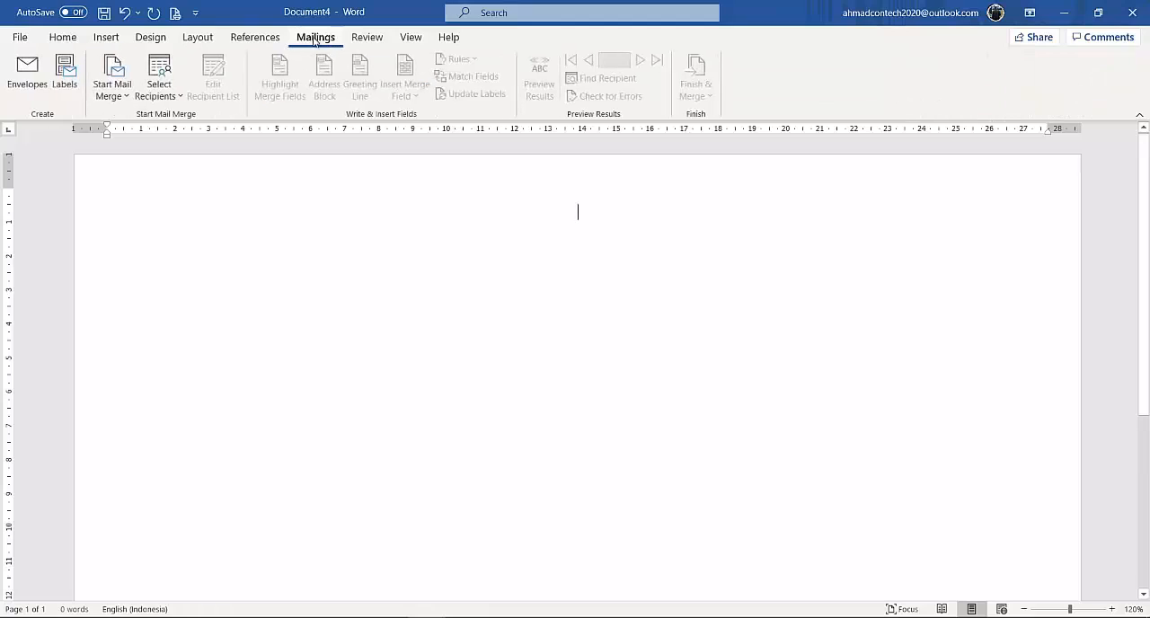
{"action": "left_click", "coordinate": [177, 97]}
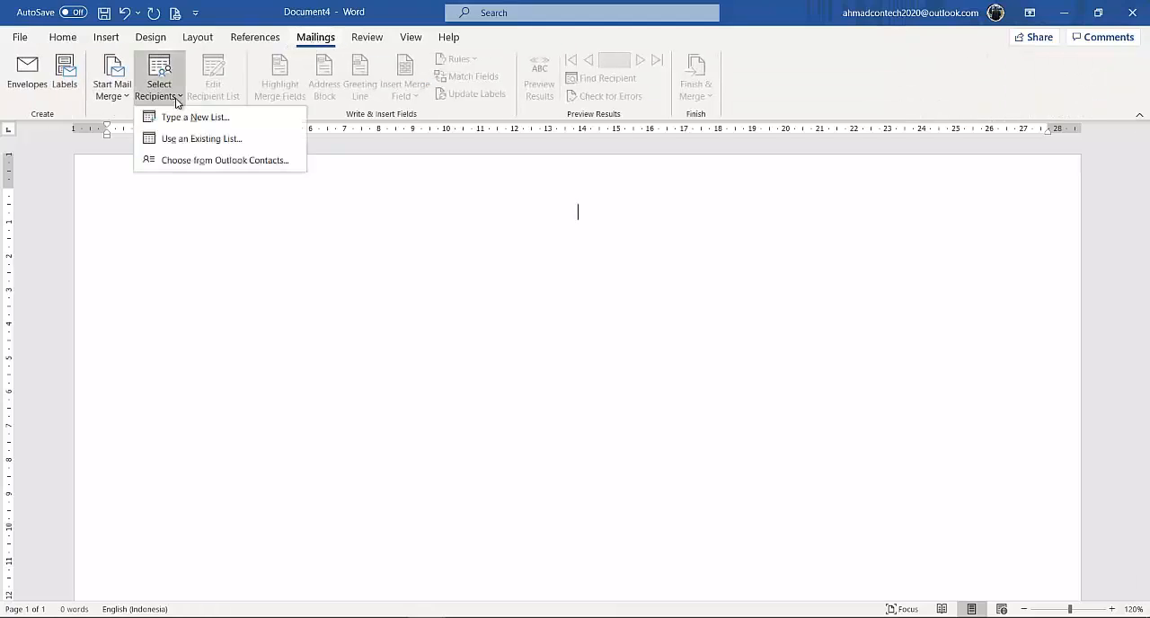
{"action": "left_click", "coordinate": [197, 141]}
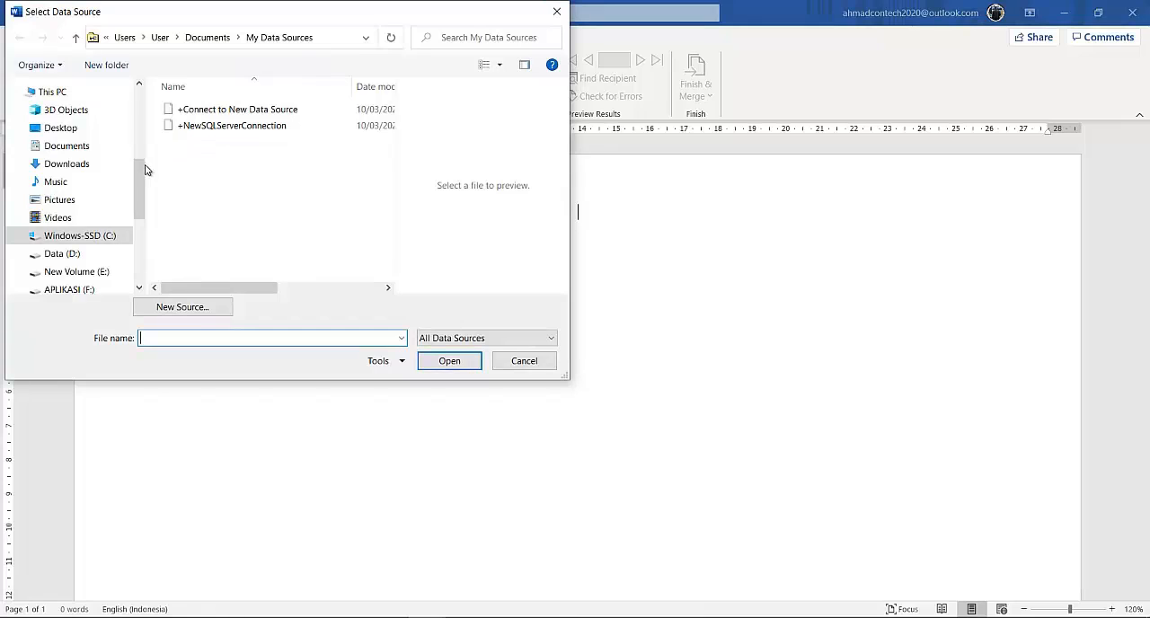
{"action": "scroll", "coordinate": [141, 169], "scroll_direction": "down", "scroll_amount": 2}
{"action": "left_click", "coordinate": [76, 224]}
{"action": "double_click", "coordinate": [206, 110]}
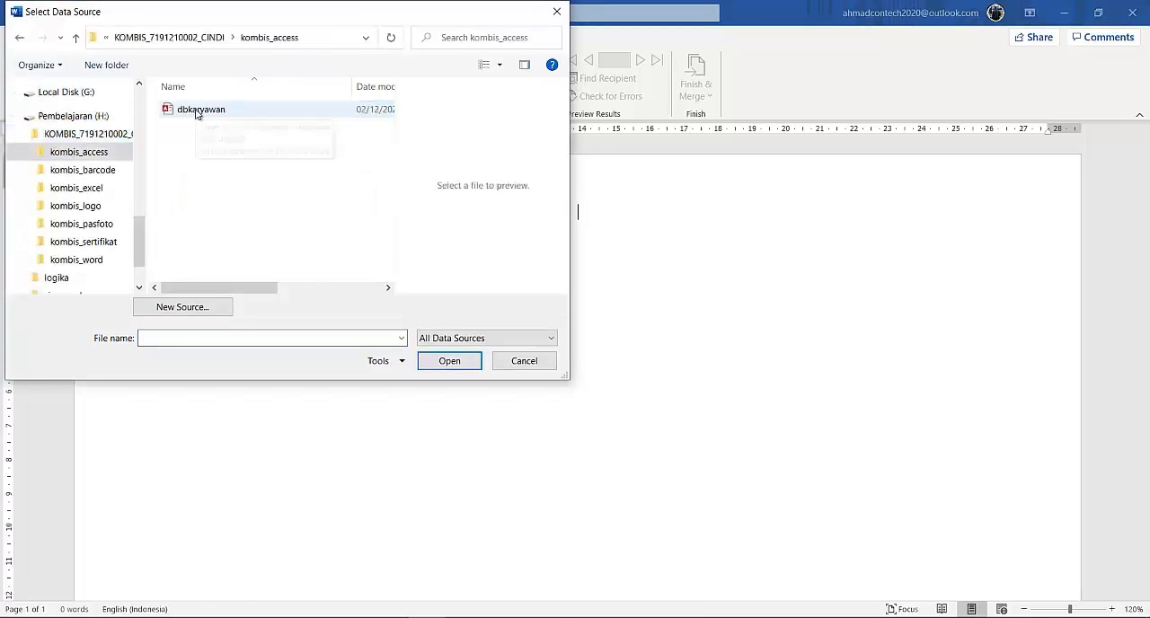
{"action": "left_click", "coordinate": [220, 115]}
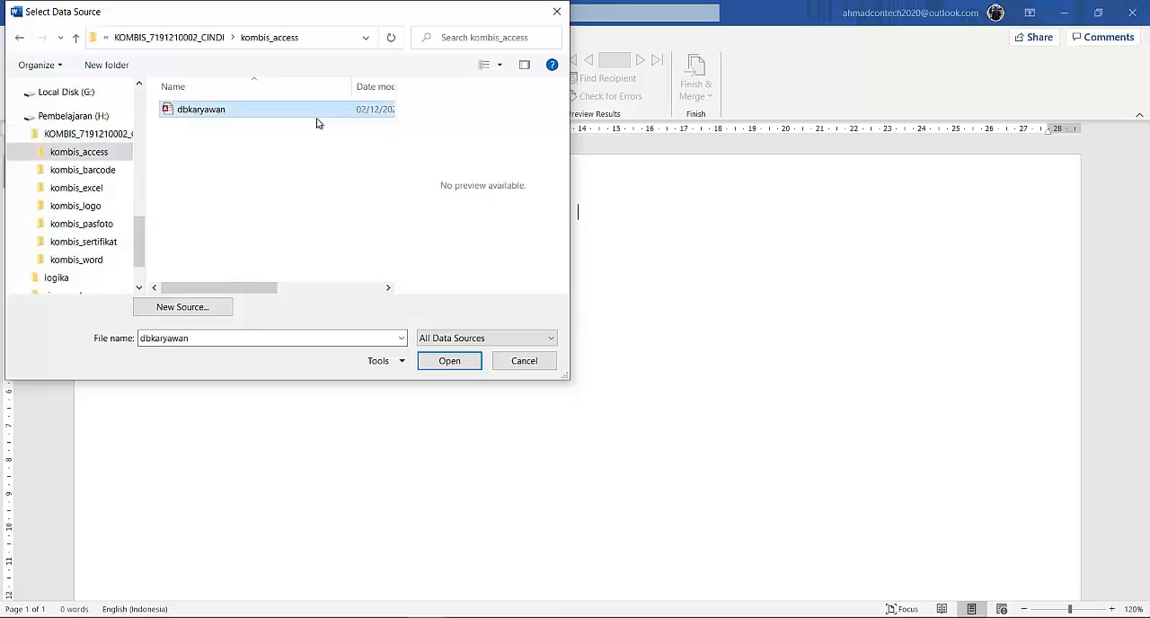
{"action": "left_click", "coordinate": [458, 360]}
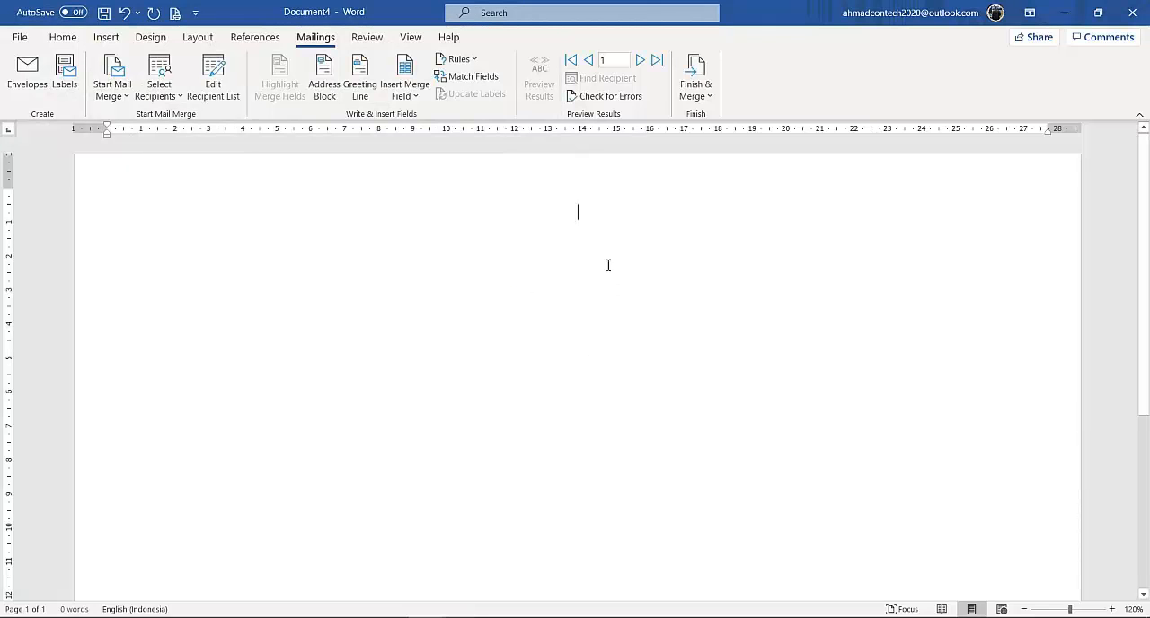
{"action": "left_click", "coordinate": [416, 96]}
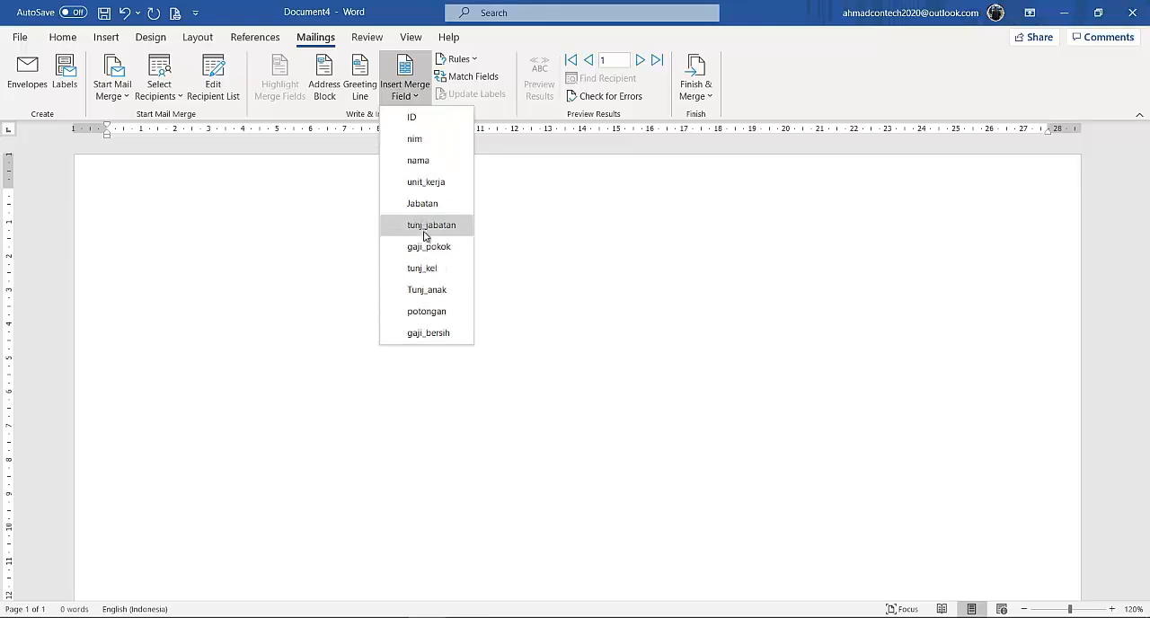
{"action": "left_click", "coordinate": [561, 196]}
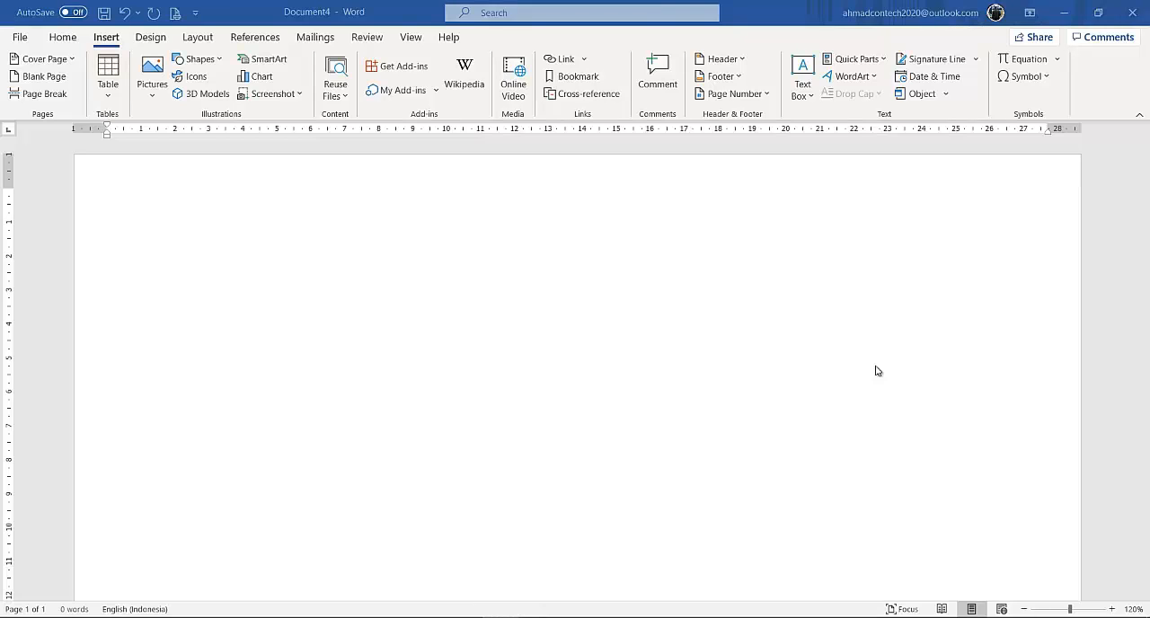
Insert the LILI-OTOMOTIF picture from the kombis_logo folder into the document.
{"action": "left_click", "coordinate": [151, 100]}
{"action": "left_click", "coordinate": [184, 146]}
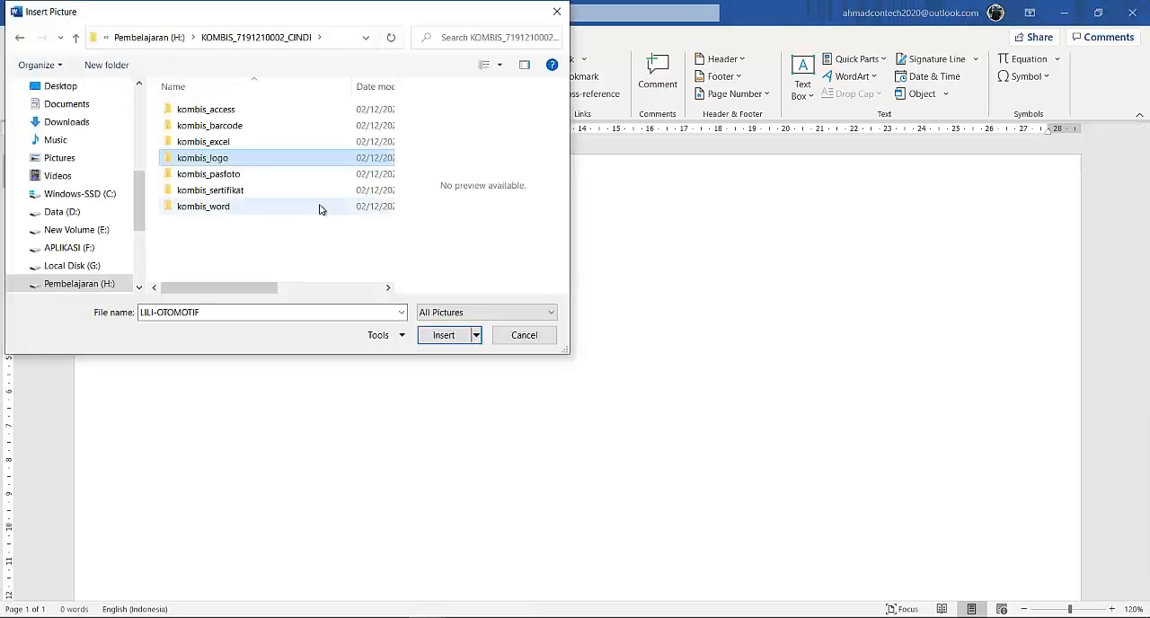
{"action": "double_click", "coordinate": [220, 160]}
{"action": "left_click", "coordinate": [199, 121]}
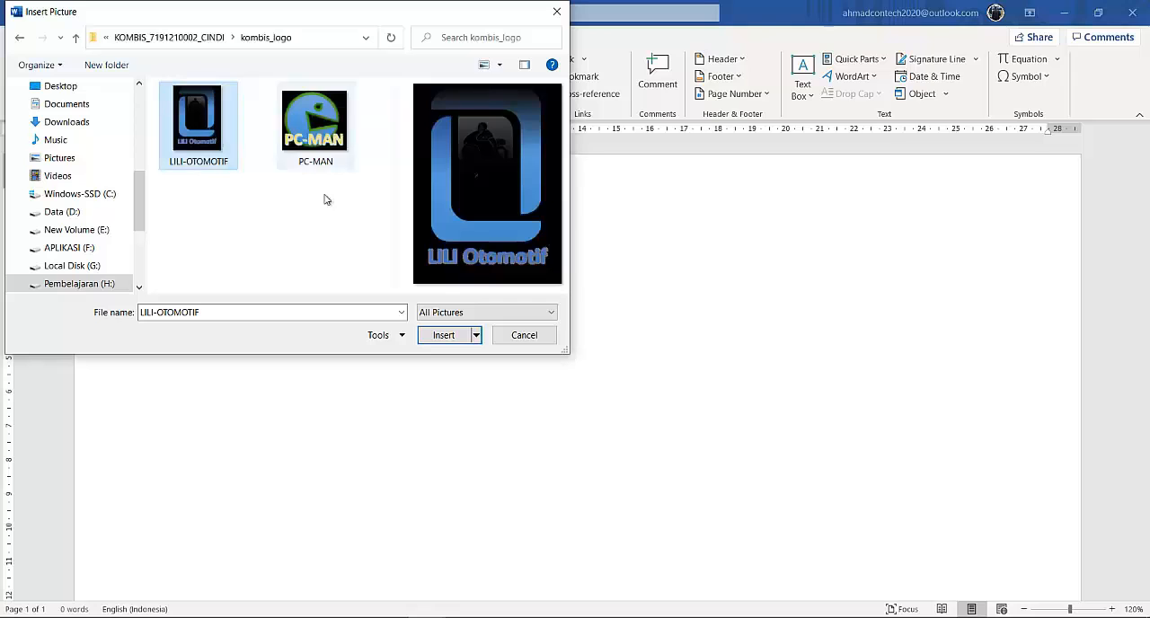
{"action": "left_click", "coordinate": [442, 335]}
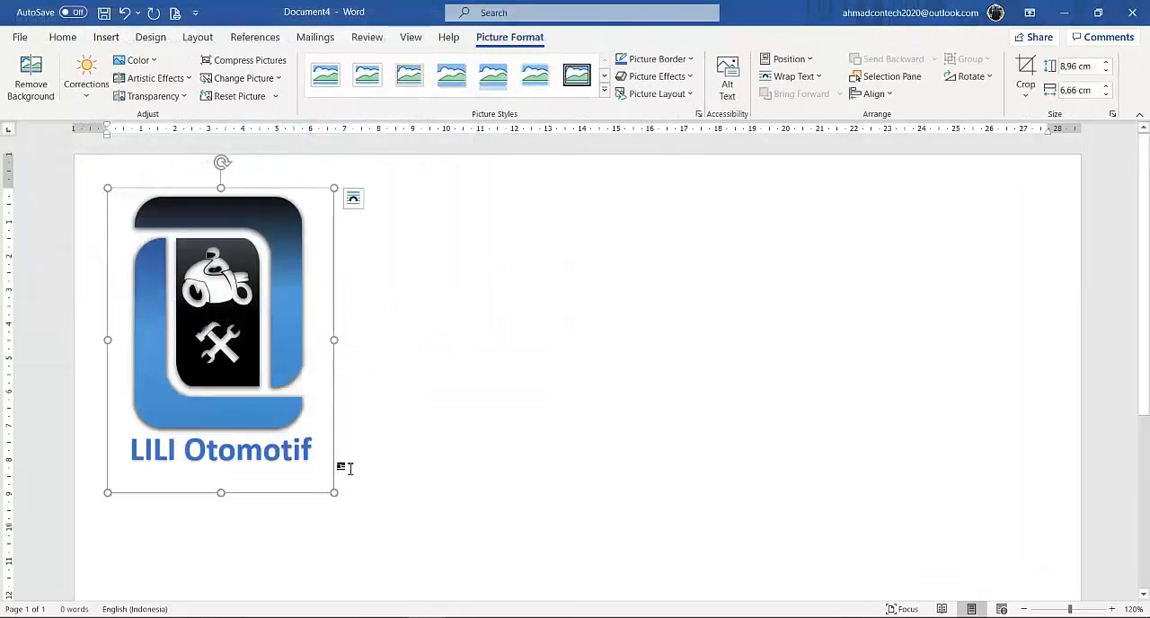
Shrink the logo to about 3.7 cm high by 2.8 cm wide and centre it horizontally.
{"action": "left_click_drag", "start_coordinate": [333, 492], "coordinate": [202, 263]}
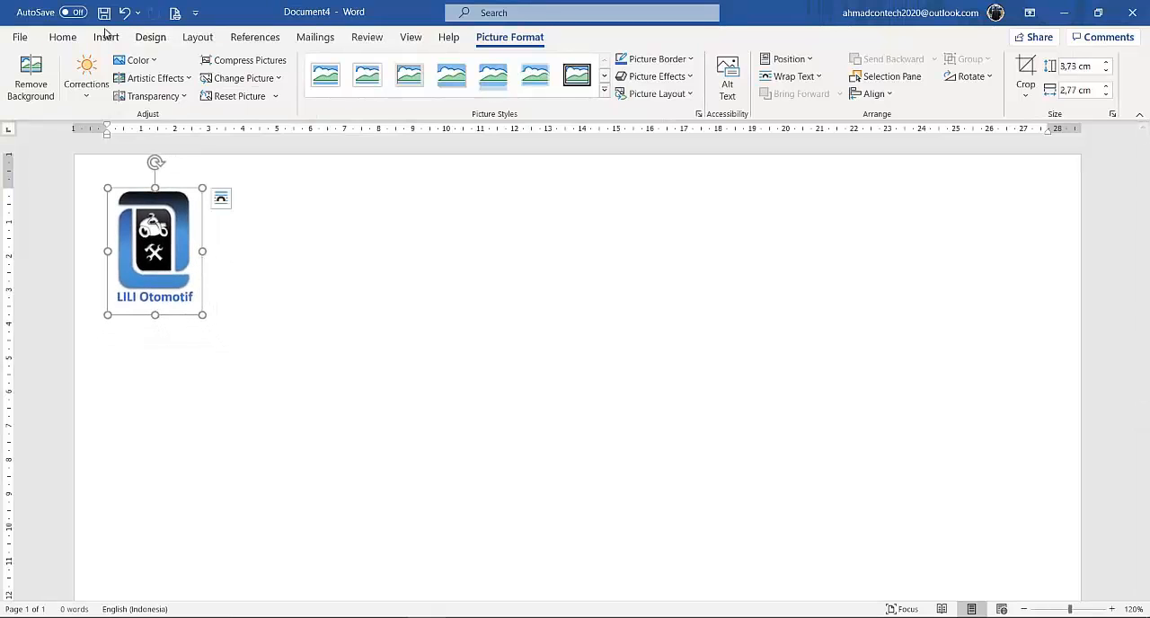
{"action": "left_click", "coordinate": [65, 38]}
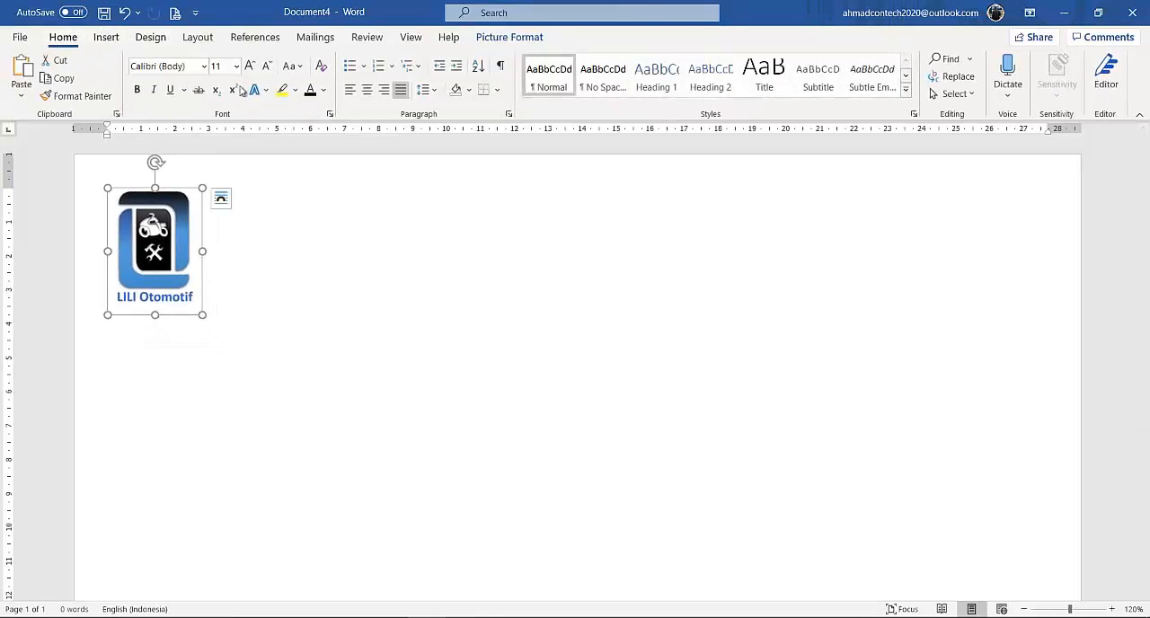
{"action": "left_click", "coordinate": [367, 89]}
{"action": "left_click", "coordinate": [662, 311]}
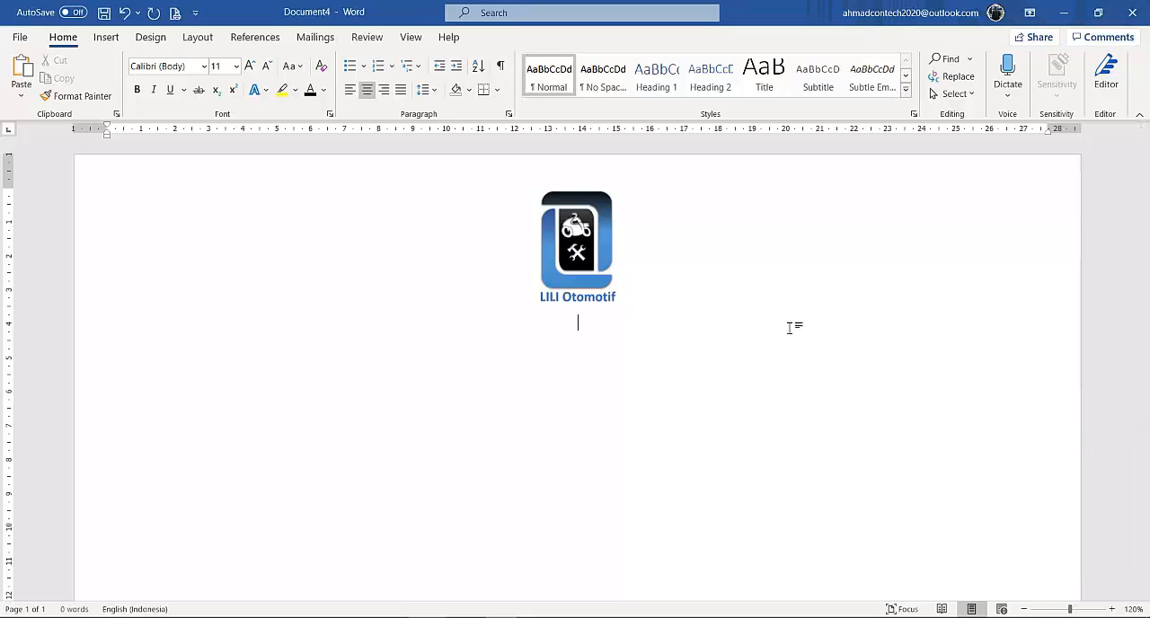
Write the lines "Sertifikat" and "Diberikan Kepada :" below the logo.
{"action": "type", "text": "ert"}
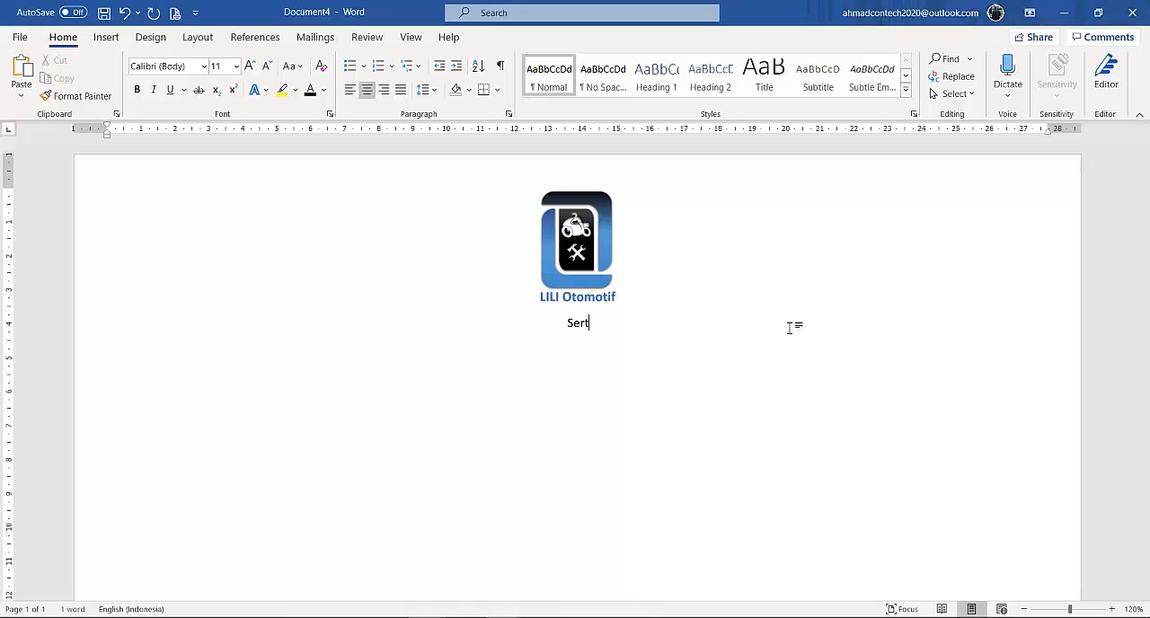
{"action": "type", "text": "ifikat"}
{"action": "key", "text": "Return"}
{"action": "type", "text": "Di"}
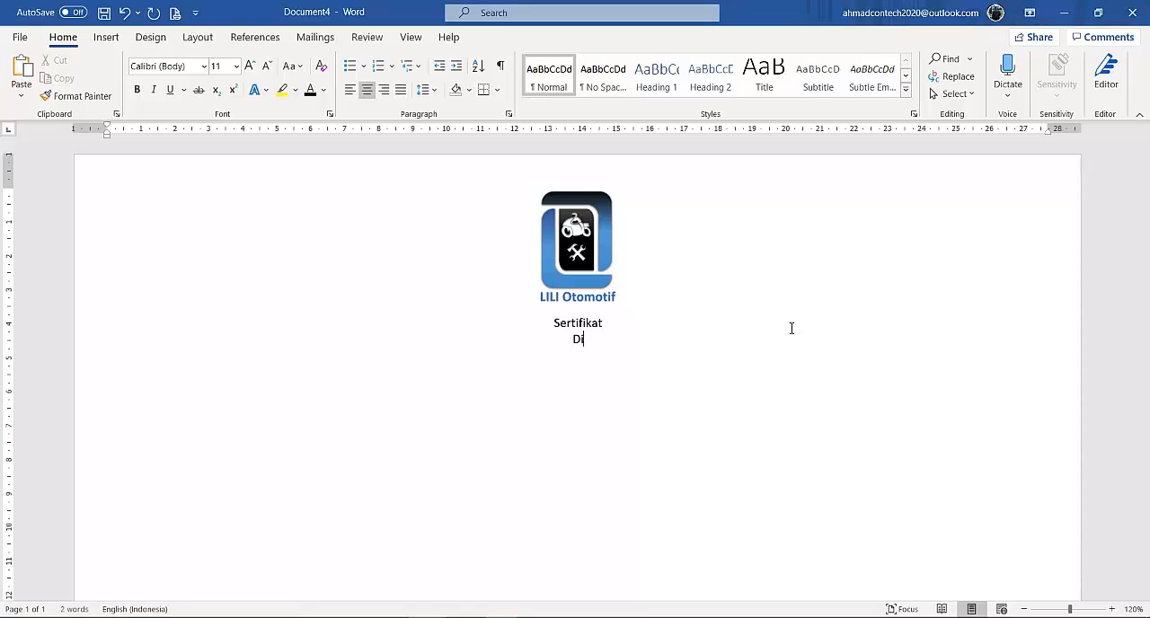
{"action": "type", "text": "berikan Kepada"}
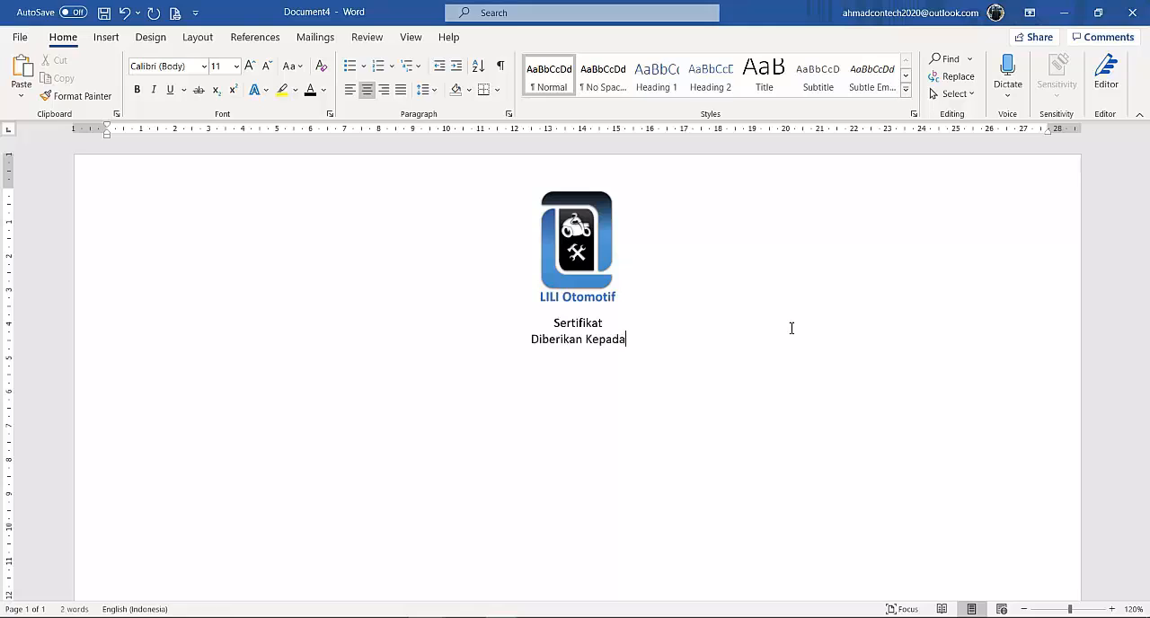
{"action": "type", "text": " :"}
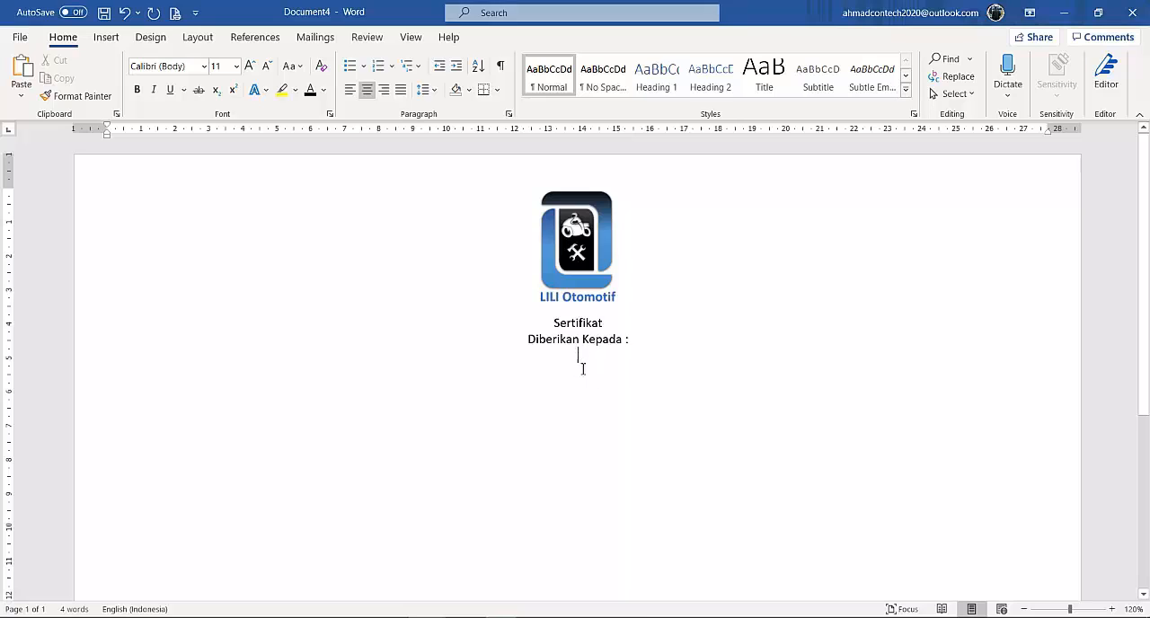
Insert the nama merge field on the line below "Diberikan Kepada :".
{"action": "left_click", "coordinate": [324, 39]}
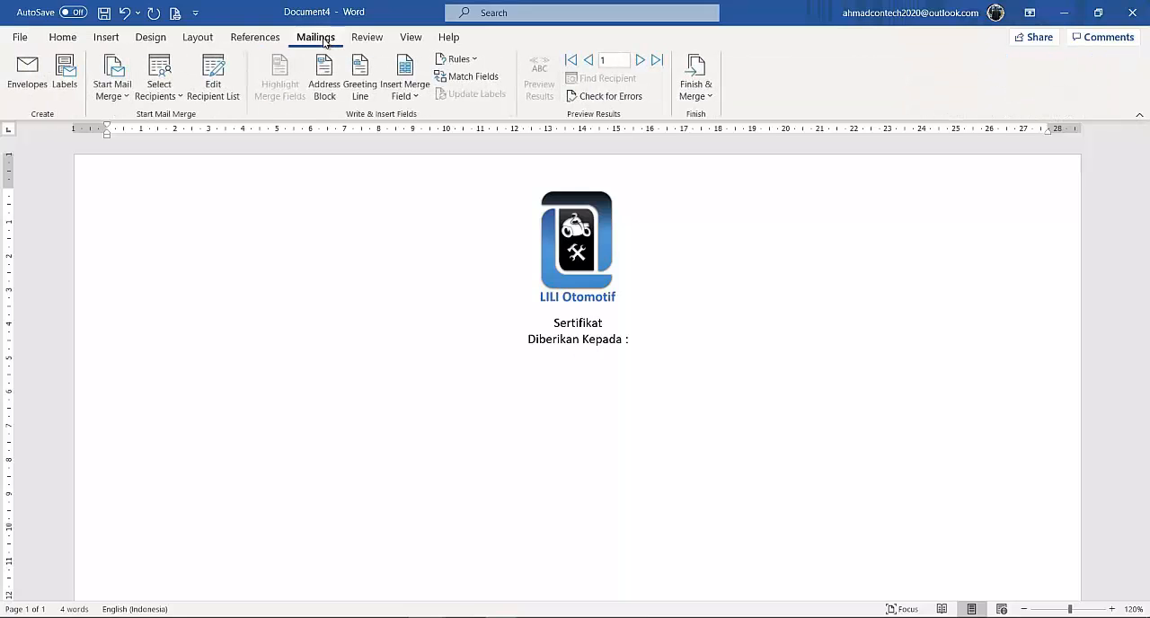
{"action": "left_click", "coordinate": [415, 96]}
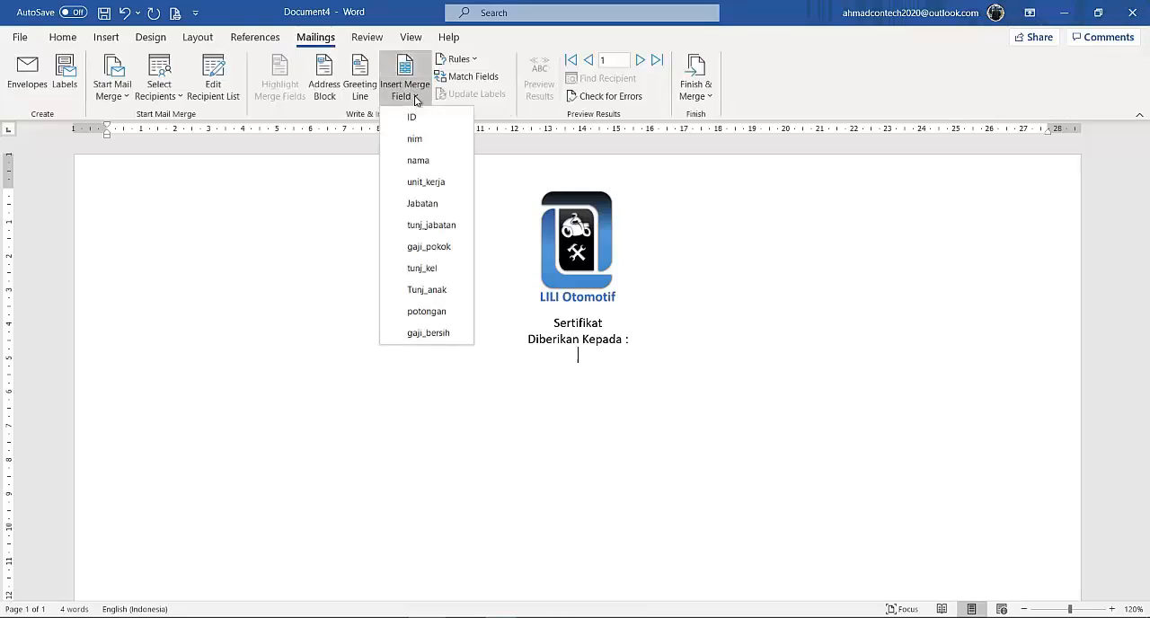
{"action": "left_click", "coordinate": [417, 161]}
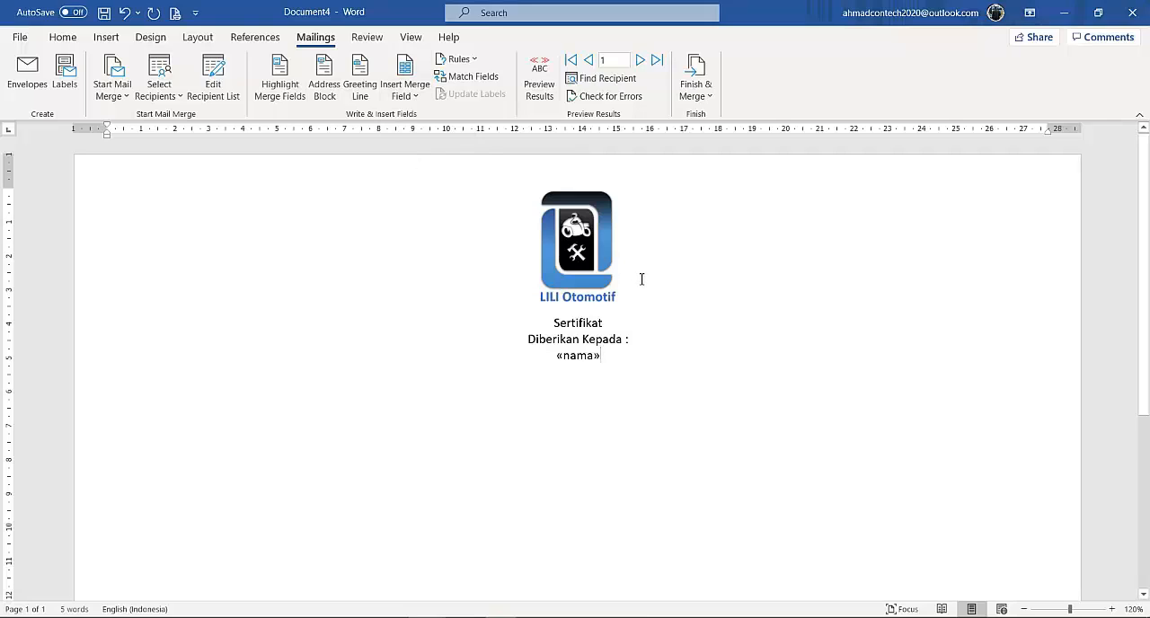
Add a line below the nama field with the label "NIP." followed by the nim merge field.
{"action": "key", "text": "Return"}
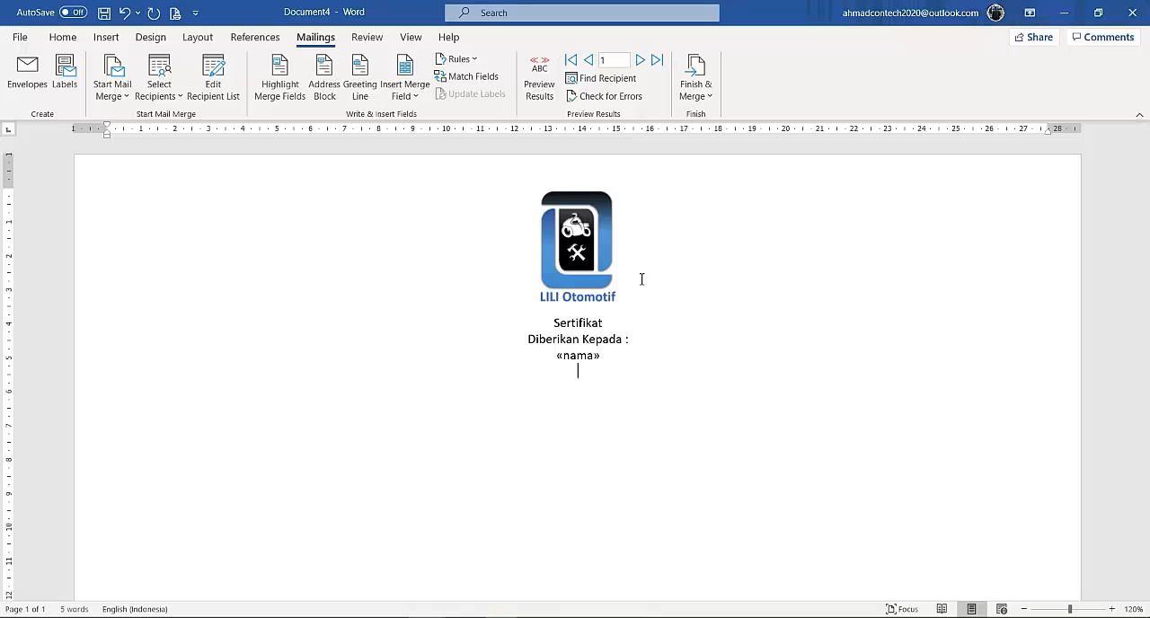
{"action": "type", "text": "NIP."}
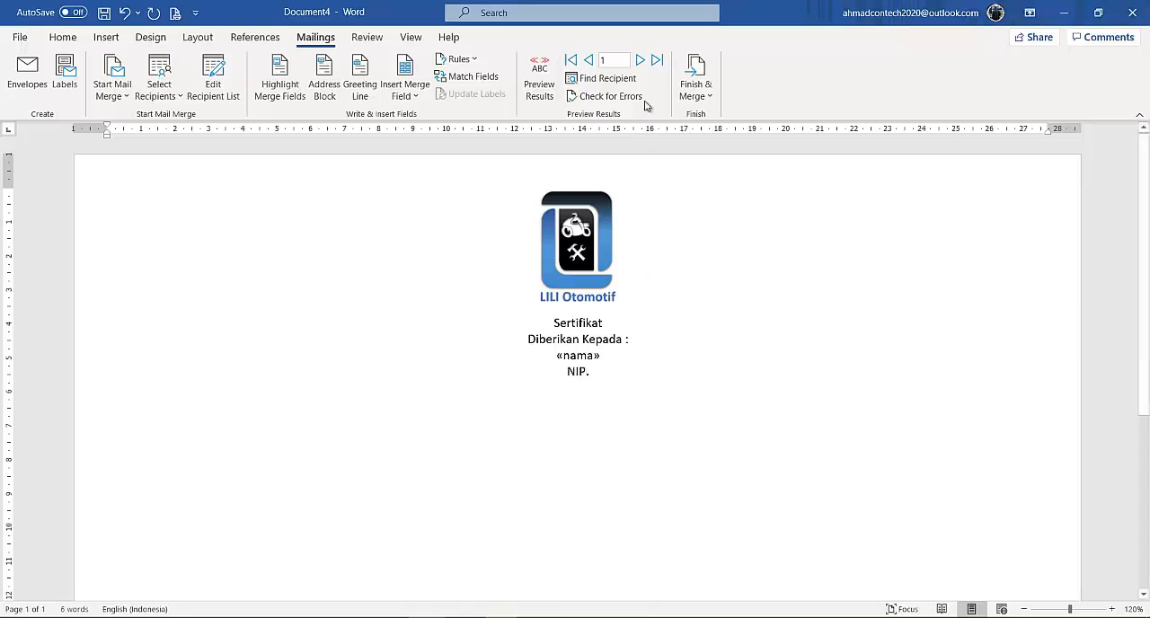
{"action": "left_click", "coordinate": [415, 97]}
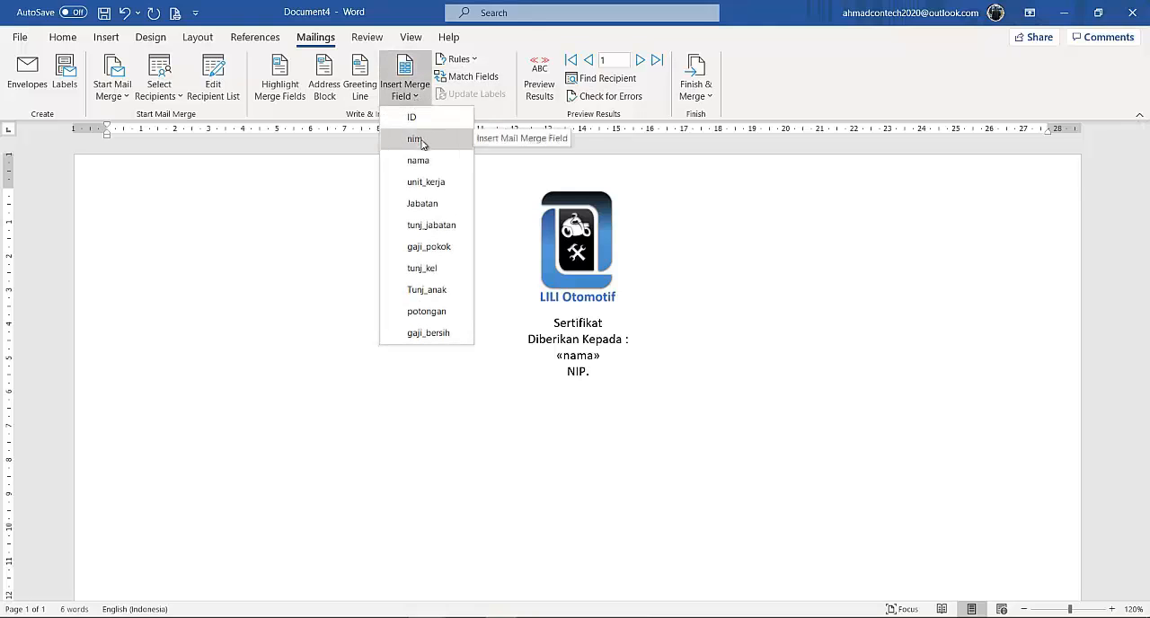
{"action": "left_click", "coordinate": [421, 140]}
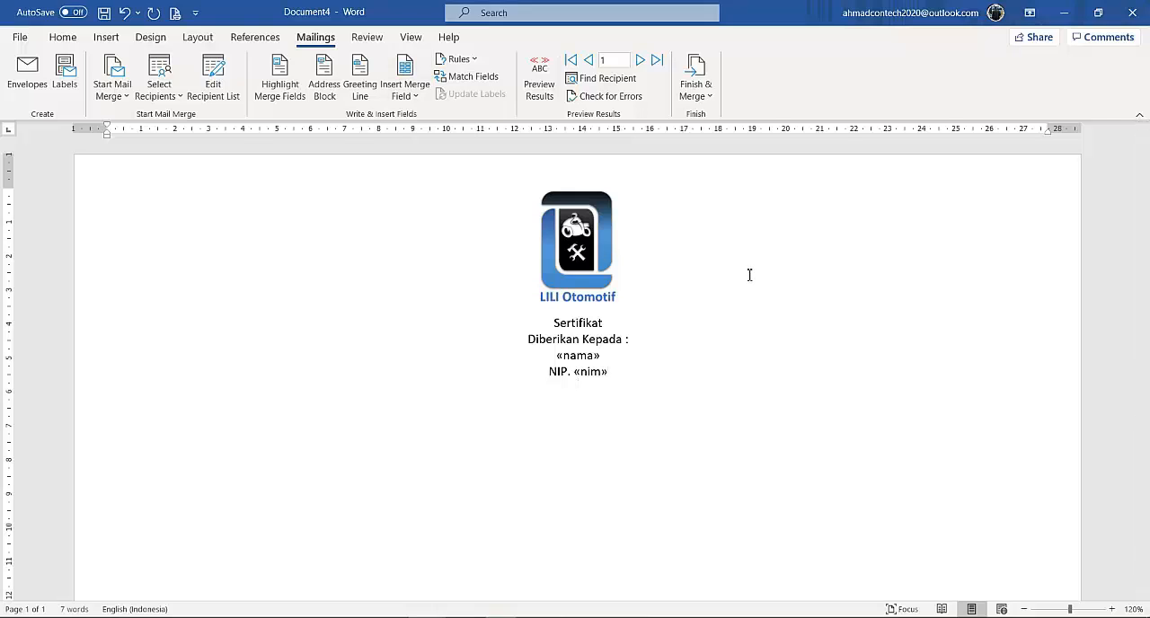
Add the label line "Unit Kerja :" below the NIP line and insert the unit_kerja merge field on the line beneath it.
{"action": "type", "text": "Unit Kerja :"}
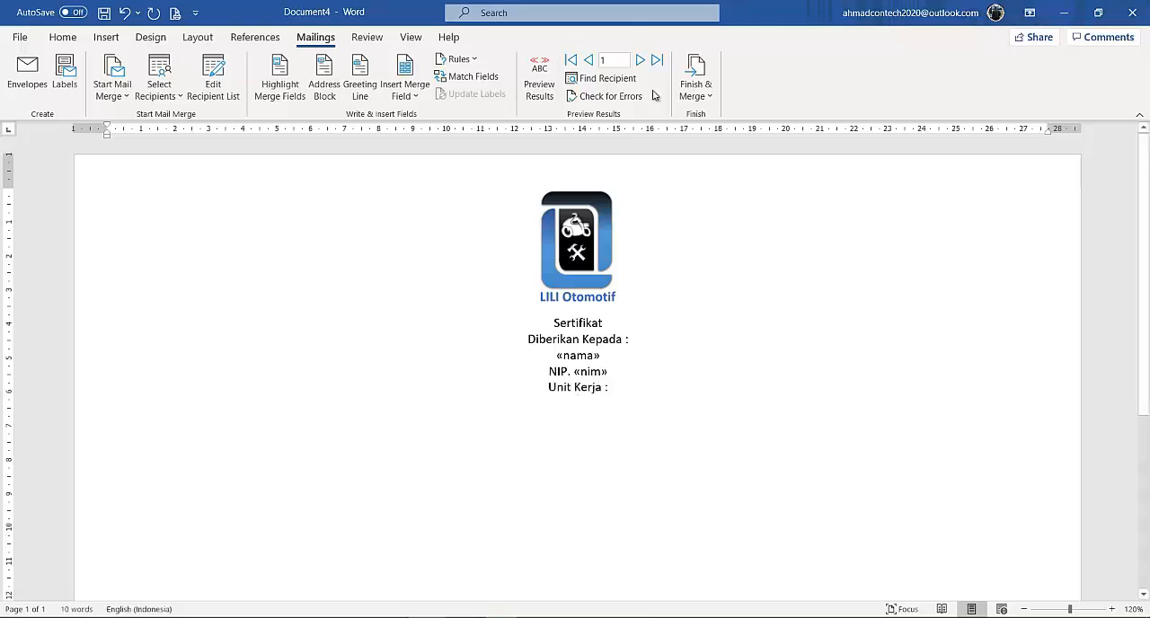
{"action": "left_click", "coordinate": [415, 95]}
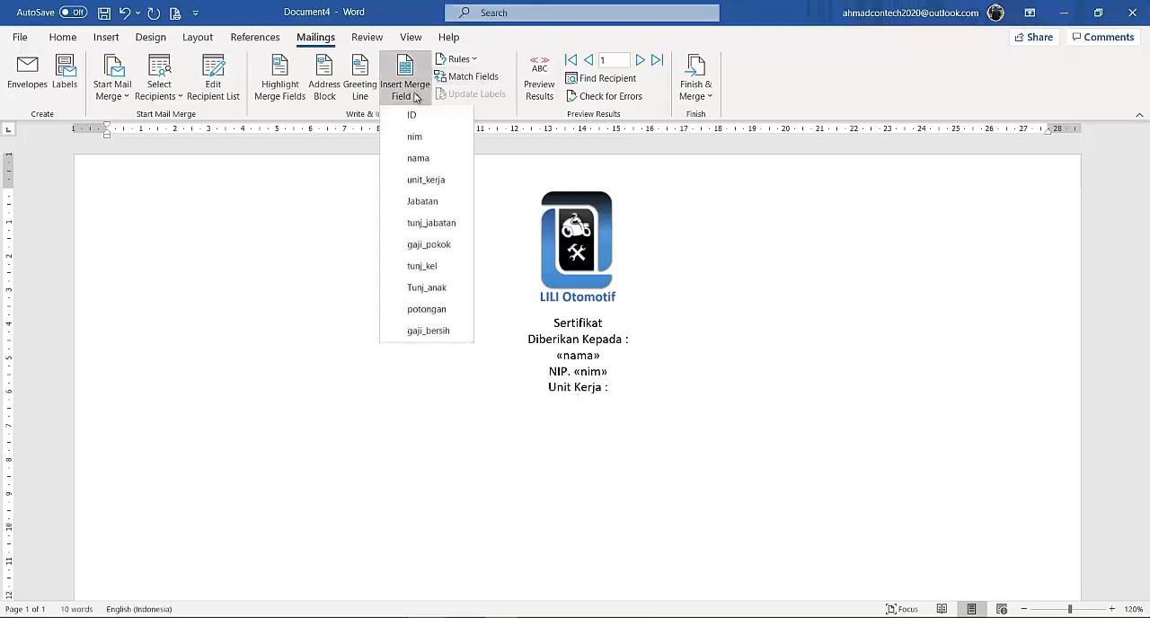
{"action": "left_click", "coordinate": [426, 182]}
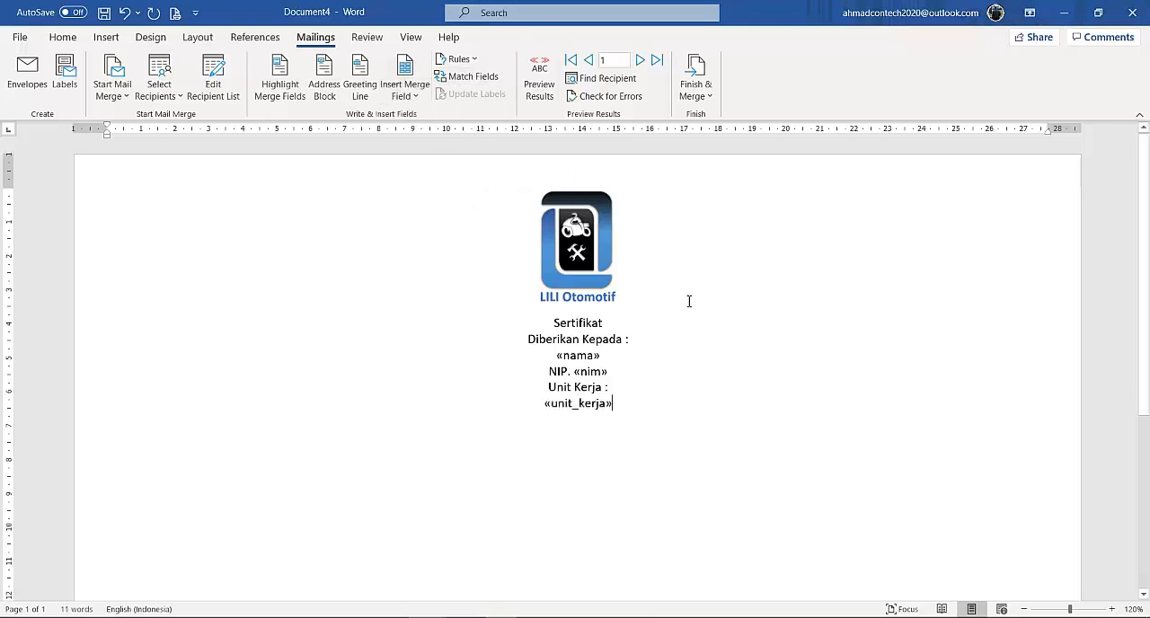
Add the lines "Sebagai :" and "Karyawan Berprestasi", and paste "Dalam rangka ulang tahun perusahaan LILI OTOMOTIF" and "Pada tanggal 1 November 2020" below them.
{"action": "scroll", "coordinate": [793, 311], "scroll_direction": "down", "scroll_amount": 1}
{"action": "key", "text": "Return"}
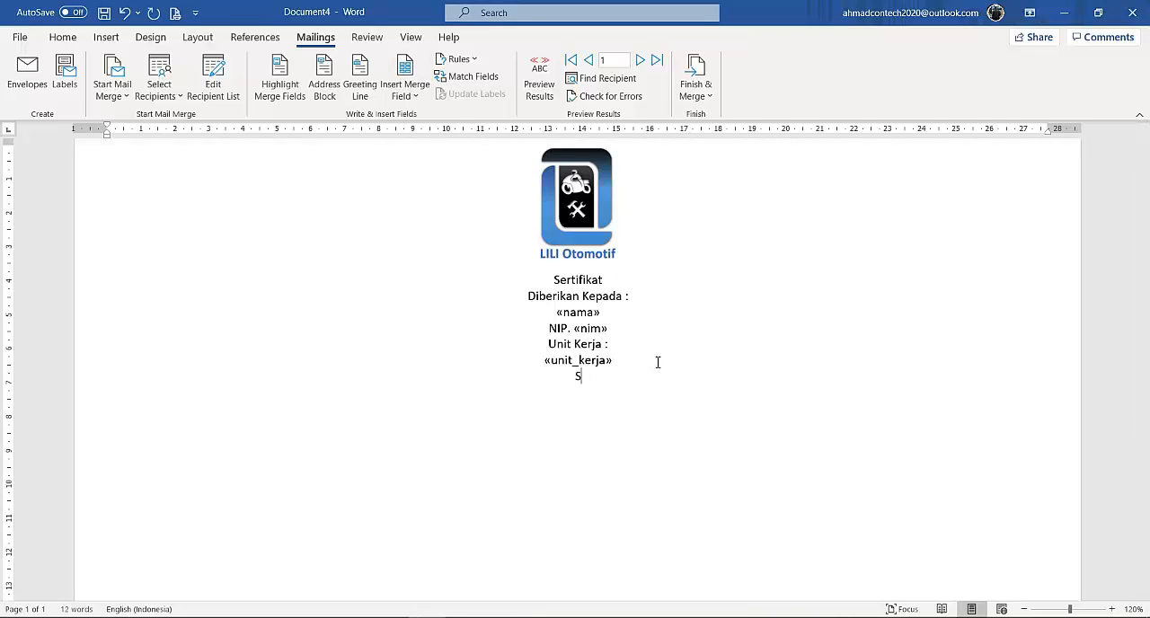
{"action": "type", "text": "Sebagai"}
{"action": "type", "text": ":"}
{"action": "type", "text": "aryawan Berprest"}
{"action": "type", "text": "asi"}
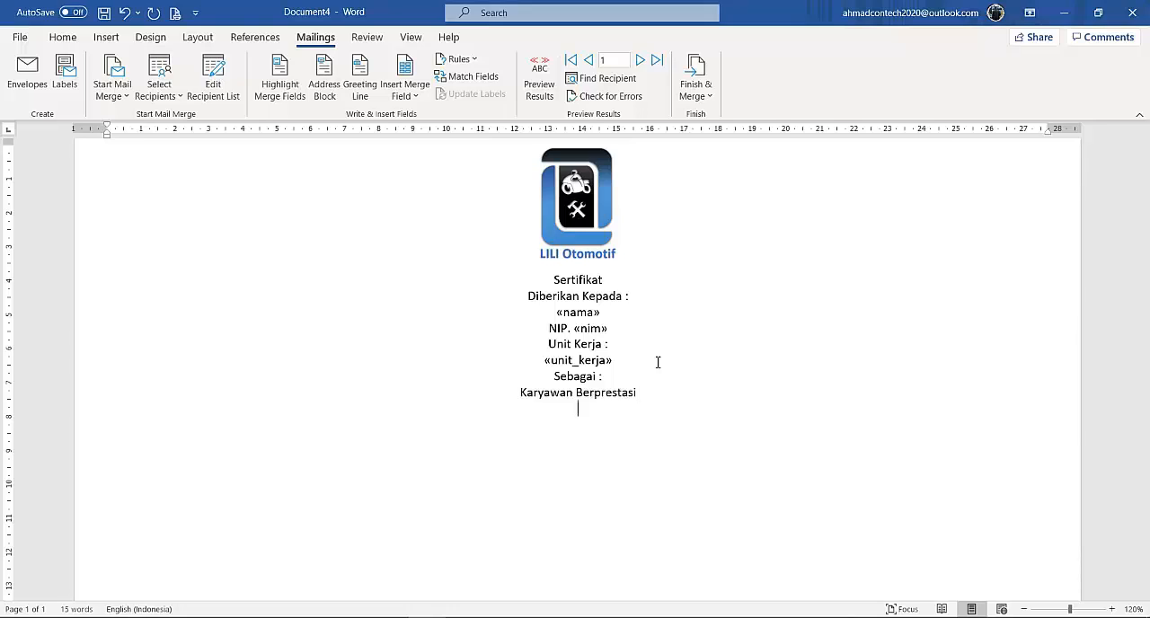
{"action": "type", "text": "Dalam rangka ulang tahun perusahaan LILI OTOMOTIF Pada tanggal 1 November 2020"}
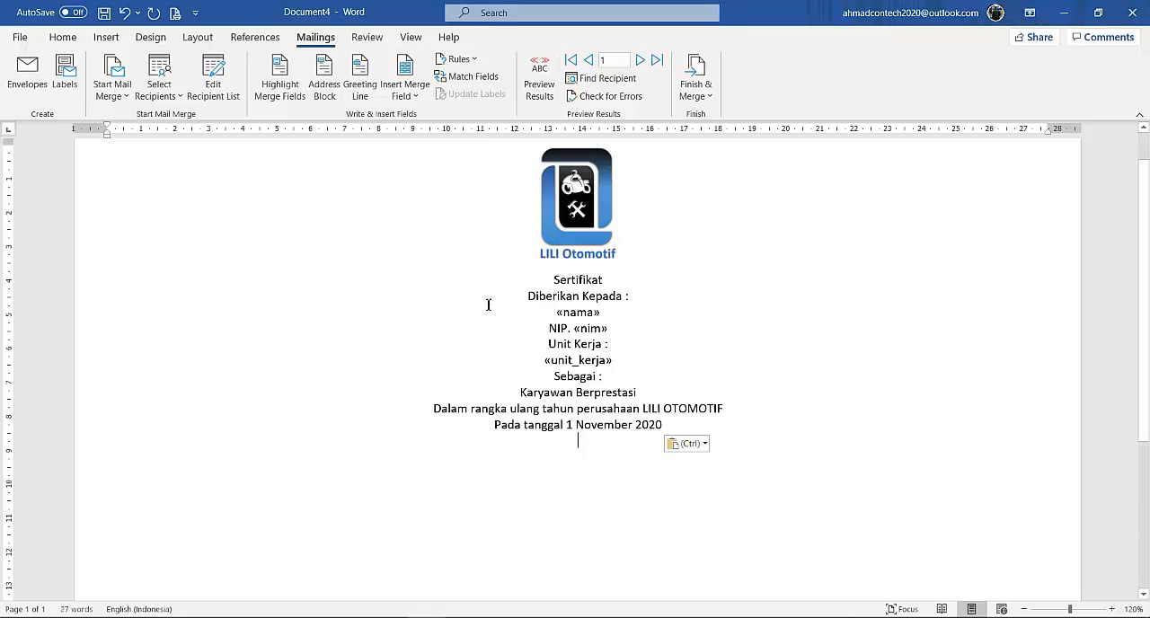
Insert a one-row, two-column table below the date line and narrow it from both sides to about 20.5 cm wide.
{"action": "left_click", "coordinate": [106, 37]}
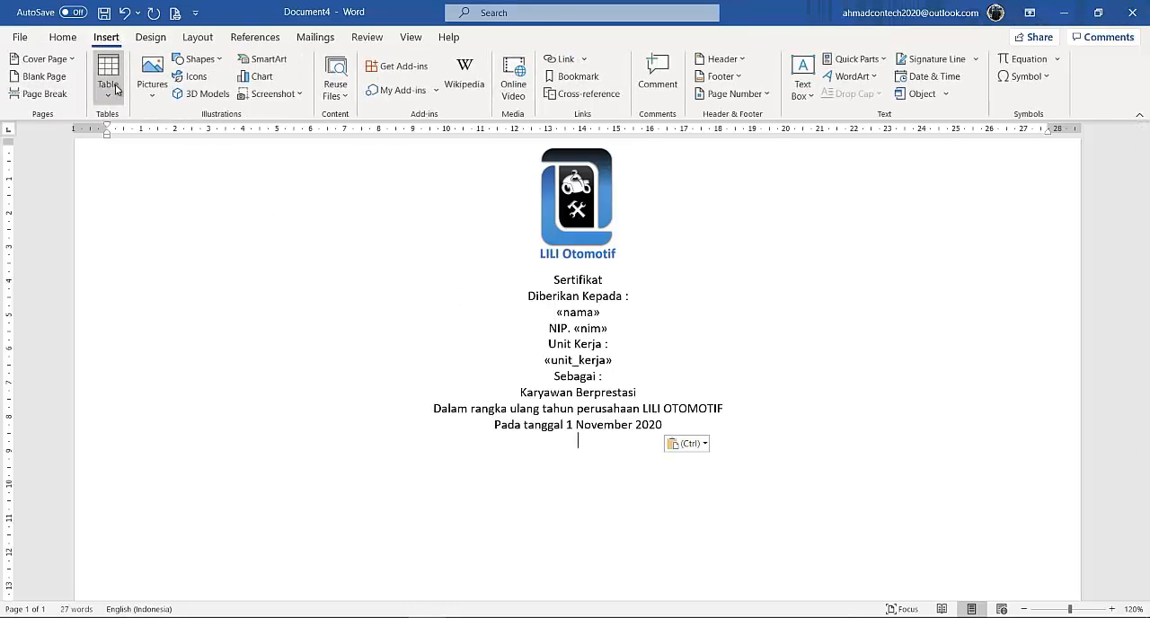
{"action": "left_click", "coordinate": [107, 76]}
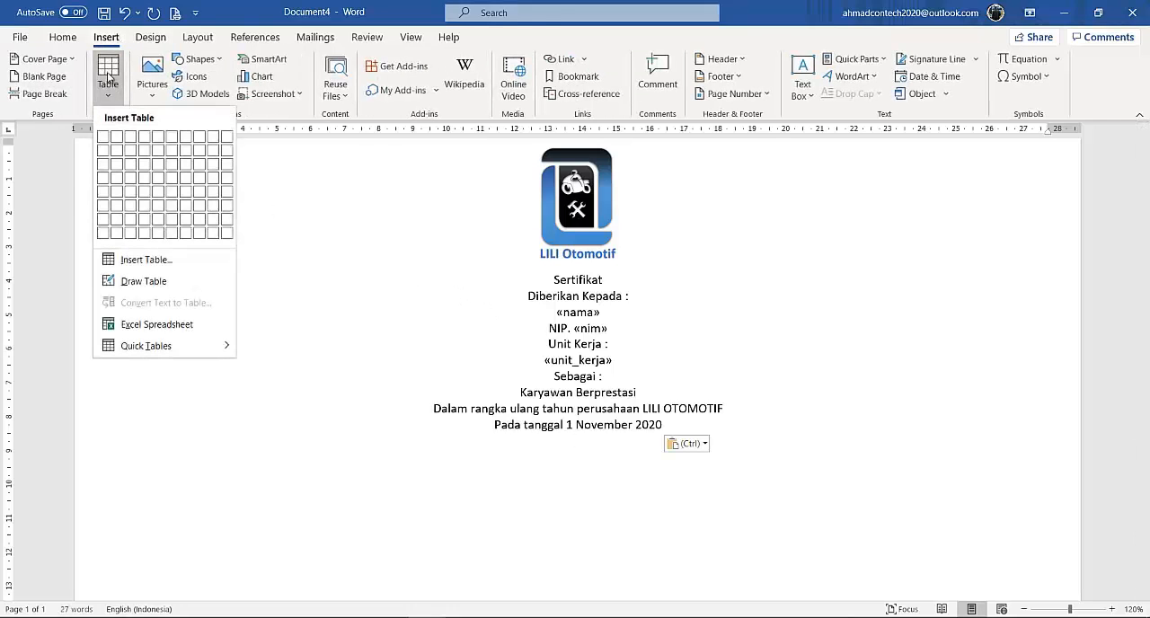
{"action": "left_click", "coordinate": [142, 136]}
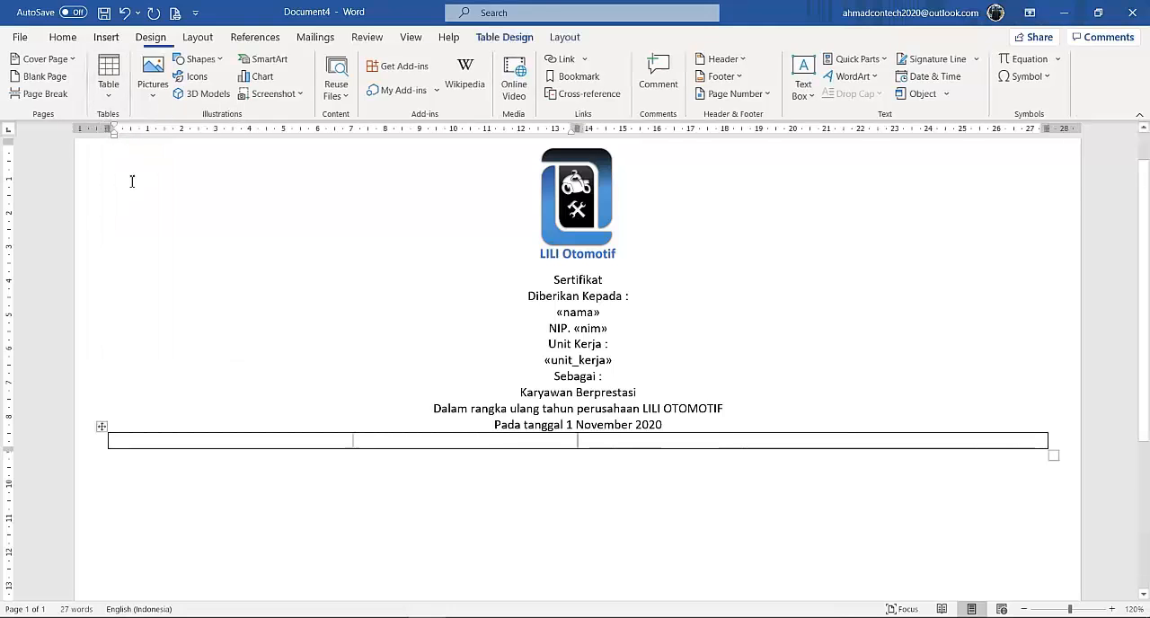
{"action": "left_click_drag", "start_coordinate": [112, 131], "coordinate": [208, 150]}
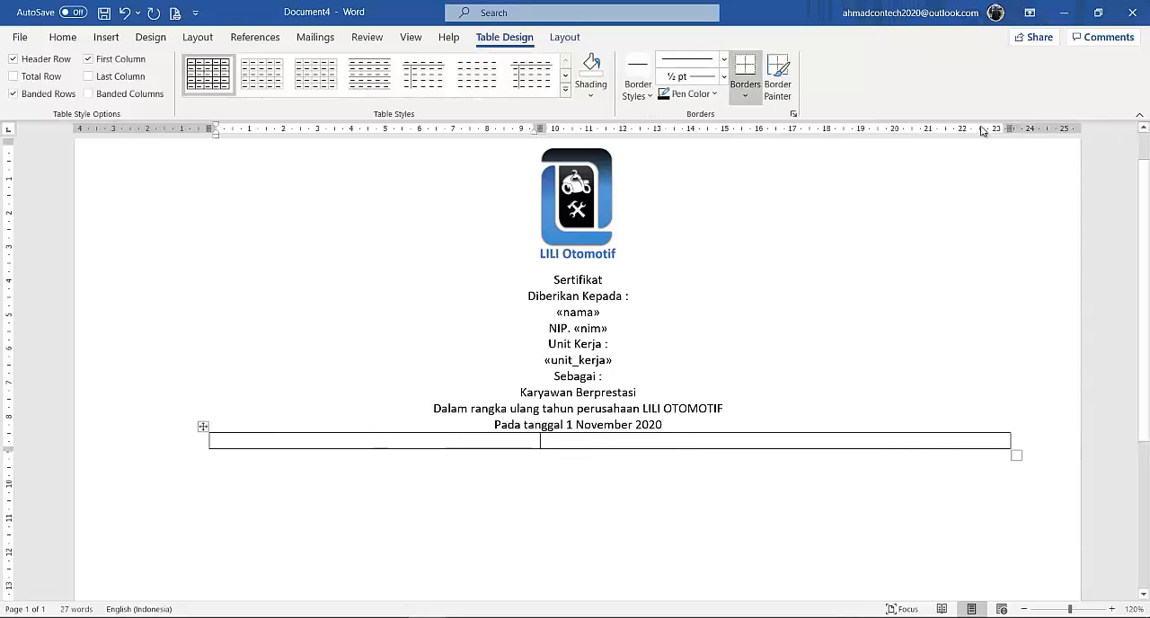
{"action": "left_click_drag", "start_coordinate": [1008, 128], "coordinate": [905, 131]}
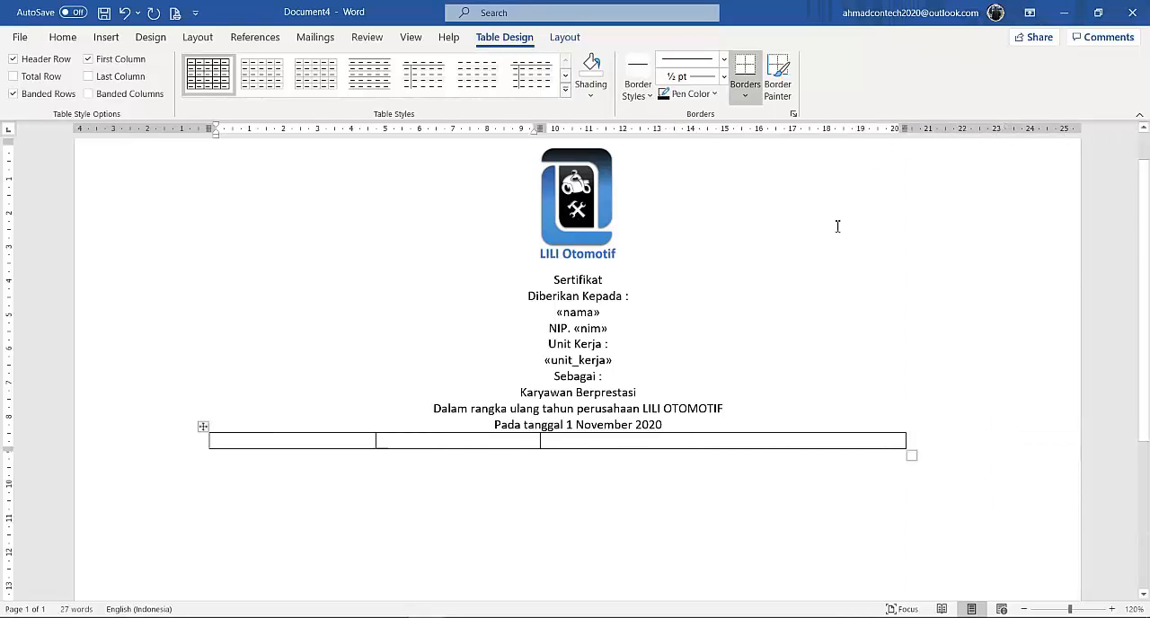
Enter the place and date "Medan, 1 Desember 2020" as the first line of the table's right cell.
{"action": "left_click", "coordinate": [763, 438]}
{"action": "type", "text": "Medan"}
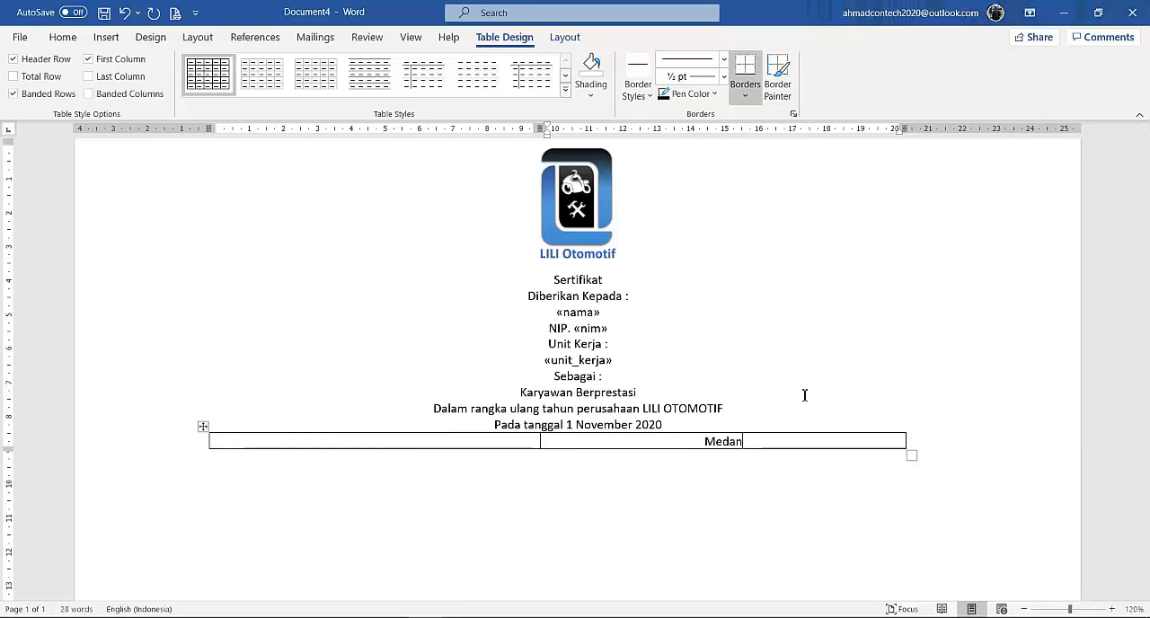
{"action": "type", "text": ", 1 Desember "}
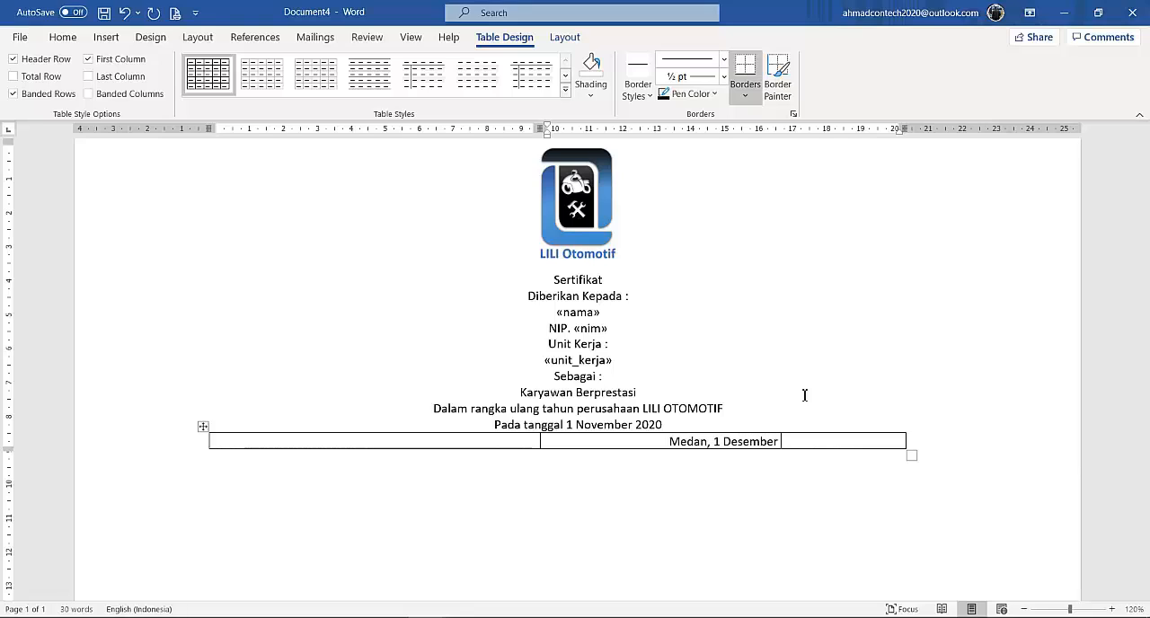
{"action": "type", "text": "2020"}
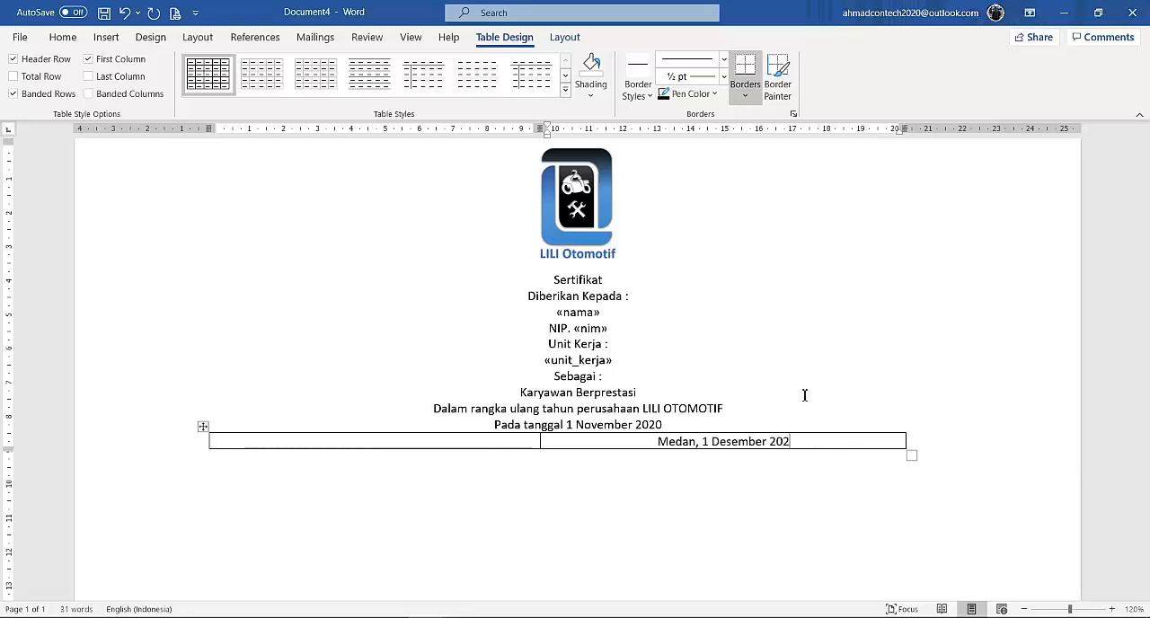
{"action": "key", "text": "Return"}
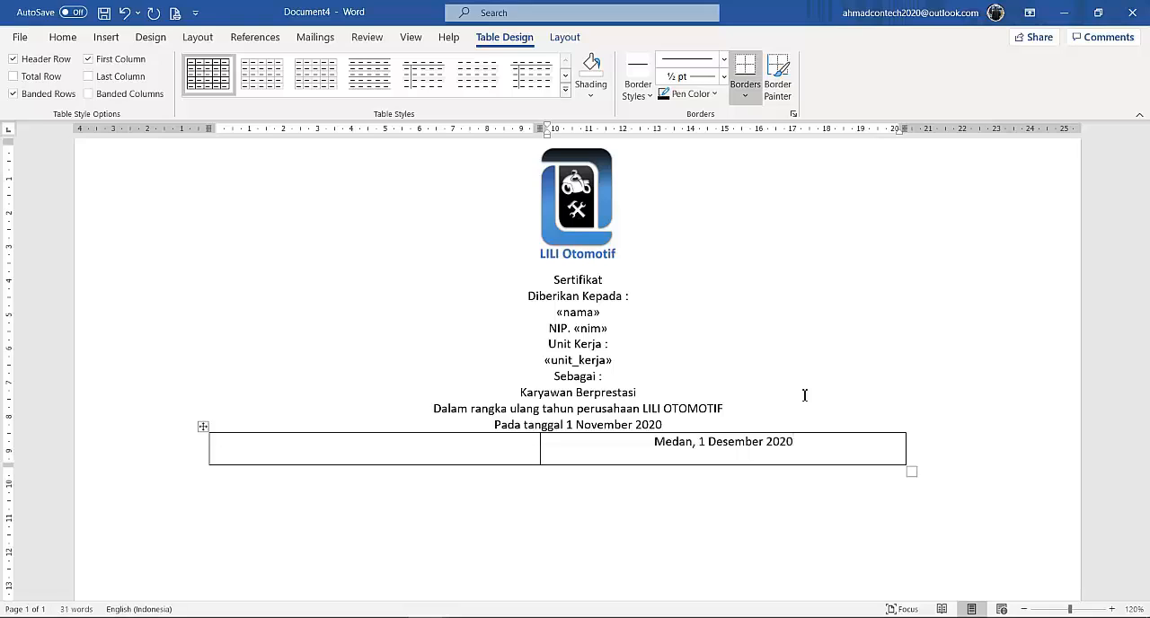
Add "Ketua Pelaksana," under the place and date, leave blank lines for a signature, and enter the committee chair's full name with titles.
{"action": "type", "text": "Ketua Pelaksana,"}
{"action": "key", "text": "Return"}
{"action": "key", "text": "Return"}
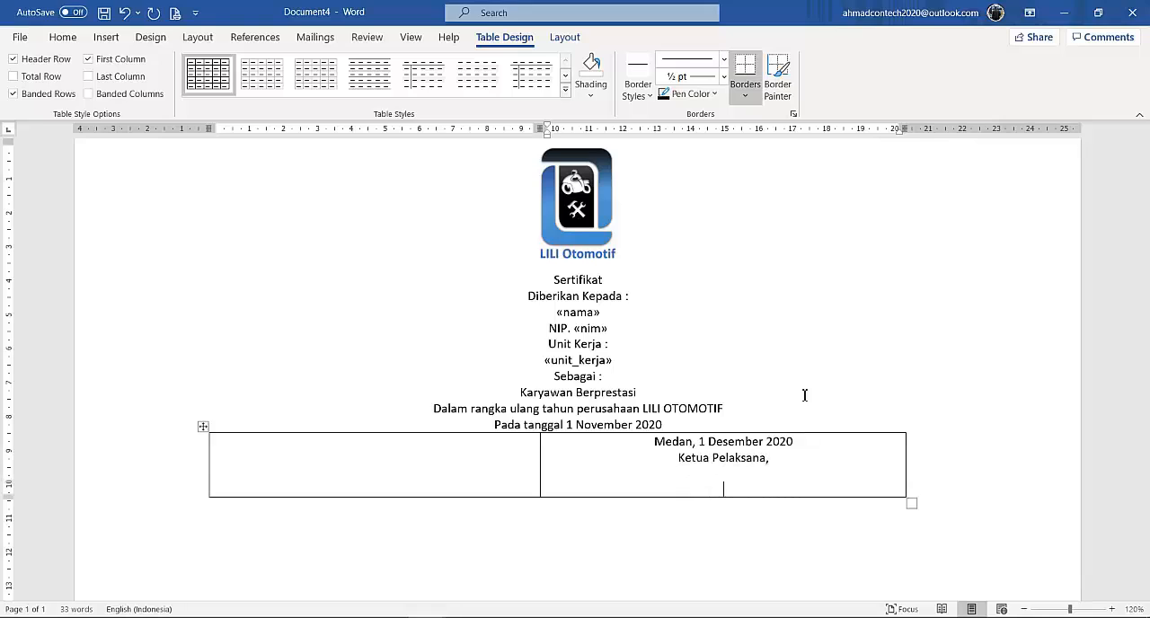
{"action": "key", "text": "Return"}
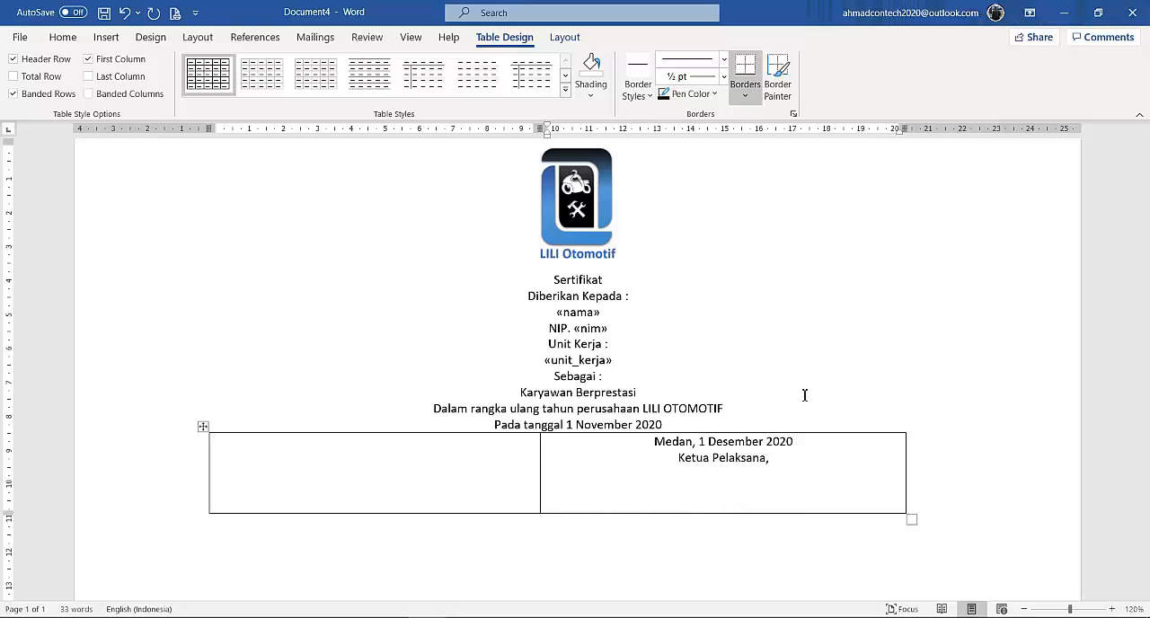
{"action": "type", "text": "Ir. Budi Hargtono, M.T."}
Write "Diketahu Oleh :" and "Direktur," on two lines in the table's left cell, with signature space underneath.
{"action": "left_click", "coordinate": [459, 439]}
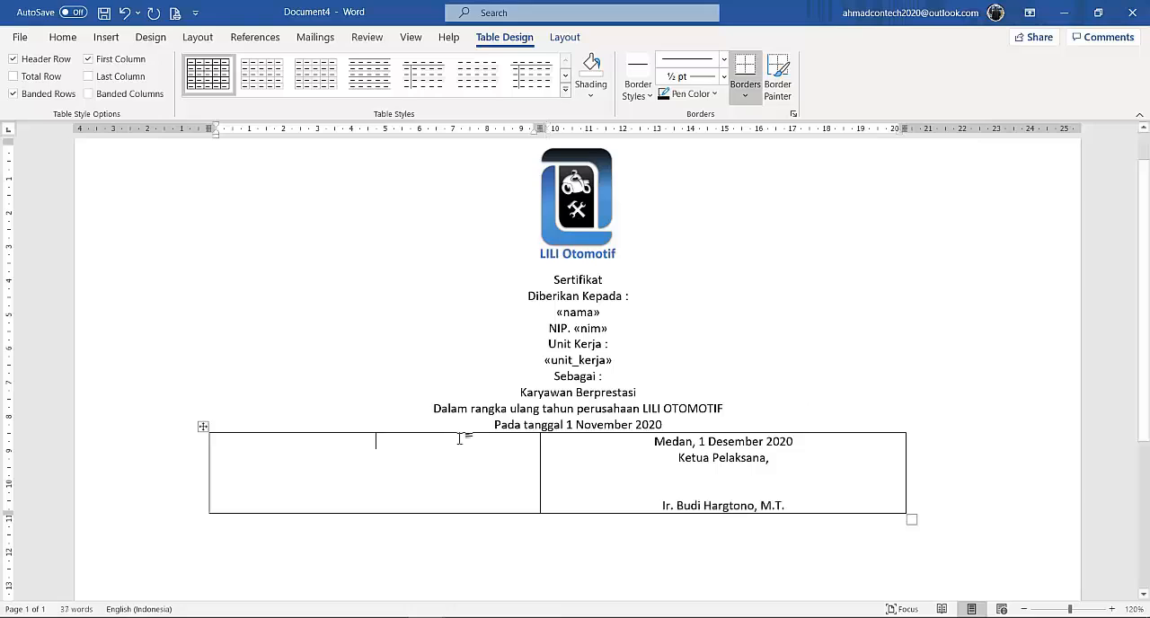
{"action": "type", "text": "Diket"}
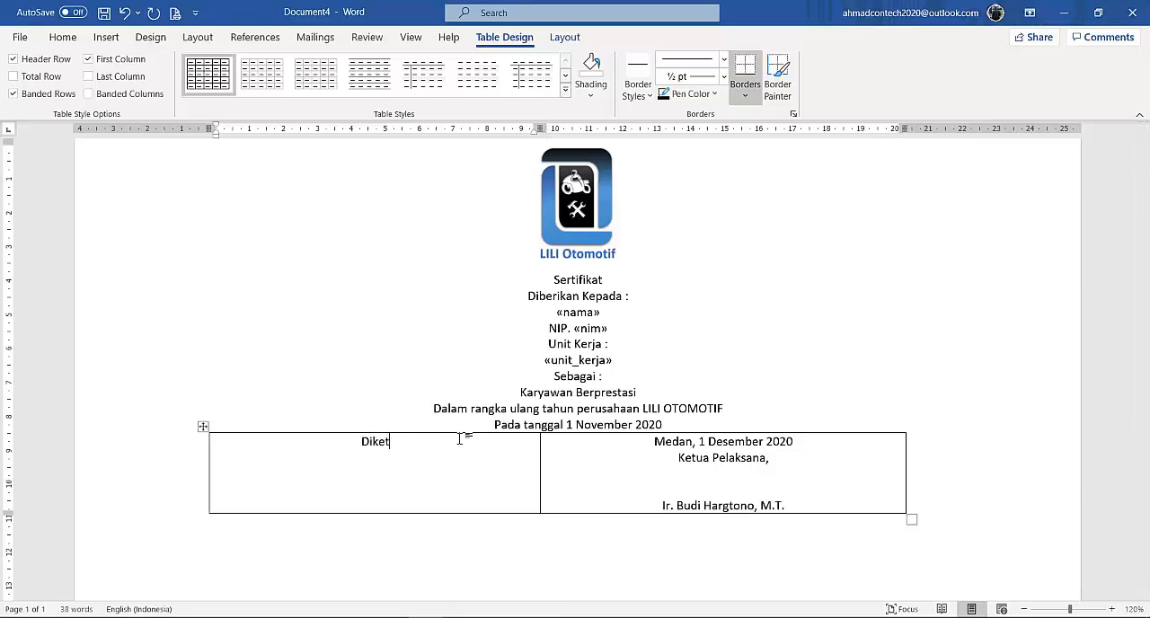
{"action": "type", "text": "ahu Oleh : "}
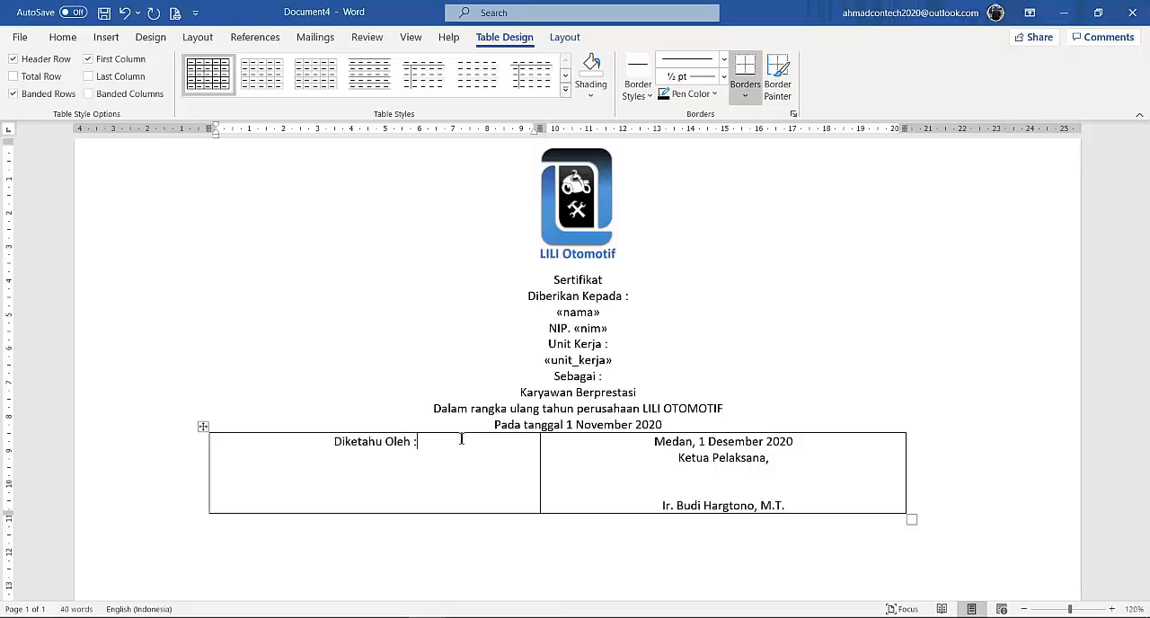
{"action": "type", "text": "Direktu"}
{"action": "type", "text": "r,   "}
{"action": "type", "text": "Abbas"}
{"action": "type", "text": " Guna"}
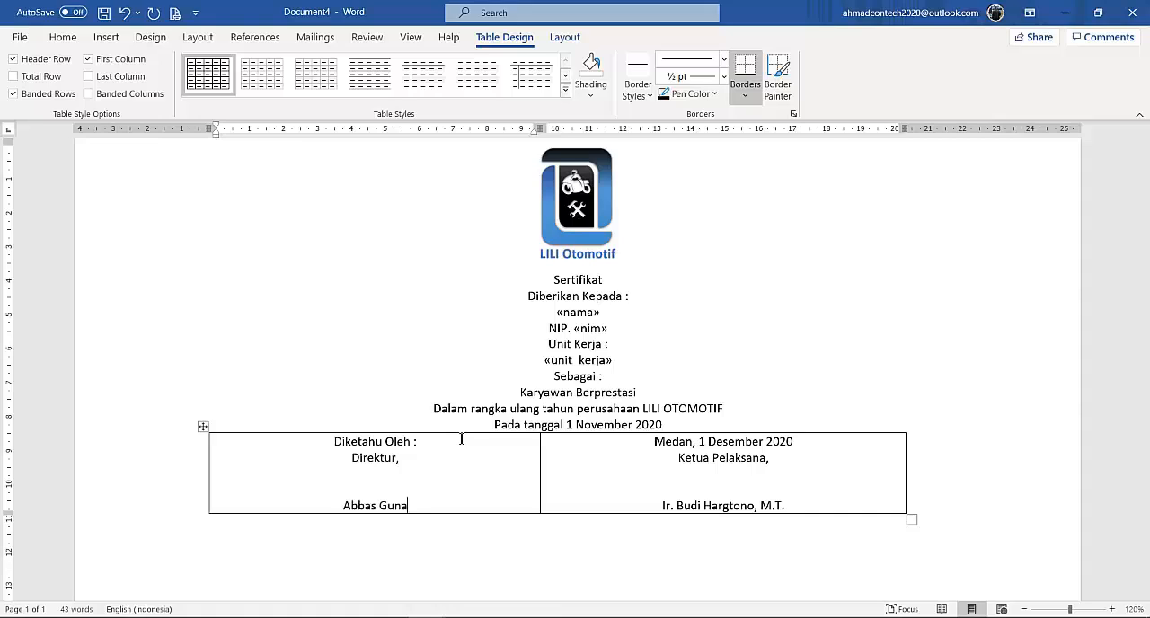
{"action": "type", "text": "wan, S.E"}
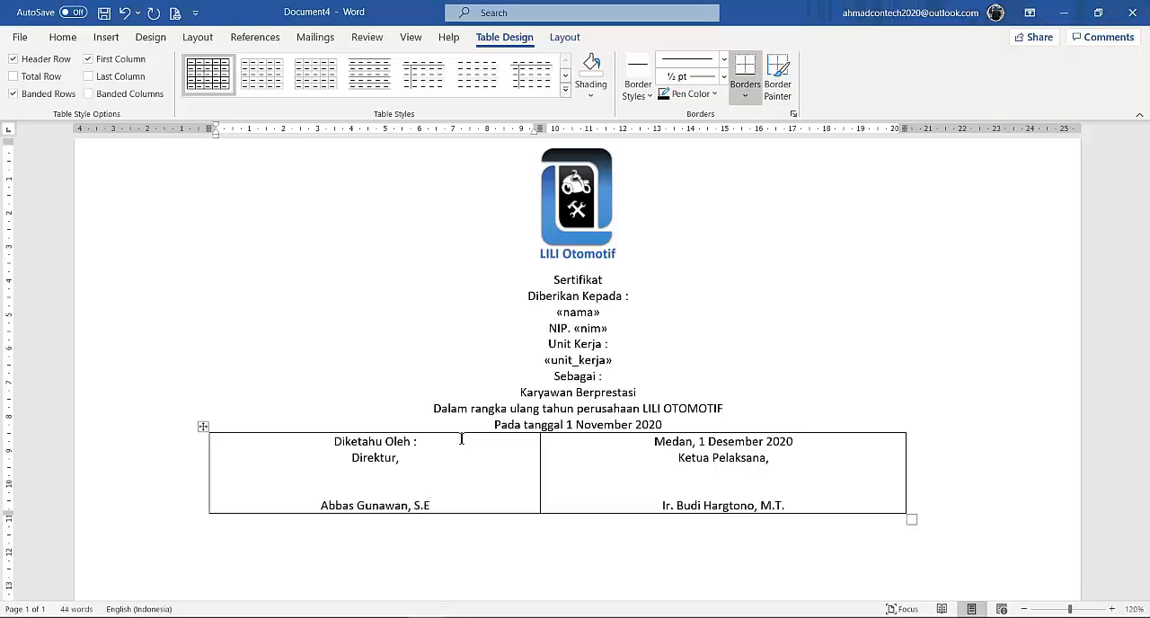
{"action": "type", "text": "., "}
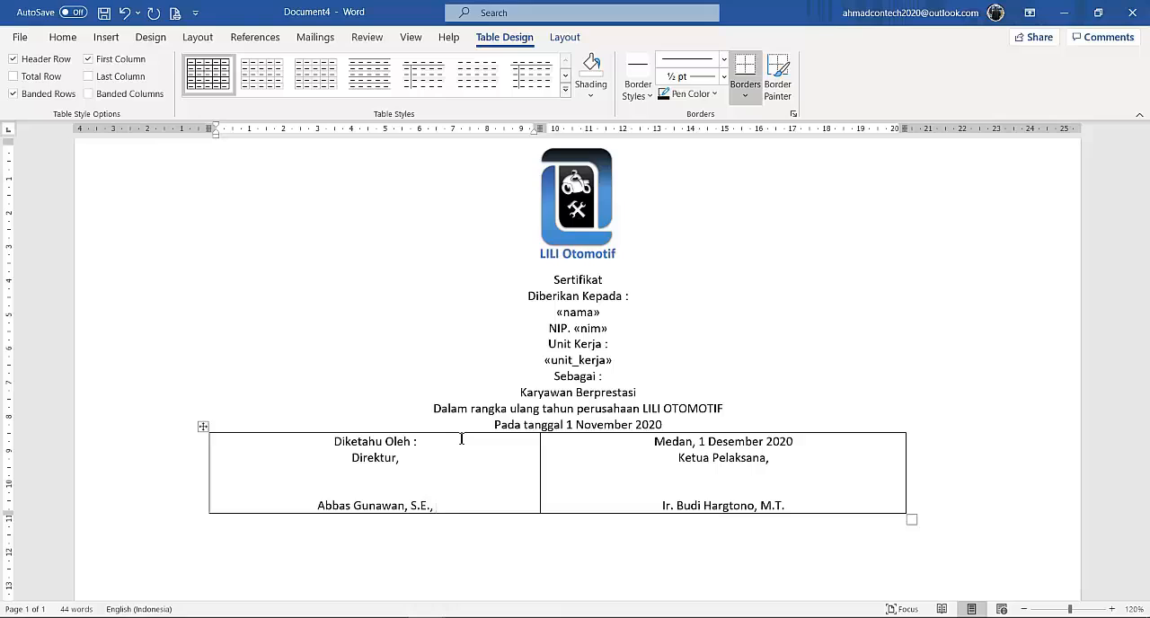
{"action": "type", "text": "M"}
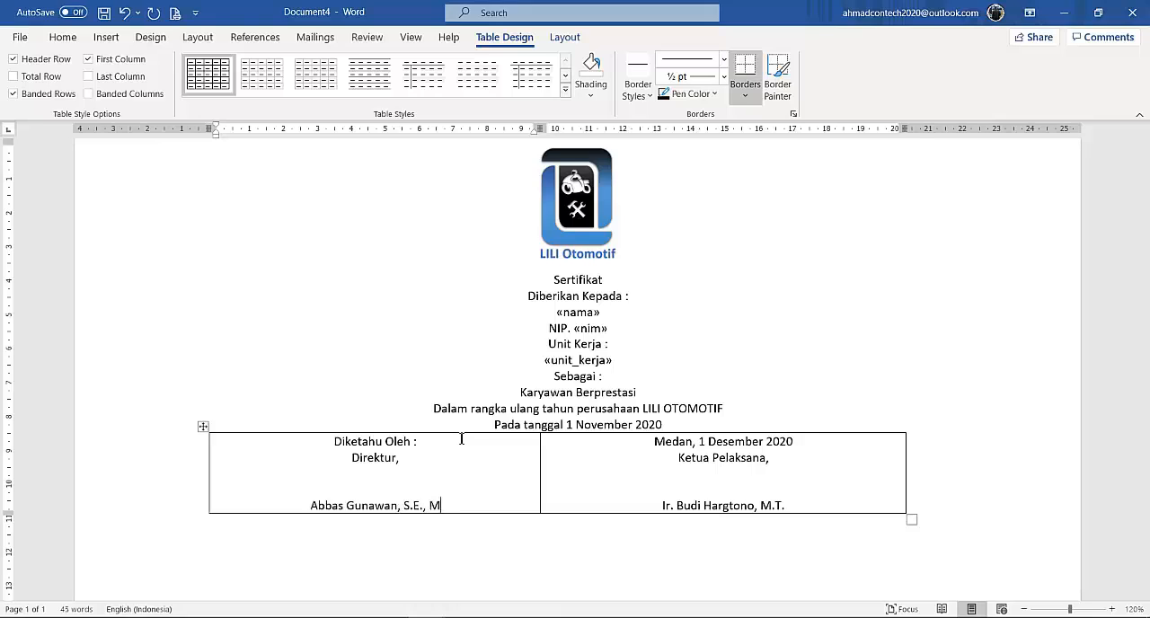
{"action": "type", "text": ".M."}
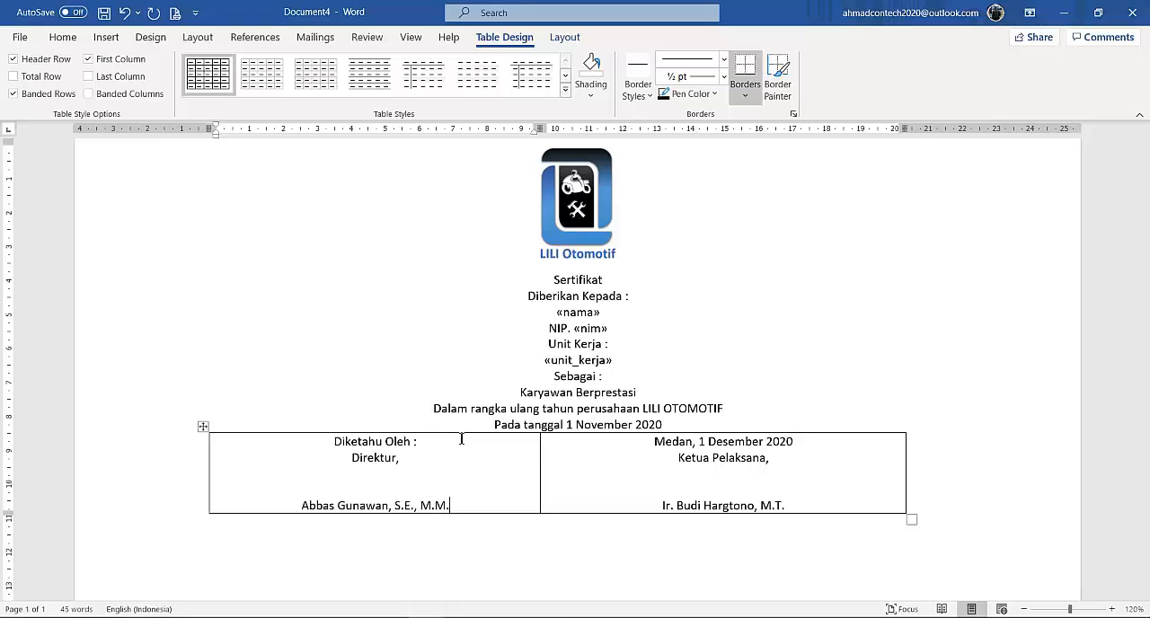
Change the font of the "Sertifikat" heading to Brush Script MT.
{"action": "left_click", "coordinate": [659, 357]}
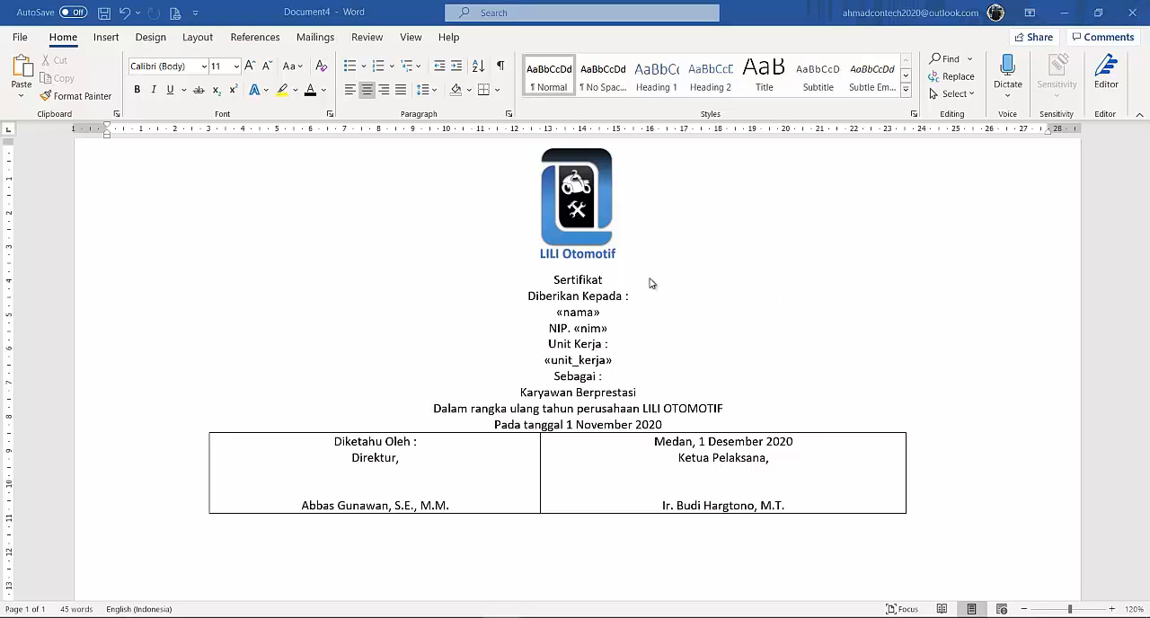
{"action": "left_click_drag", "start_coordinate": [610, 280], "coordinate": [528, 281]}
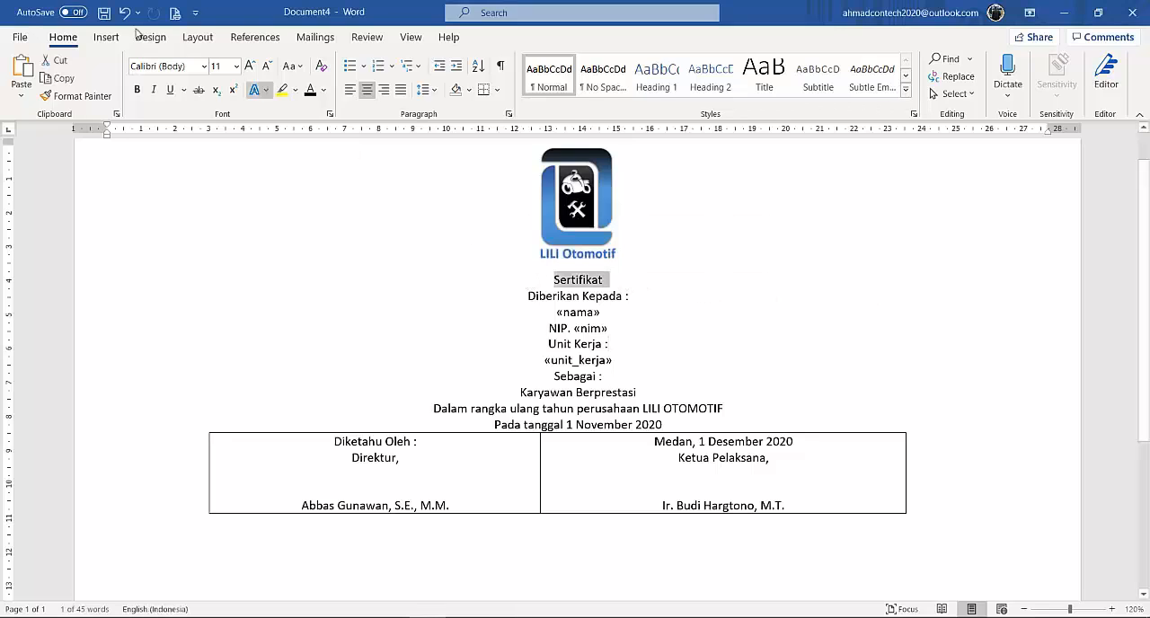
{"action": "left_click", "coordinate": [204, 65]}
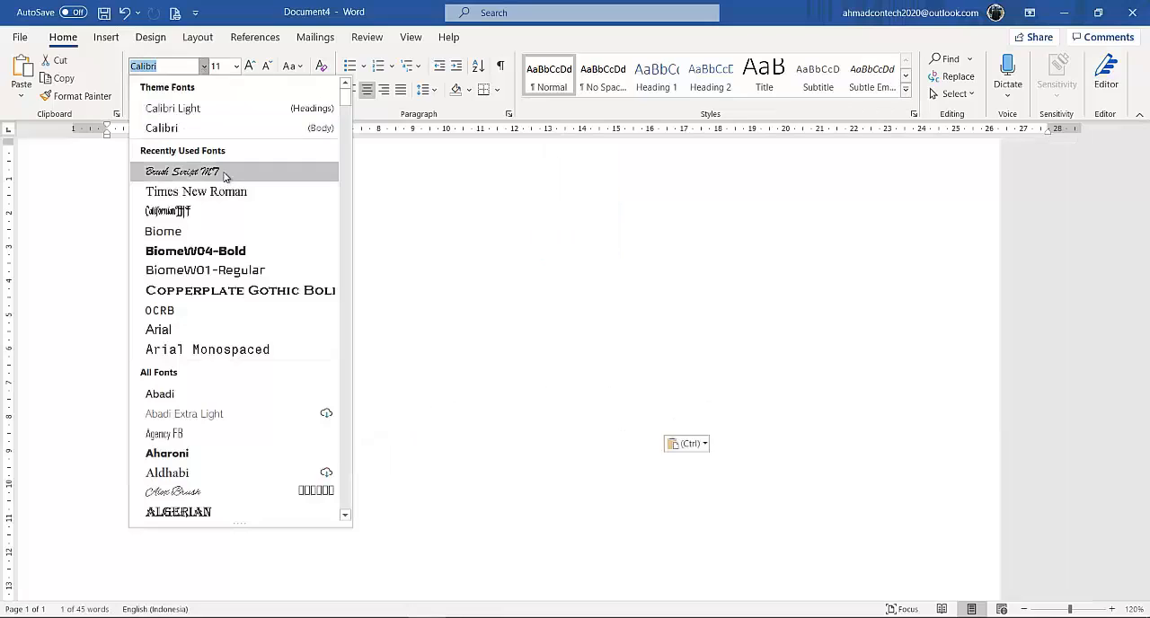
{"action": "left_click", "coordinate": [224, 173]}
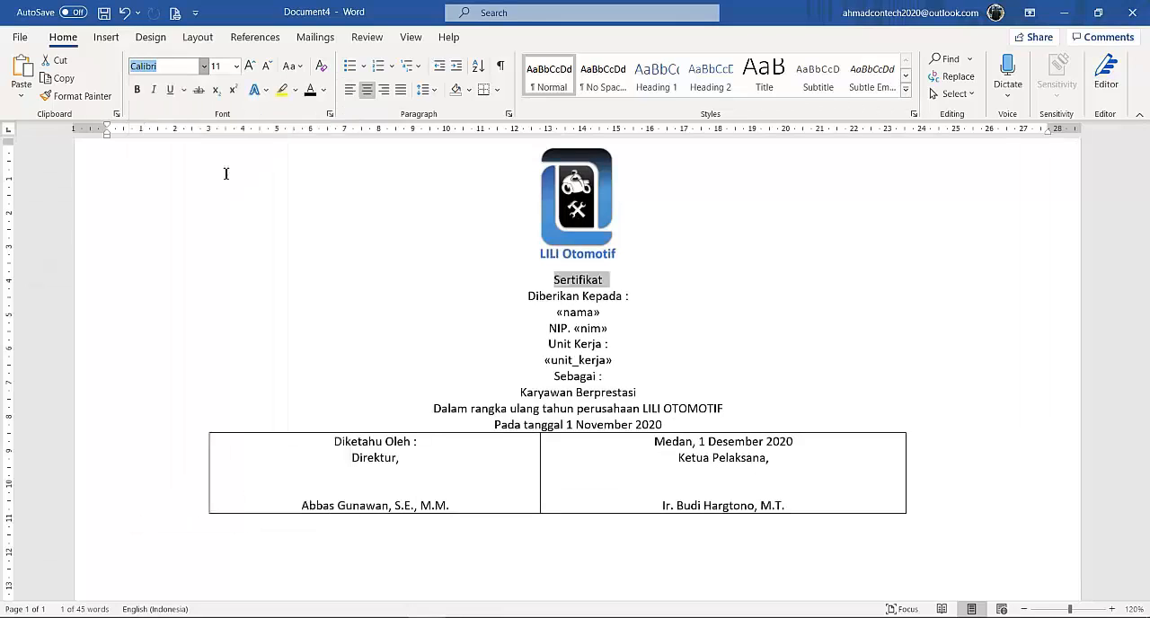
Enlarge the "Sertifikat" heading to 26 pt and colour it with the standard blue.
{"action": "left_click", "coordinate": [251, 66]}
{"action": "left_click", "coordinate": [250, 65]}
{"action": "left_click", "coordinate": [251, 66]}
{"action": "left_click", "coordinate": [251, 65]}
{"action": "left_click", "coordinate": [251, 66]}
{"action": "left_click", "coordinate": [250, 65]}
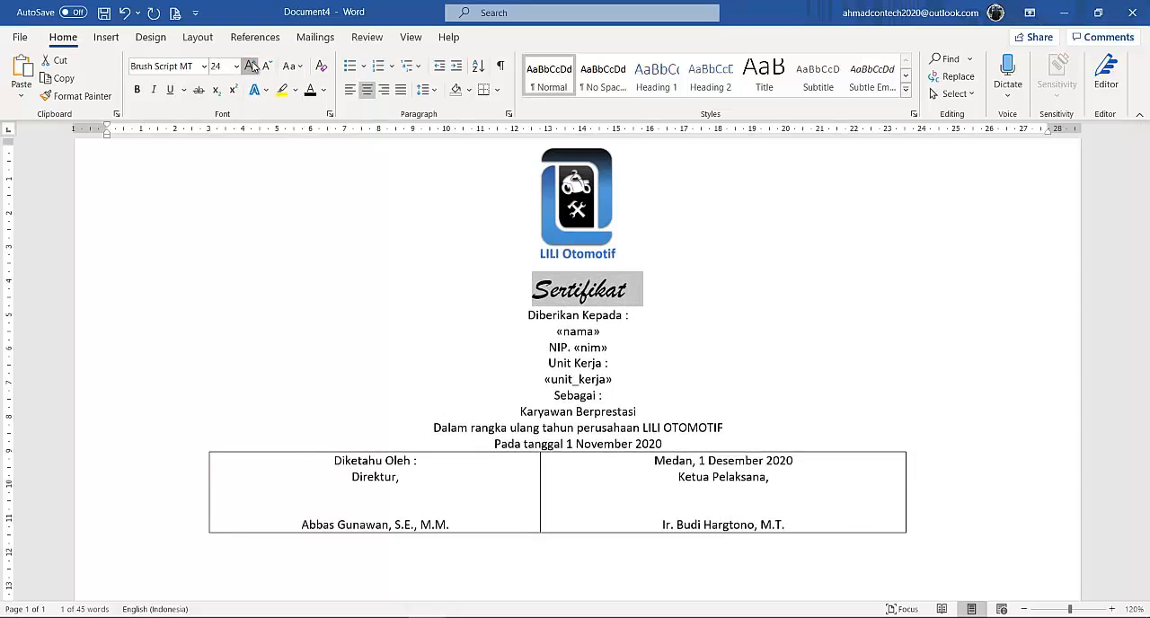
{"action": "left_click", "coordinate": [251, 66]}
{"action": "left_click", "coordinate": [250, 65]}
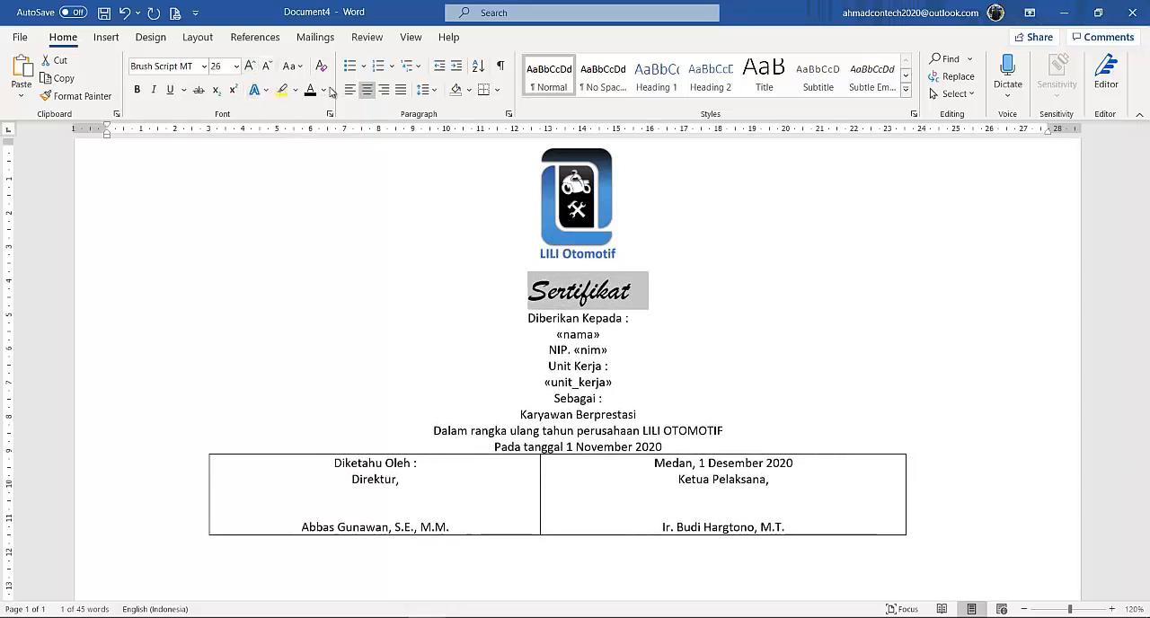
{"action": "left_click", "coordinate": [323, 89]}
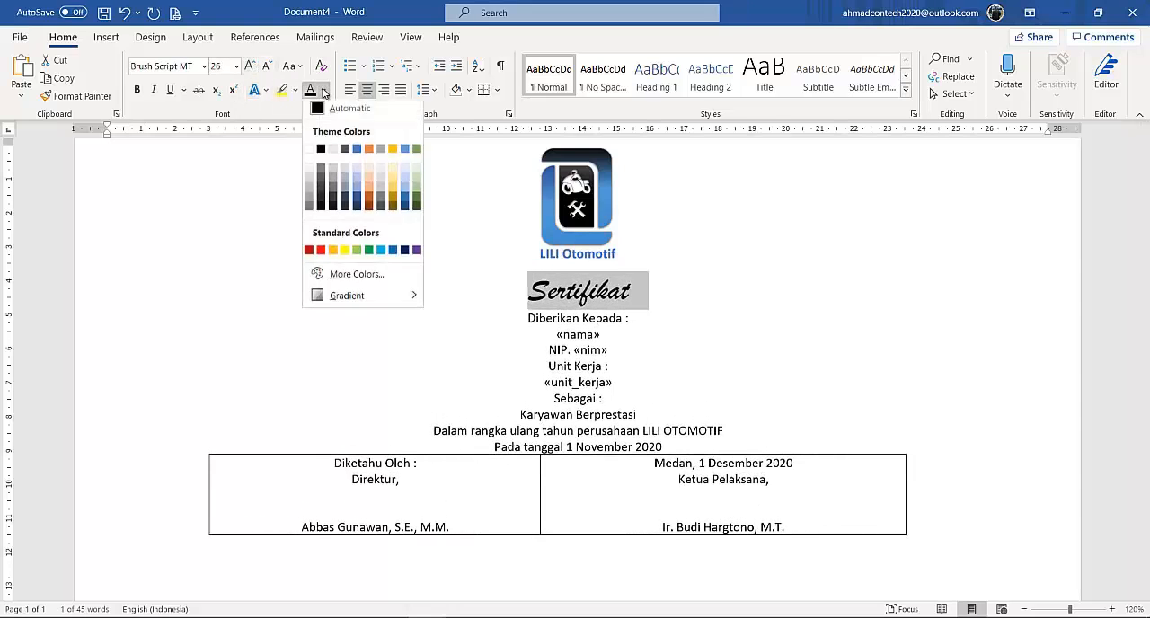
{"action": "left_click", "coordinate": [393, 252]}
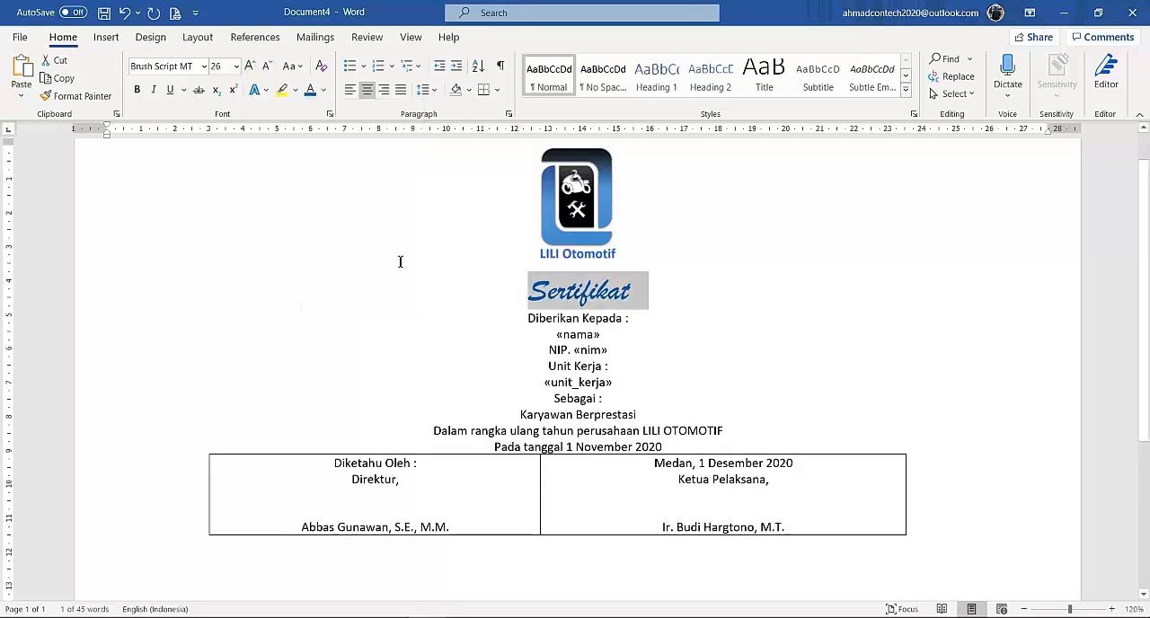
Set 6 pt spacing before the "Diberikan Kepada :" line and 6 pt spacing both before and after the «nama» field.
{"action": "left_click", "coordinate": [620, 320]}
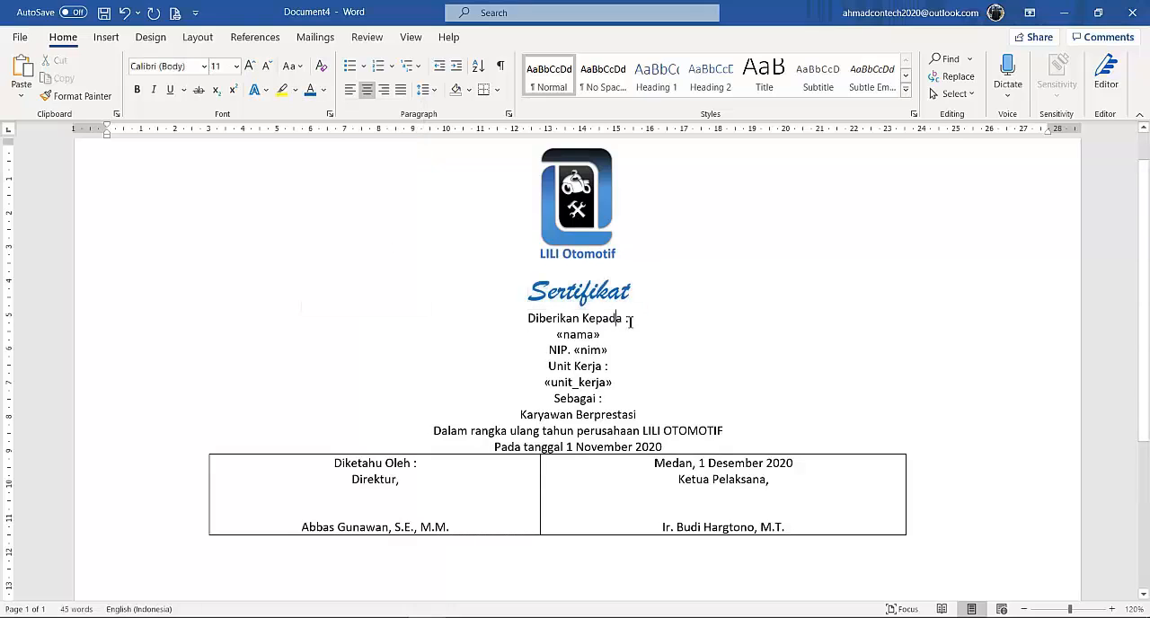
{"action": "left_click", "coordinate": [199, 39]}
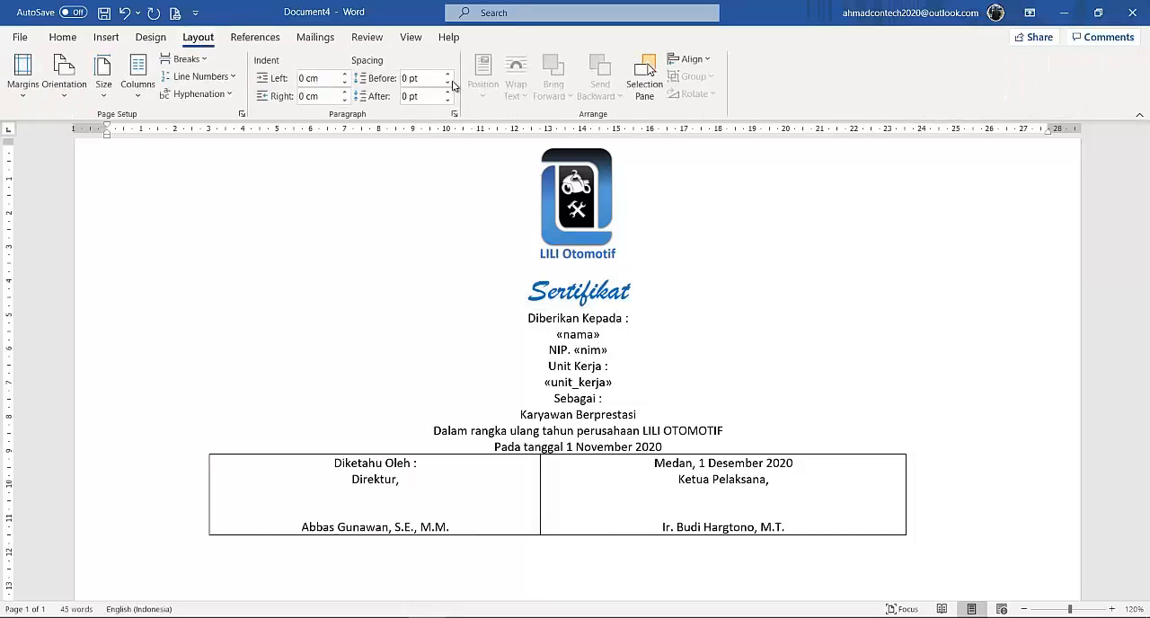
{"action": "left_click", "coordinate": [448, 76]}
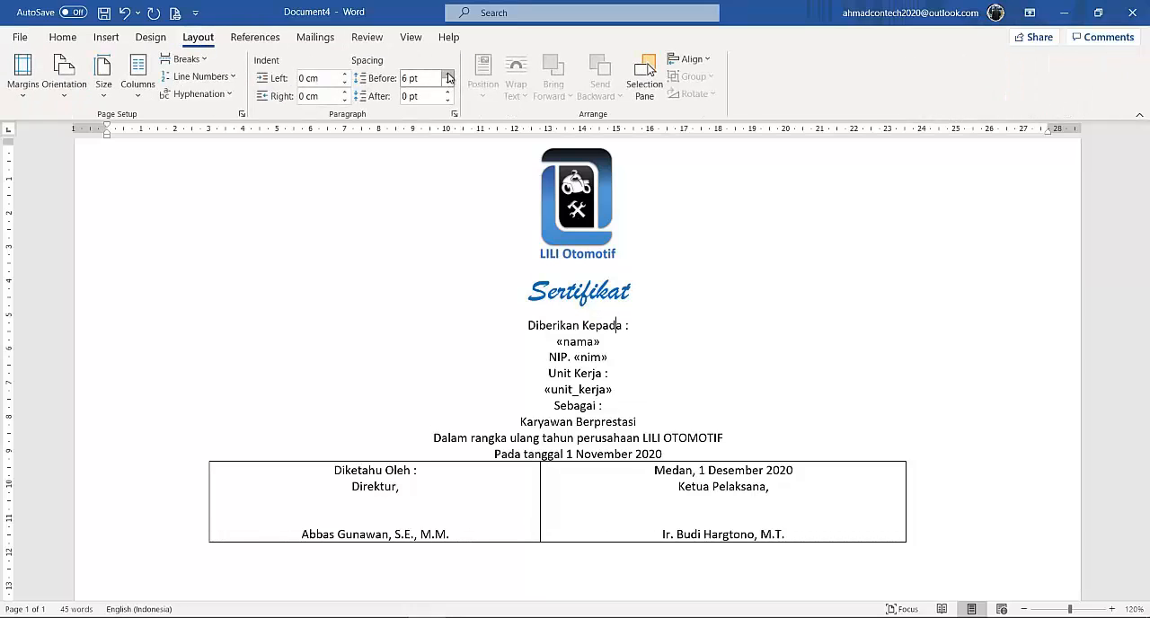
{"action": "left_click", "coordinate": [582, 339]}
{"action": "left_click", "coordinate": [447, 77]}
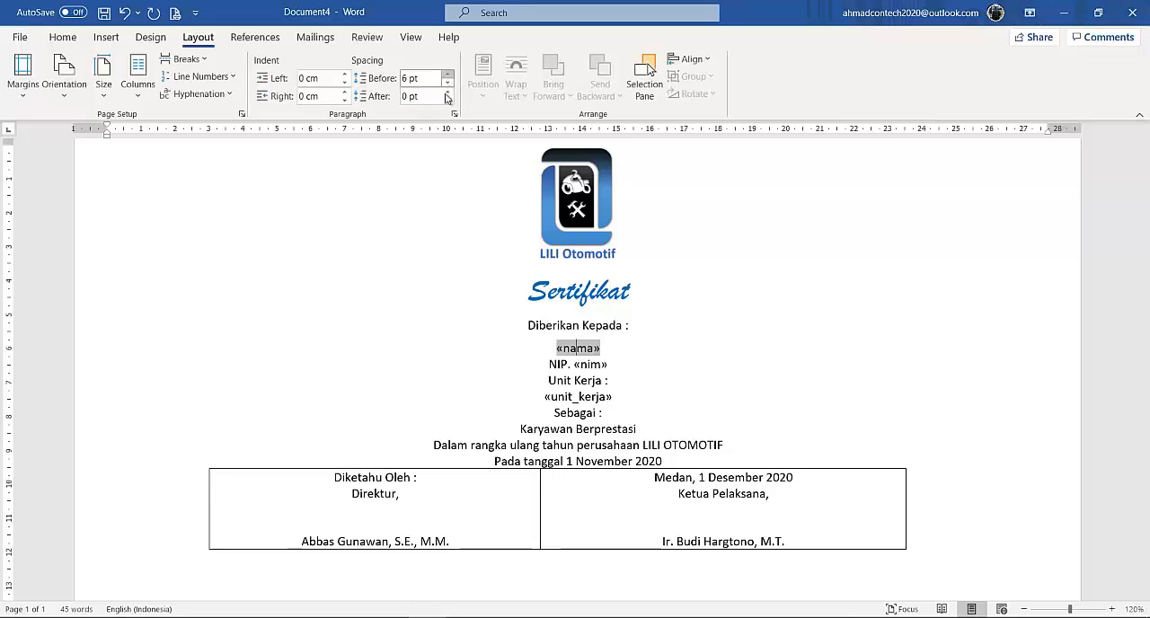
{"action": "left_click", "coordinate": [447, 93]}
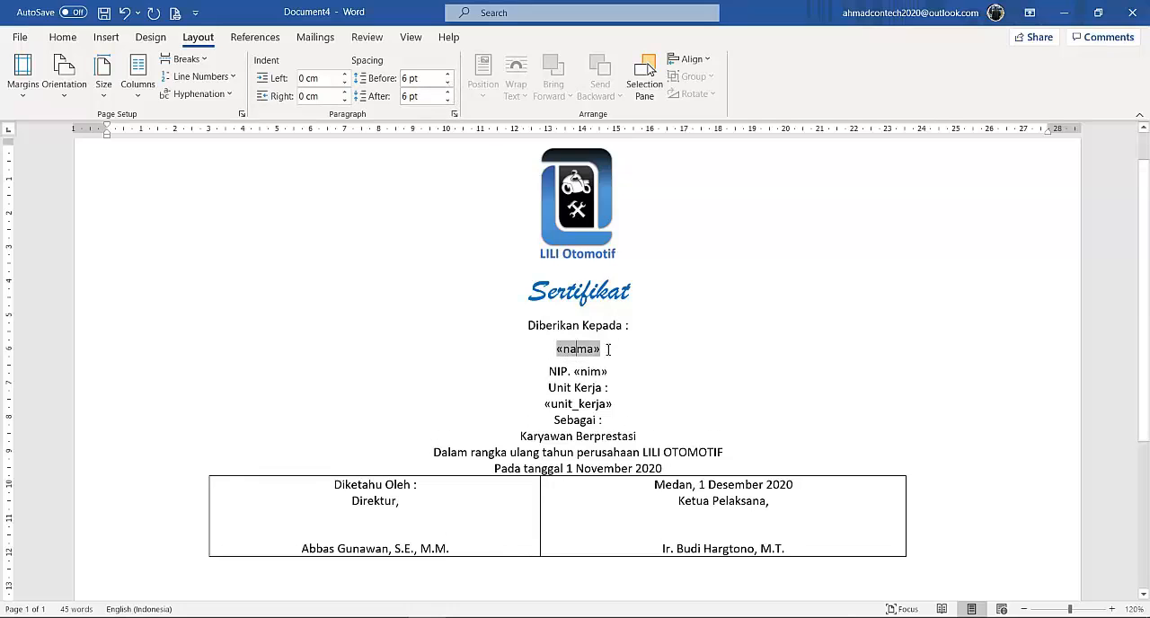
Make the «nama» merge field bold, enlarge it to 20 pt and colour it with the standard red.
{"action": "left_click_drag", "start_coordinate": [608, 344], "coordinate": [536, 341]}
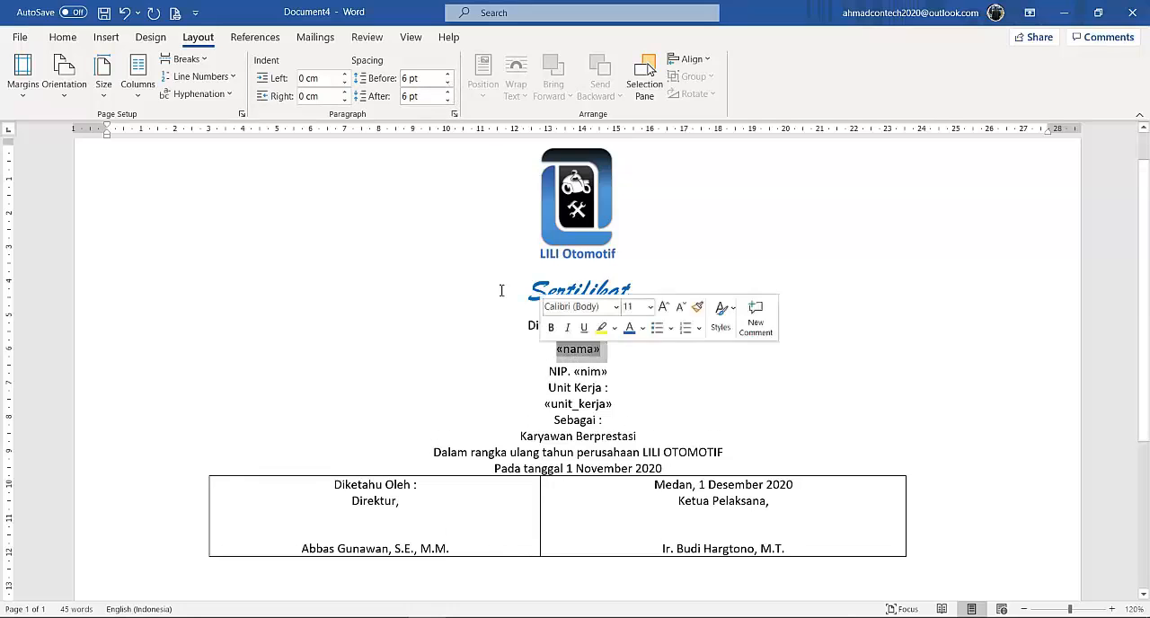
{"action": "left_click", "coordinate": [62, 36]}
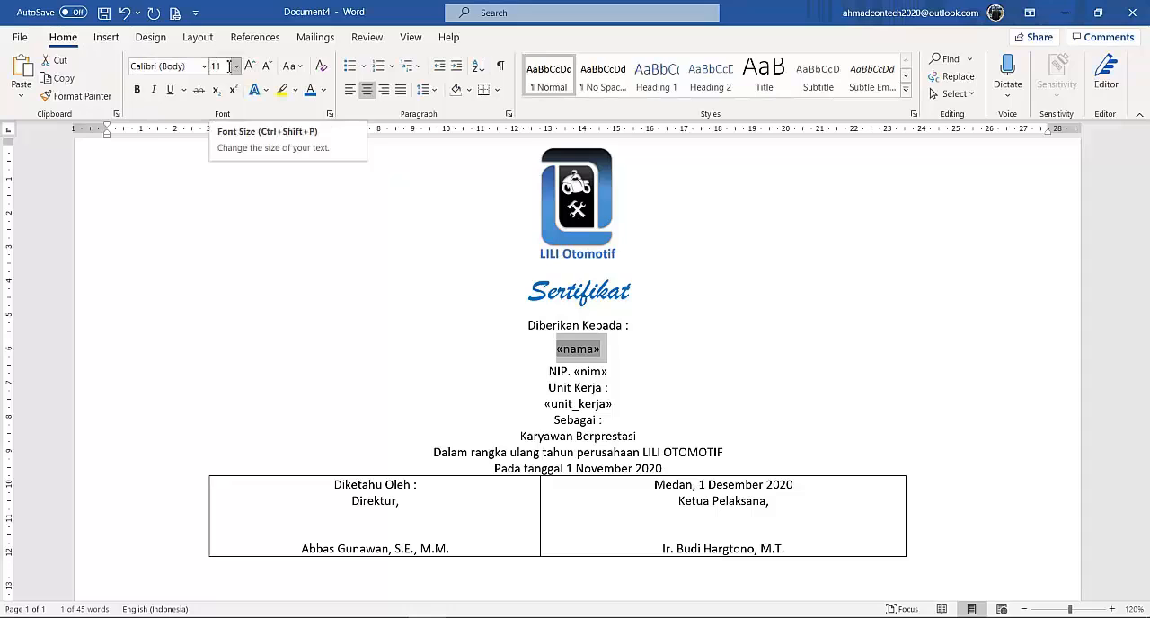
{"action": "left_click", "coordinate": [138, 90]}
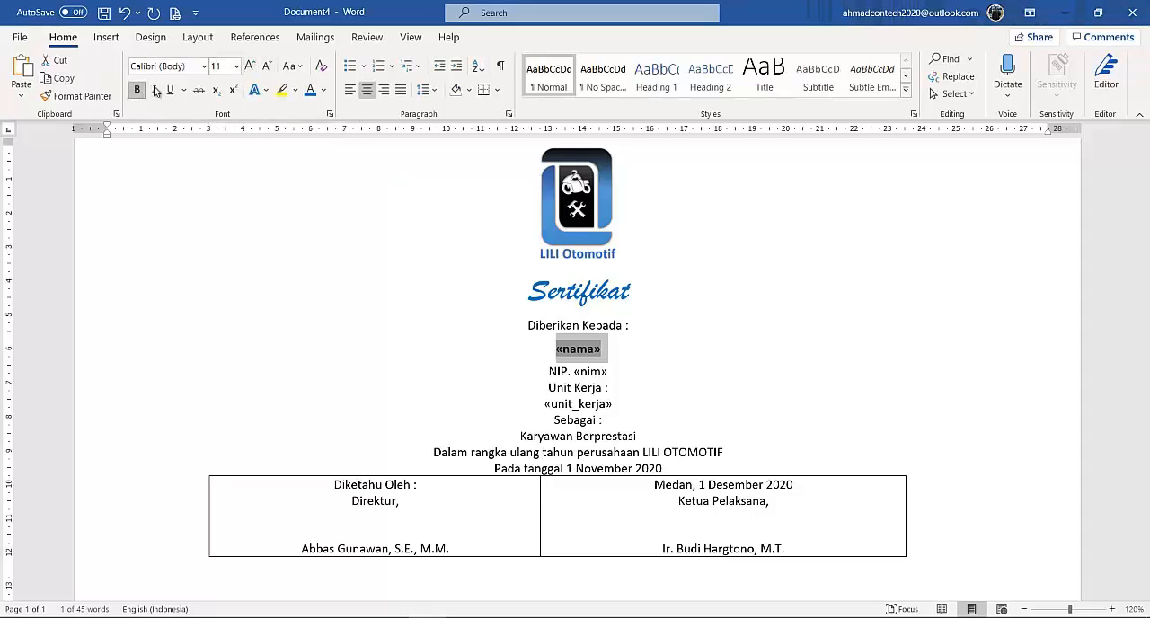
{"action": "left_click", "coordinate": [251, 68]}
{"action": "left_click", "coordinate": [250, 67]}
{"action": "left_click", "coordinate": [251, 67]}
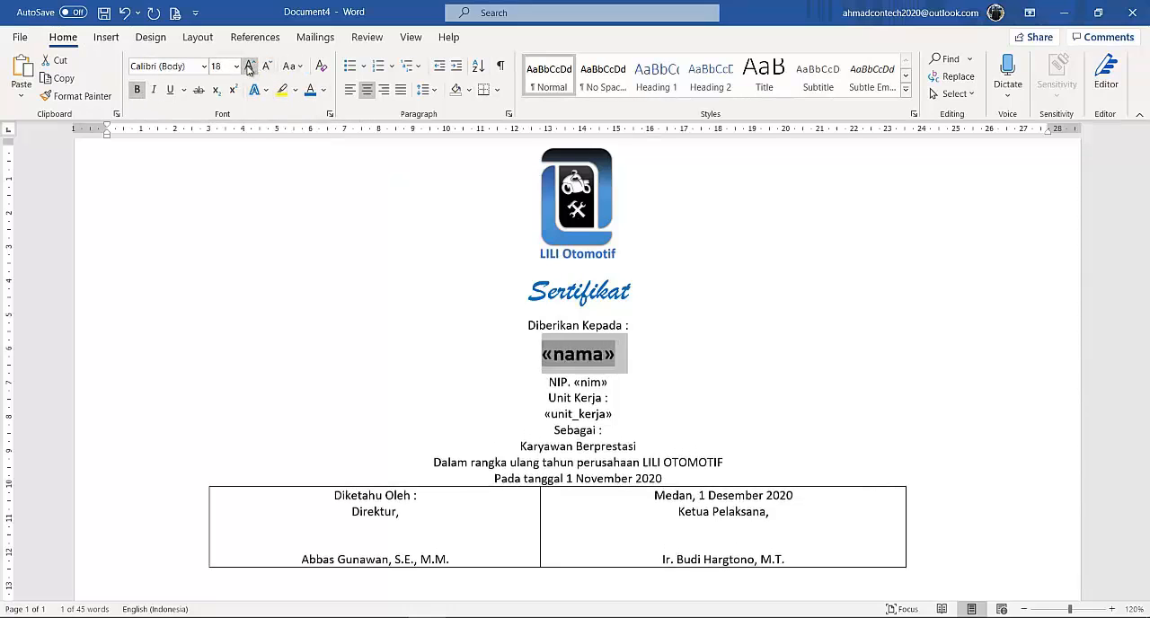
{"action": "left_click", "coordinate": [250, 67]}
{"action": "left_click", "coordinate": [251, 67]}
{"action": "left_click", "coordinate": [323, 90]}
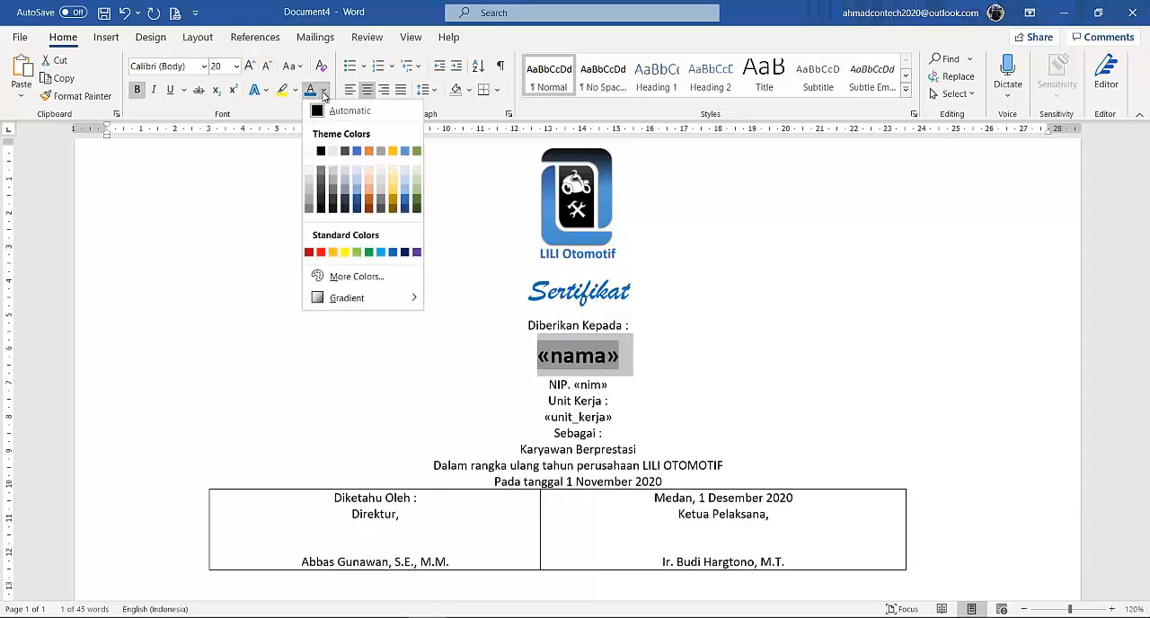
{"action": "left_click", "coordinate": [321, 254]}
Set 6 pt spacing before and after both the "Unit Kerja :" and "Sebagai :" lines.
{"action": "left_click", "coordinate": [625, 403]}
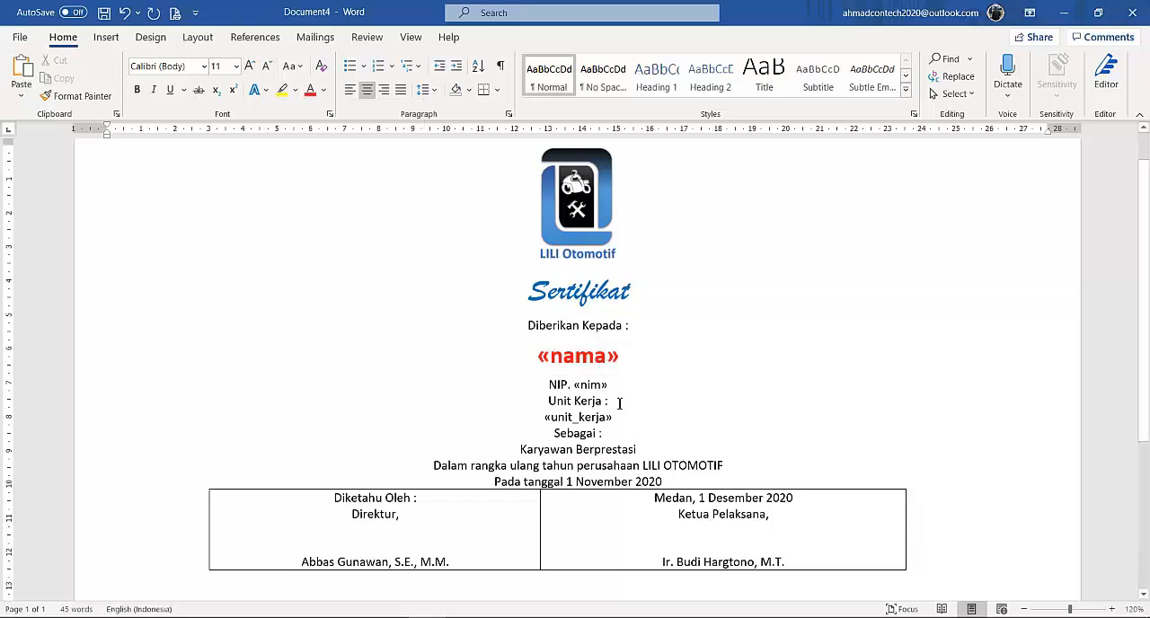
{"action": "left_click", "coordinate": [196, 38]}
{"action": "left_click", "coordinate": [448, 78]}
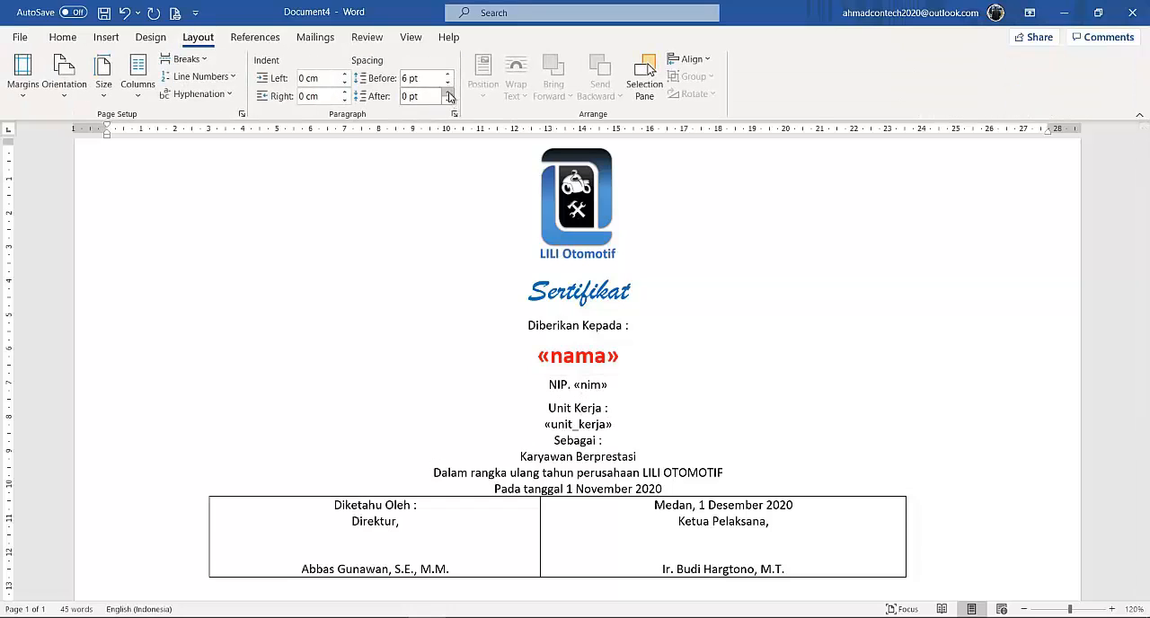
{"action": "left_click", "coordinate": [448, 92]}
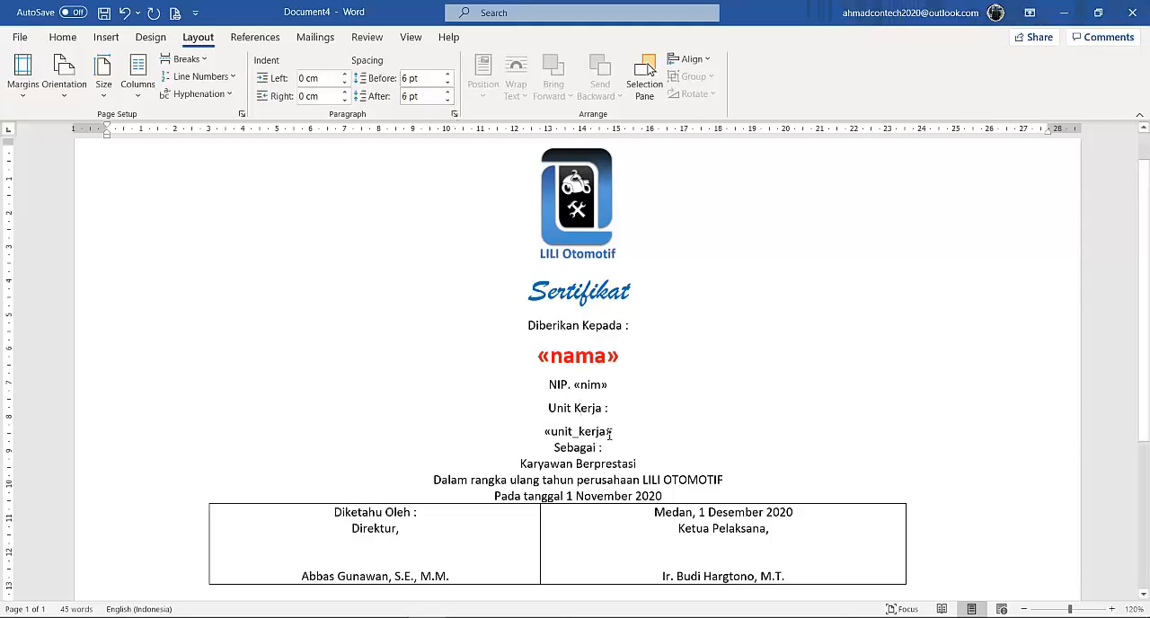
{"action": "left_click", "coordinate": [583, 447]}
{"action": "left_click", "coordinate": [447, 79]}
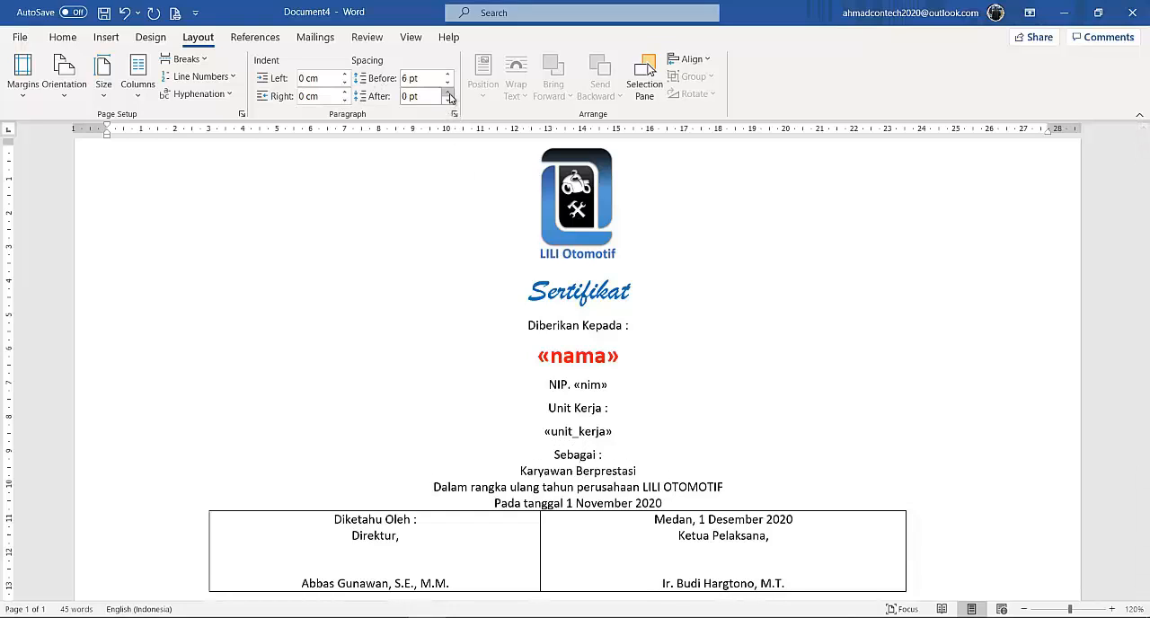
{"action": "left_click", "coordinate": [447, 92]}
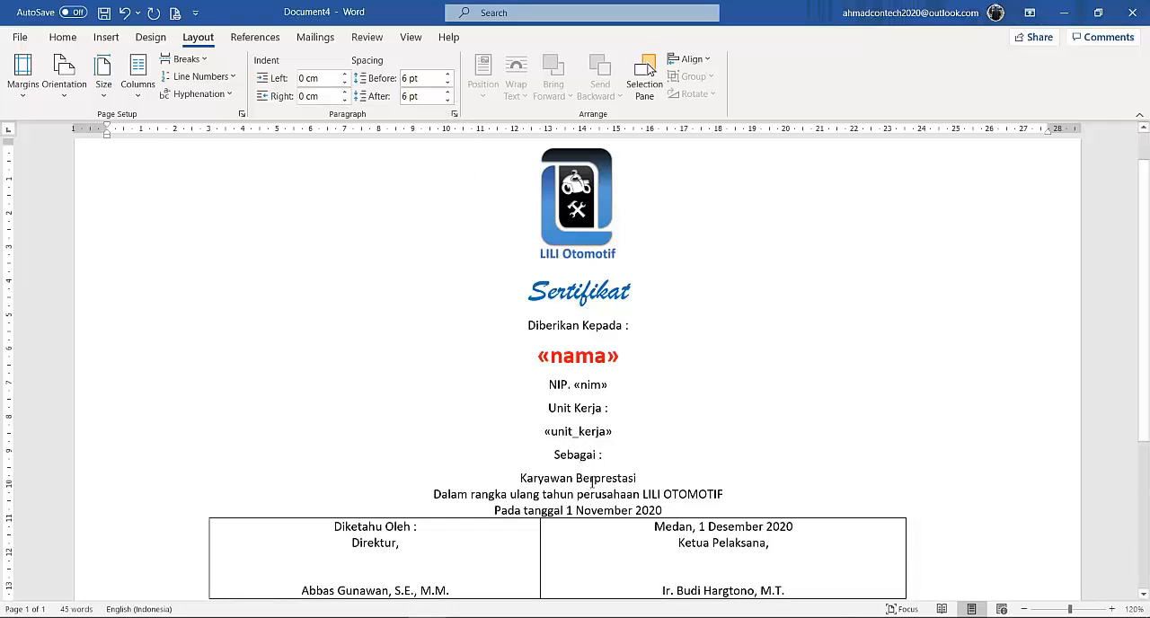
Give the "Karyawan Berprestasi" line 6 pt spacing after it and format its text bold at 14 pt.
{"action": "left_click", "coordinate": [447, 92]}
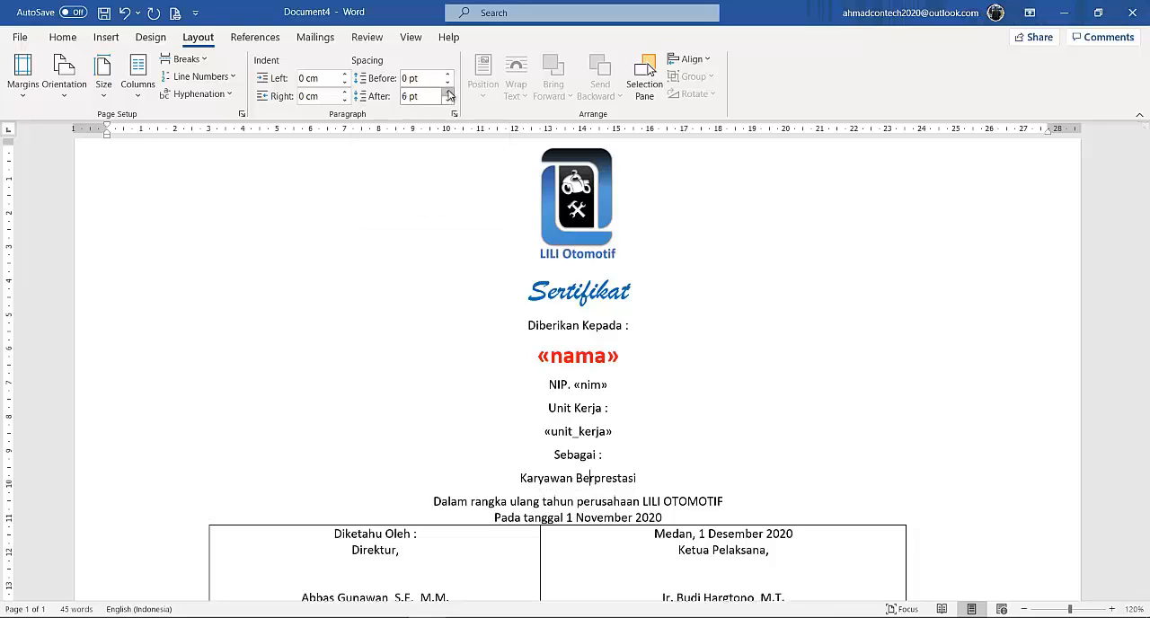
{"action": "left_click_drag", "start_coordinate": [643, 478], "coordinate": [501, 478]}
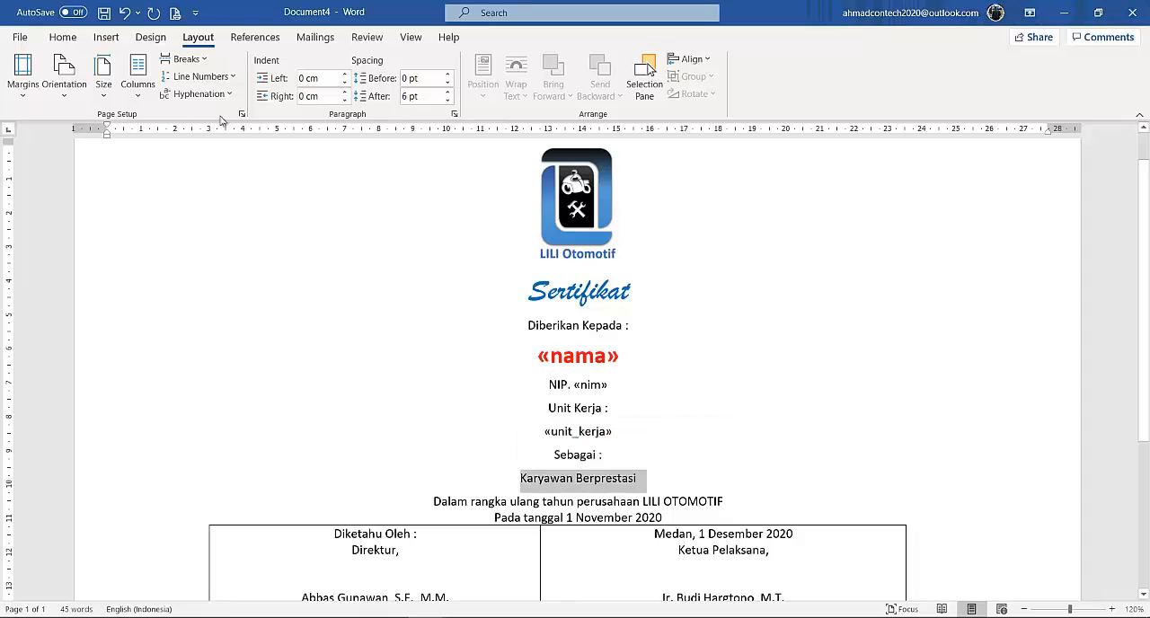
{"action": "left_click", "coordinate": [63, 37]}
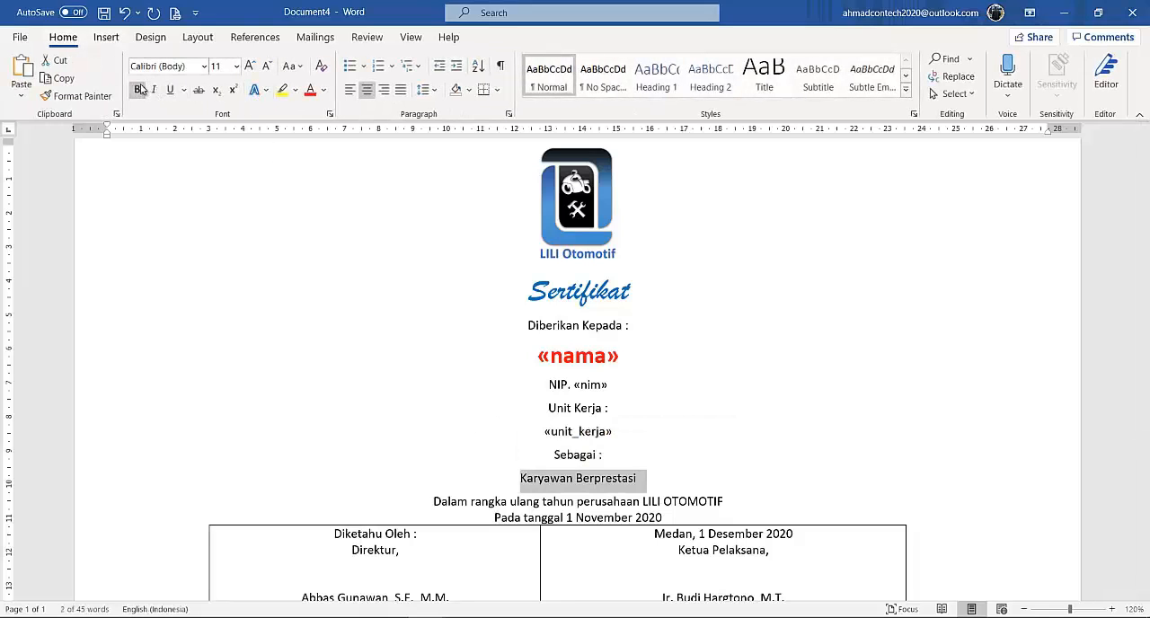
{"action": "left_click", "coordinate": [138, 89]}
{"action": "left_click", "coordinate": [249, 67]}
{"action": "left_click", "coordinate": [249, 67]}
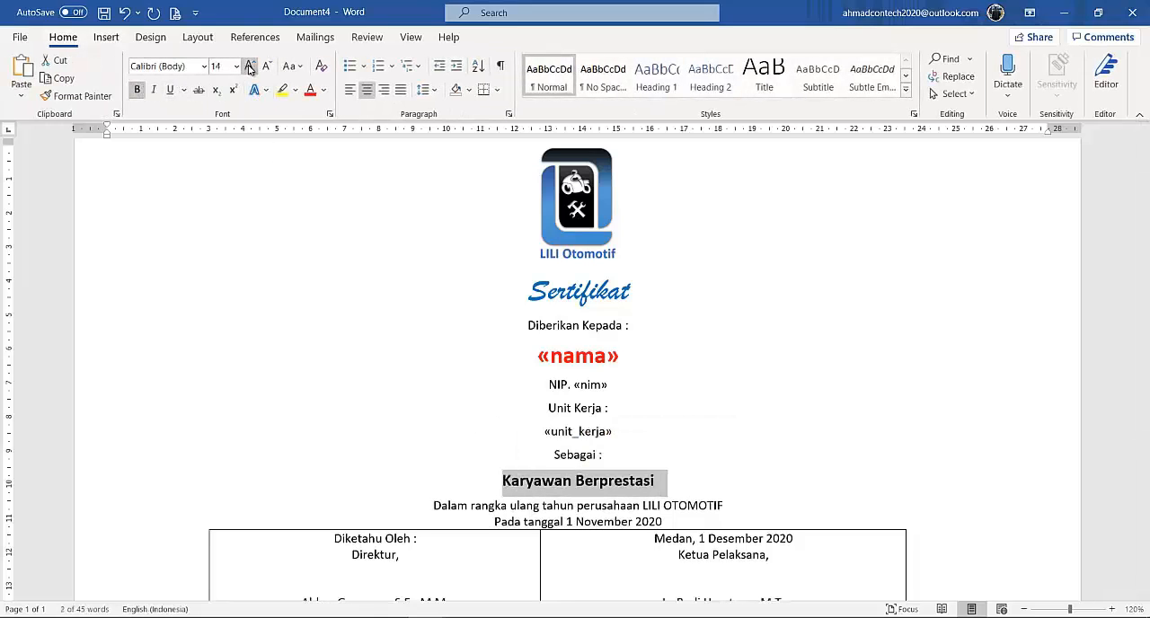
Set the spacing after the "Pada tanggal 1 November 2020" line to 24 pt.
{"action": "left_click", "coordinate": [731, 328]}
{"action": "scroll", "coordinate": [657, 379], "scroll_direction": "down", "scroll_amount": 2}
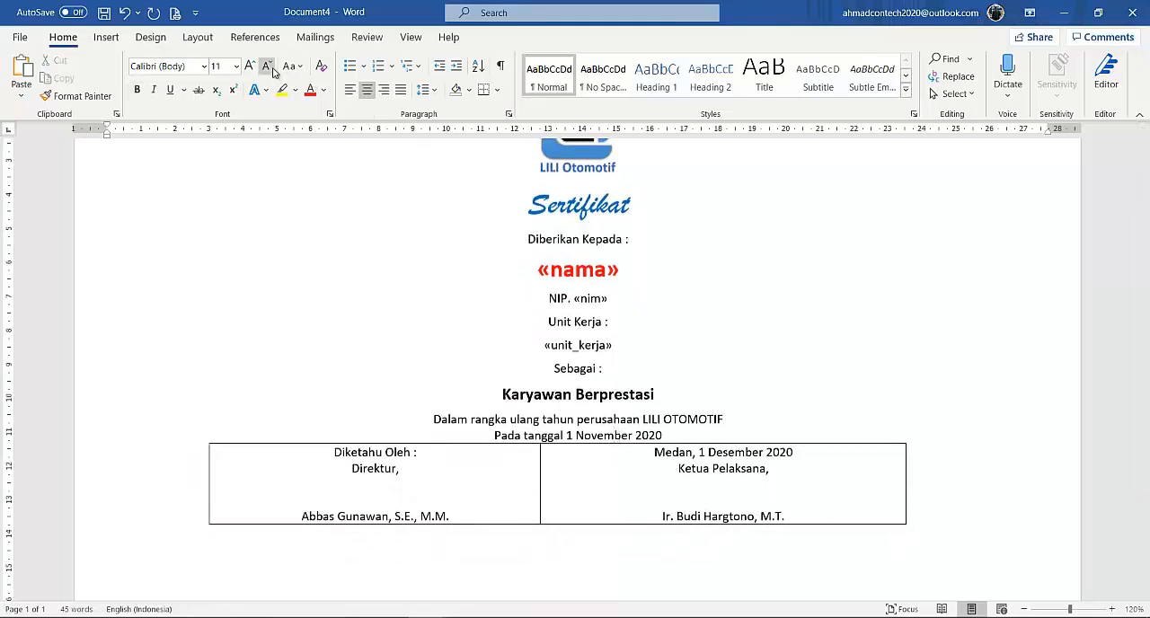
{"action": "left_click", "coordinate": [197, 37]}
{"action": "left_click", "coordinate": [447, 91]}
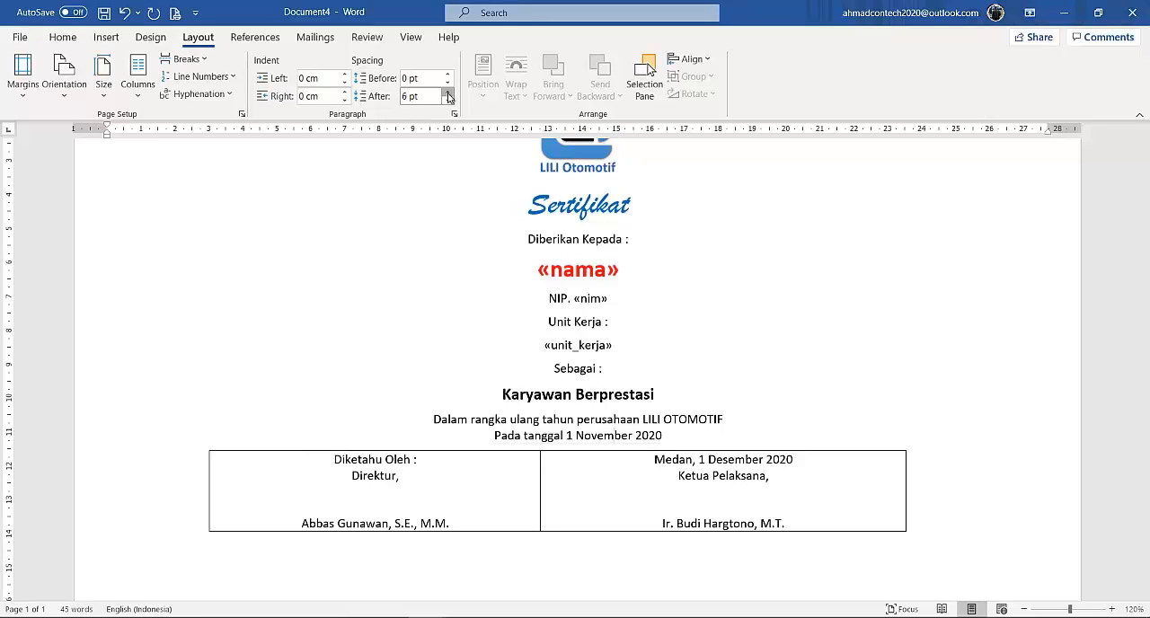
{"action": "left_click", "coordinate": [447, 91]}
{"action": "left_click", "coordinate": [448, 91]}
{"action": "left_click", "coordinate": [447, 91]}
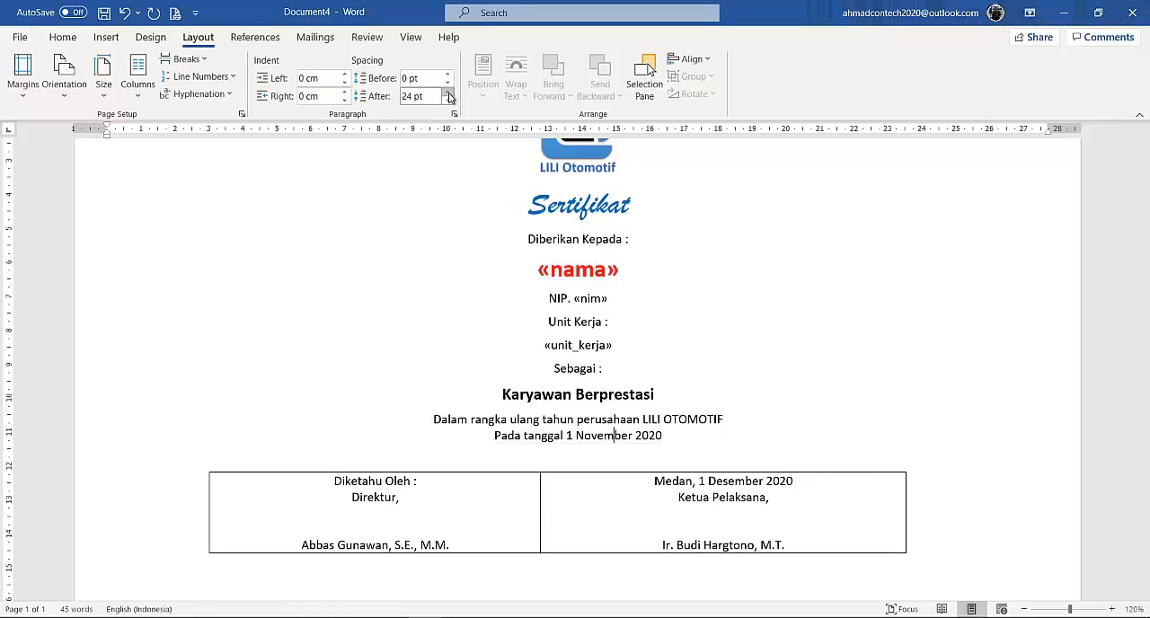
Add one more blank line of signature space above the name in both cells of the signature table.
{"action": "left_click", "coordinate": [414, 516]}
{"action": "key", "text": "Return"}
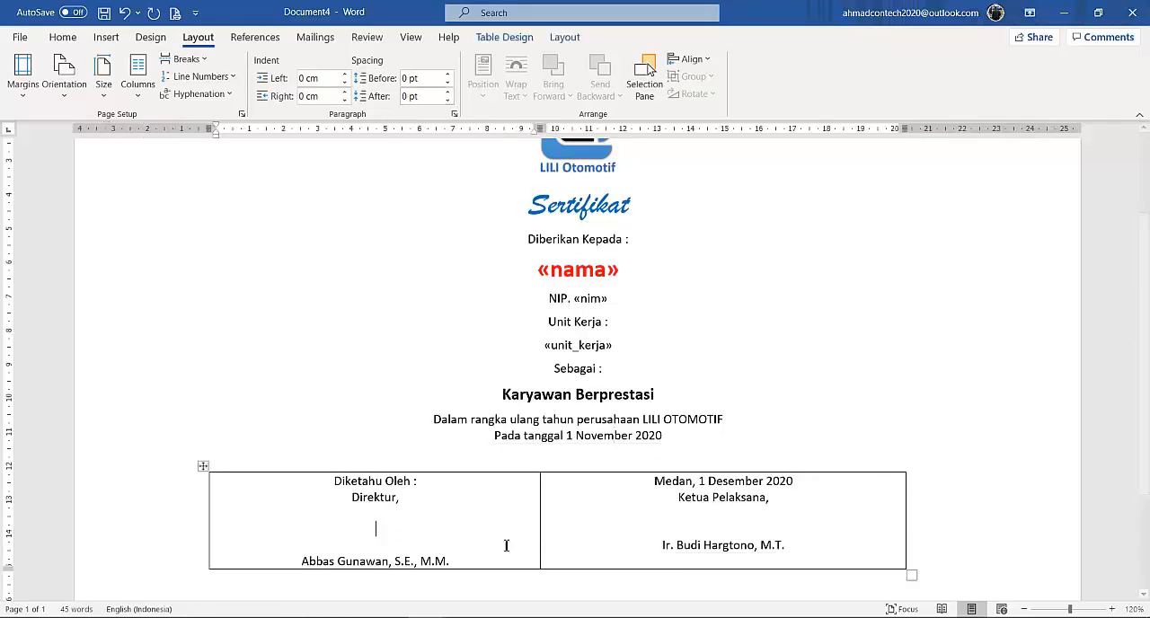
{"action": "left_click", "coordinate": [706, 534]}
{"action": "key", "text": "Return"}
Remove all borders from the whole signature table.
{"action": "left_click", "coordinate": [203, 465]}
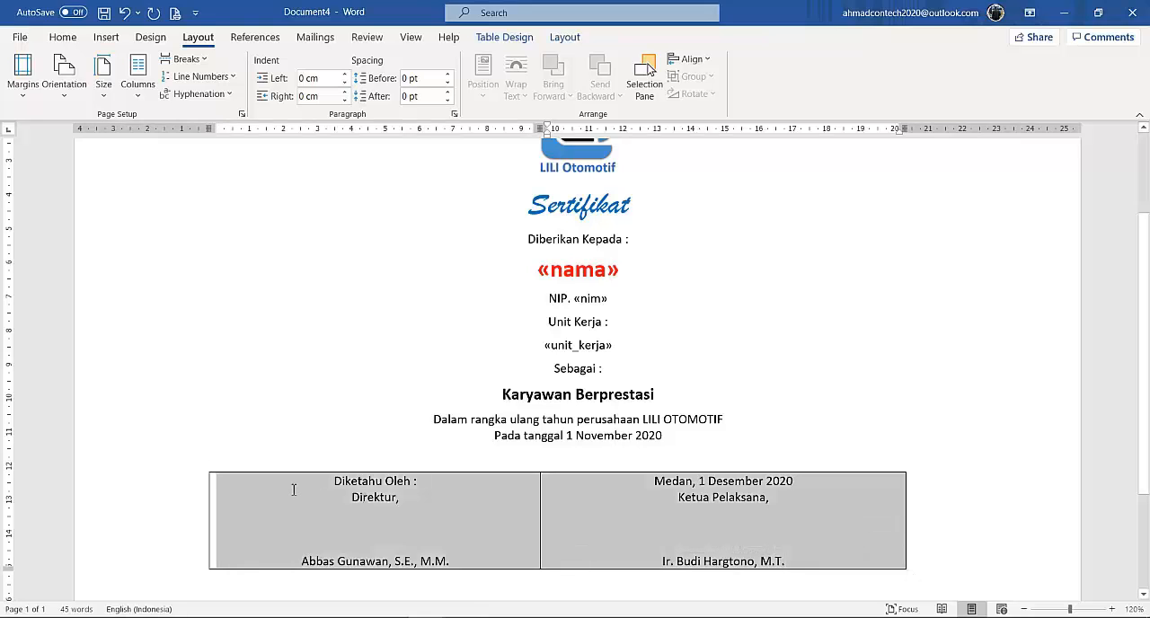
{"action": "left_click", "coordinate": [62, 37]}
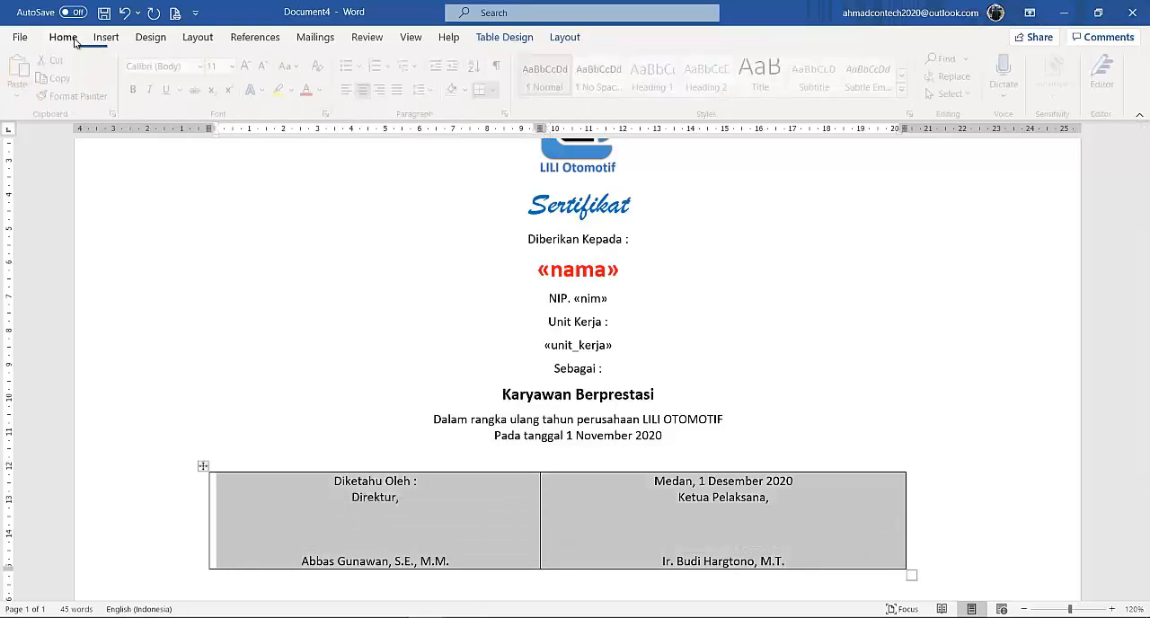
{"action": "left_click", "coordinate": [497, 92]}
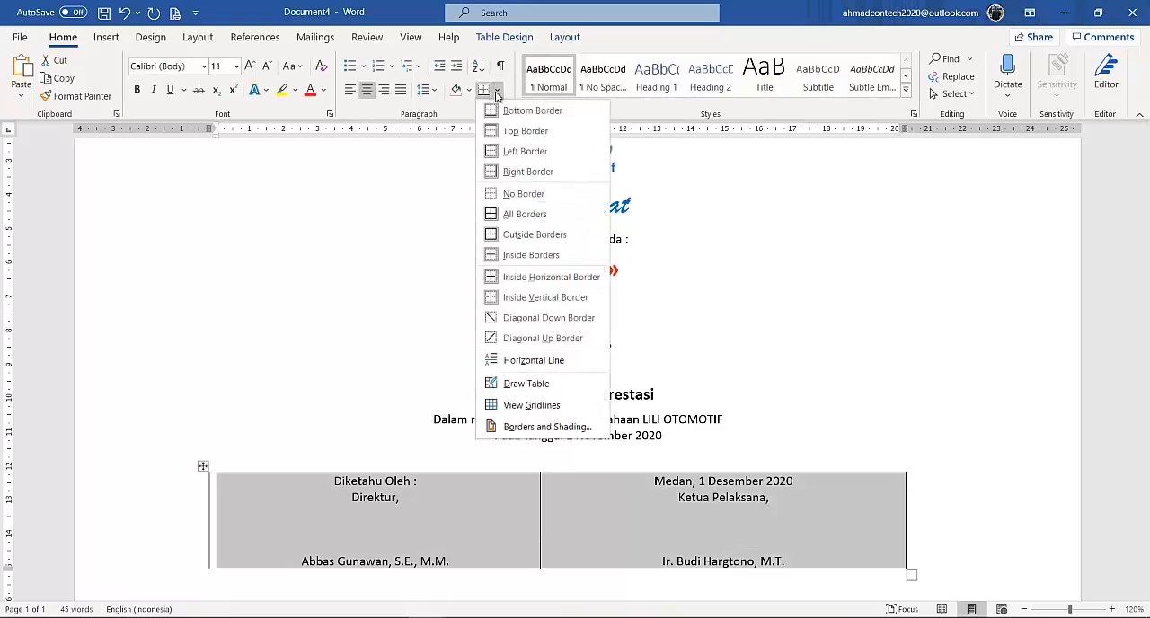
{"action": "left_click", "coordinate": [497, 194]}
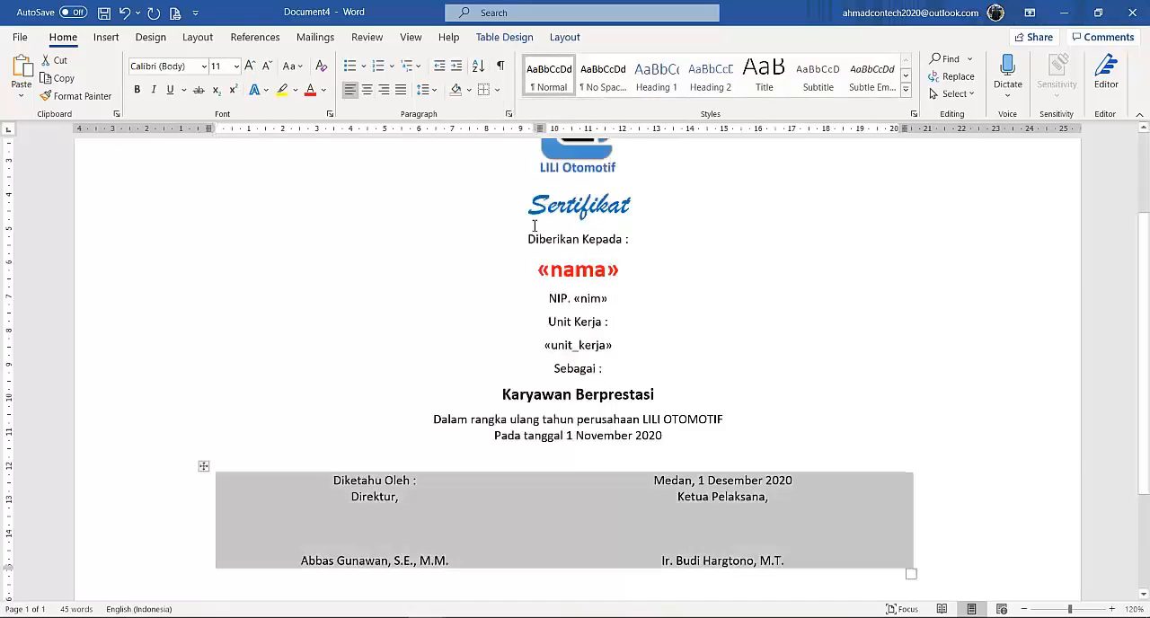
{"action": "left_click", "coordinate": [726, 312]}
Set the spacing before the "Sertifikat" heading to 6 pt, keeping 0 pt after it.
{"action": "scroll", "coordinate": [725, 313], "scroll_direction": "down", "scroll_amount": 3}
{"action": "scroll", "coordinate": [727, 310], "scroll_direction": "up", "scroll_amount": 4}
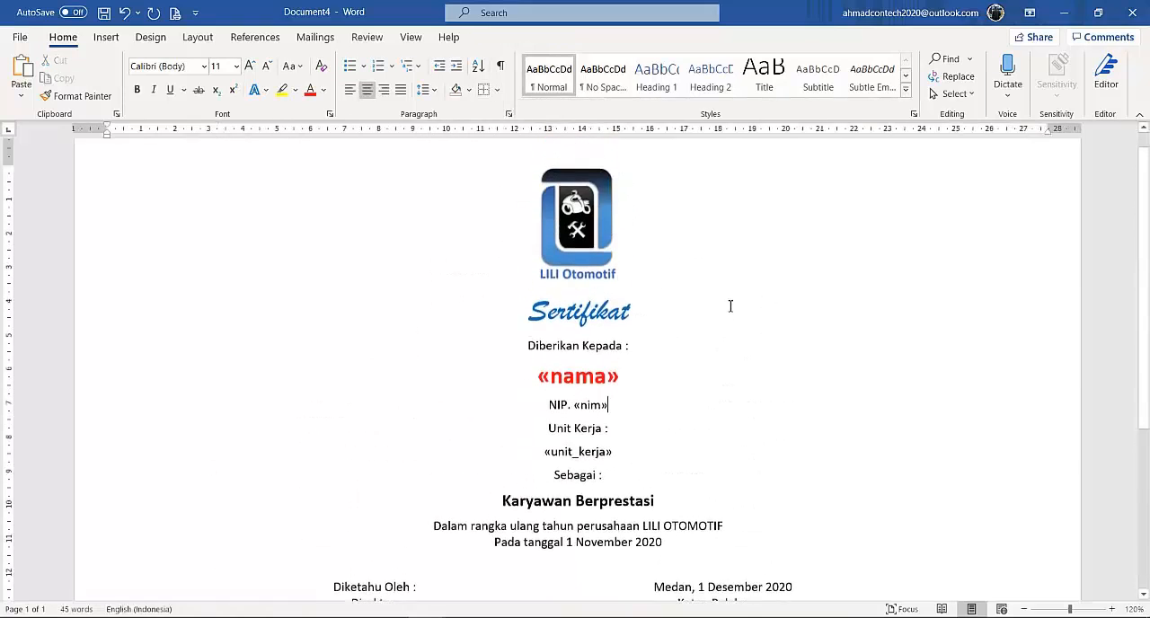
{"action": "scroll", "coordinate": [733, 303], "scroll_direction": "down", "scroll_amount": 4}
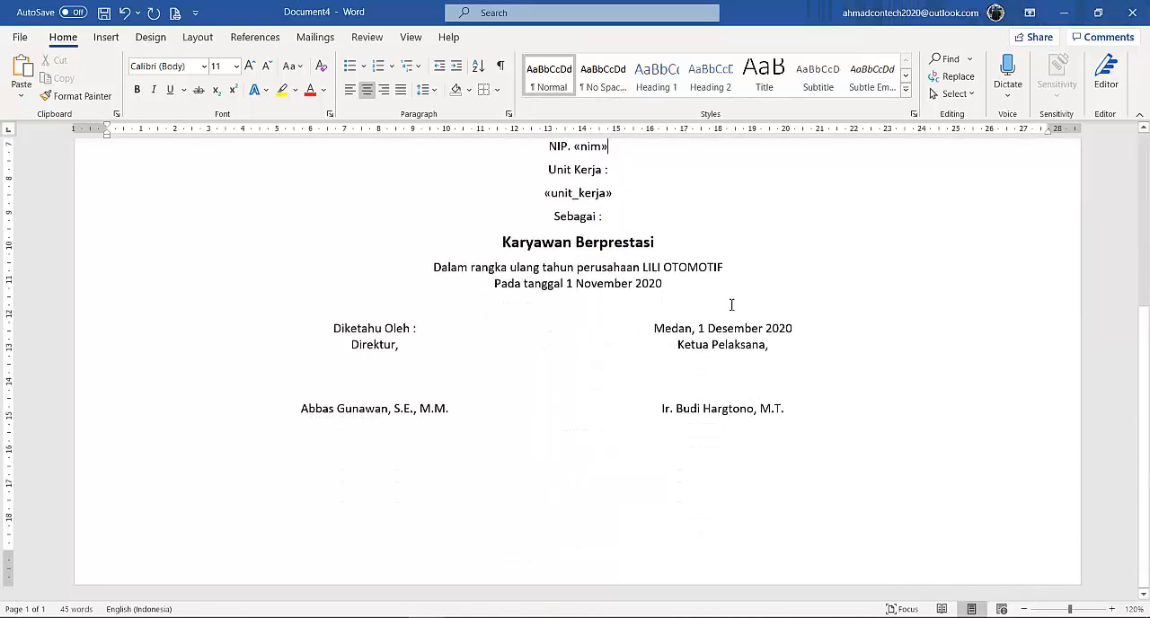
{"action": "scroll", "coordinate": [733, 302], "scroll_direction": "up", "scroll_amount": 4}
{"action": "scroll", "coordinate": [717, 284], "scroll_direction": "down", "scroll_amount": 3}
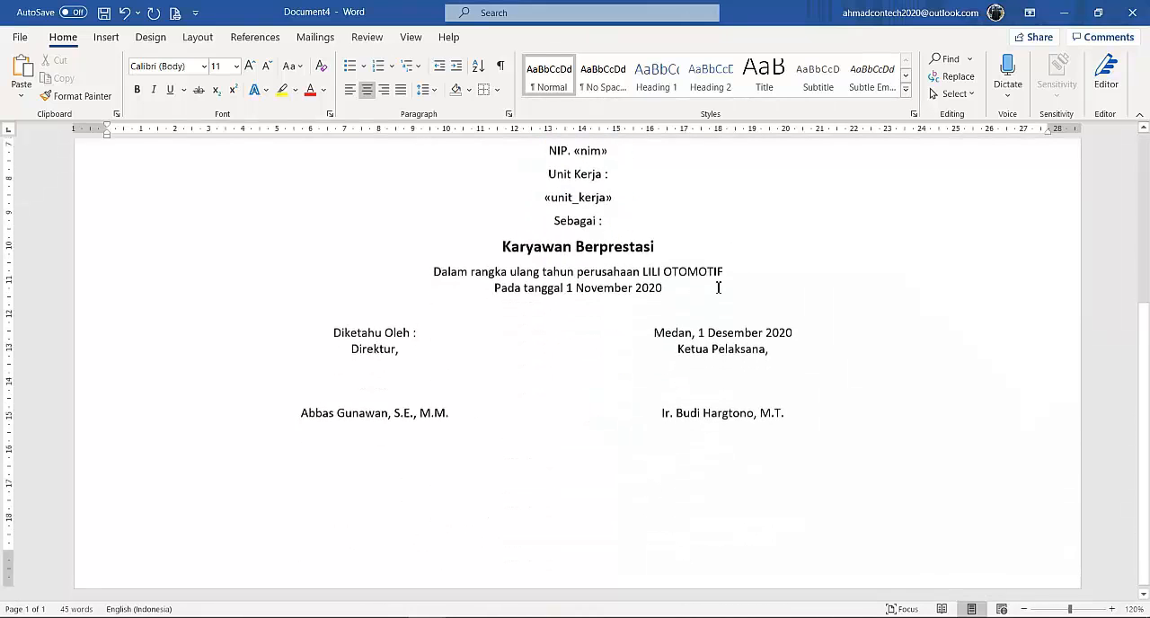
{"action": "scroll", "coordinate": [718, 284], "scroll_direction": "up", "scroll_amount": 4}
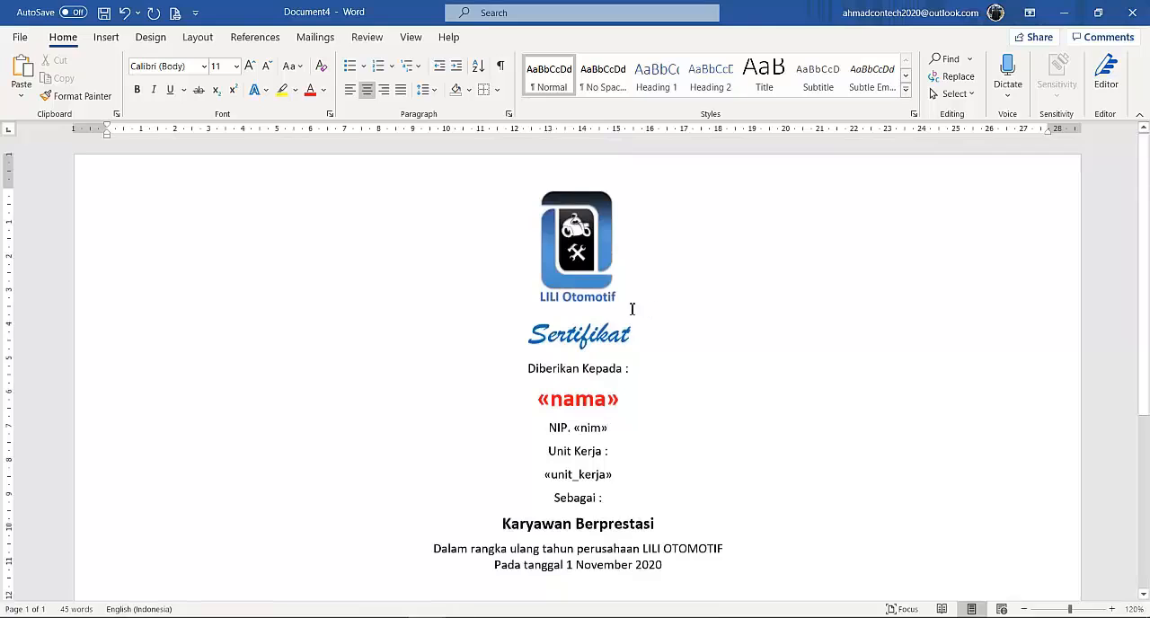
{"action": "left_click", "coordinate": [598, 333]}
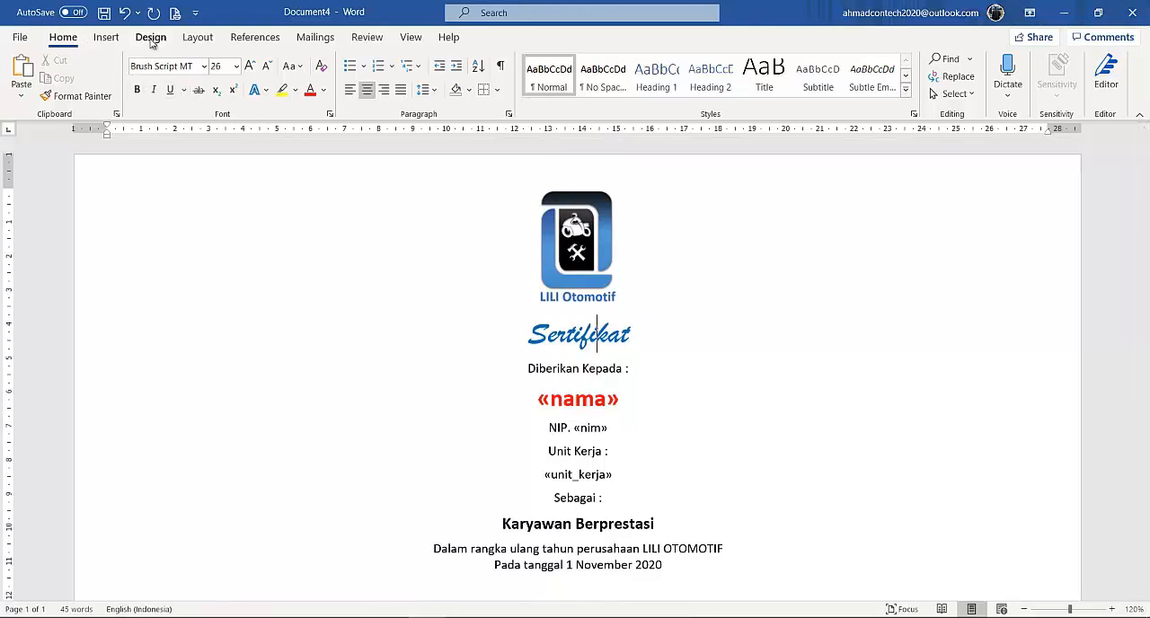
{"action": "left_click", "coordinate": [192, 38]}
{"action": "left_click", "coordinate": [447, 76]}
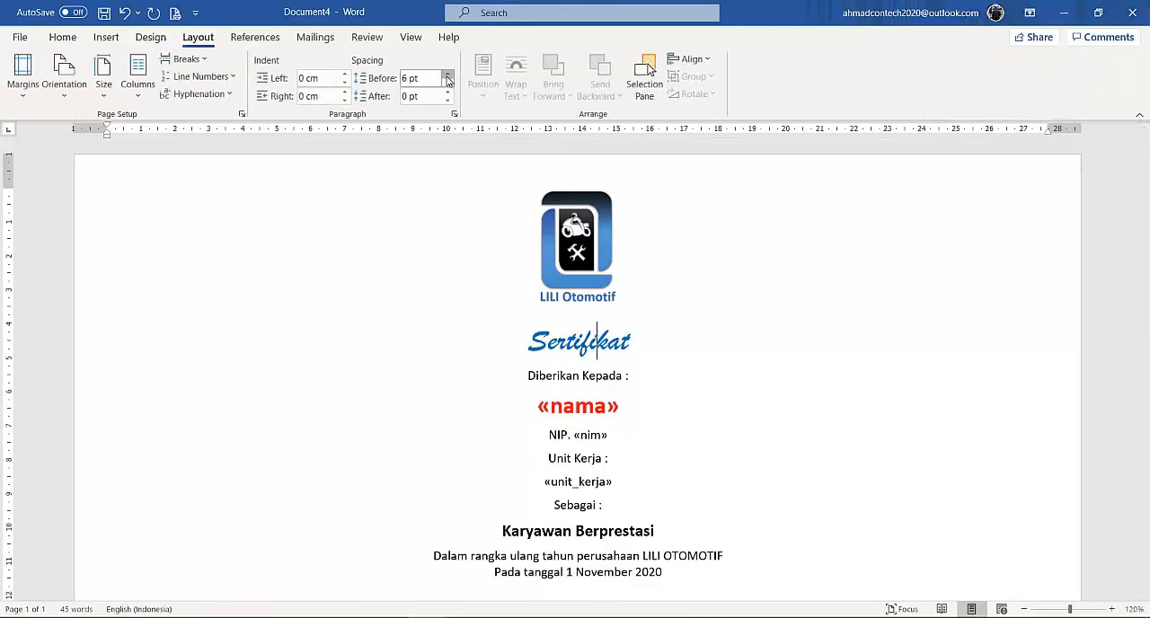
{"action": "left_click", "coordinate": [447, 93]}
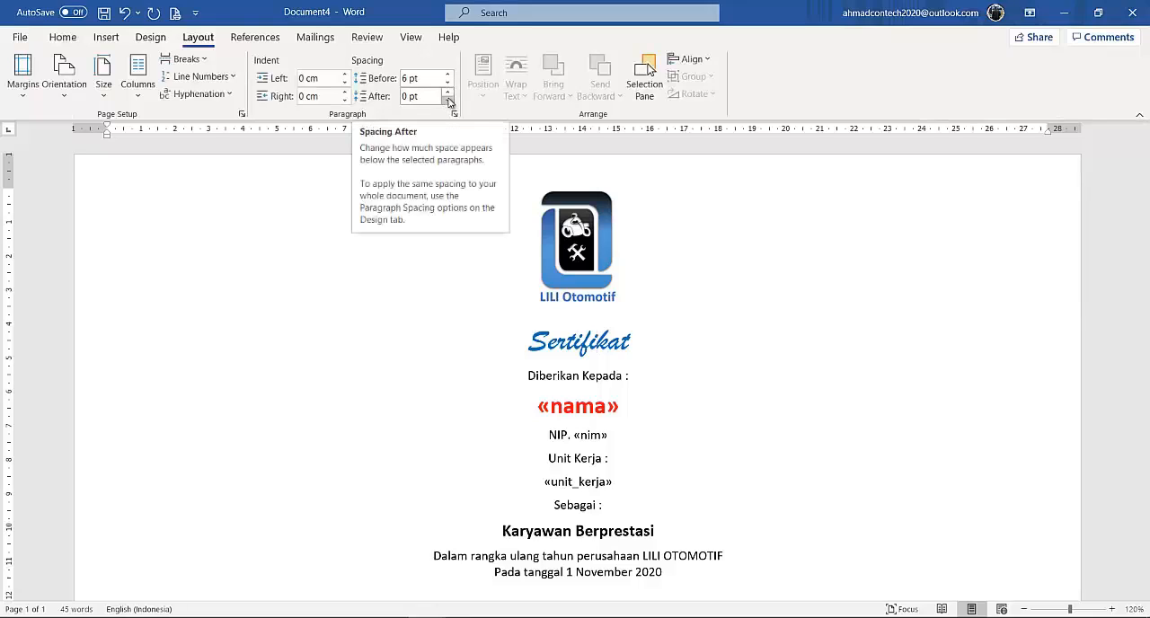
Set the spacing after the "Sertifikat" heading to 18 pt and after the "Pada tanggal 1 November 2020" line to 36 pt.
{"action": "left_click", "coordinate": [448, 93]}
{"action": "left_click", "coordinate": [447, 93]}
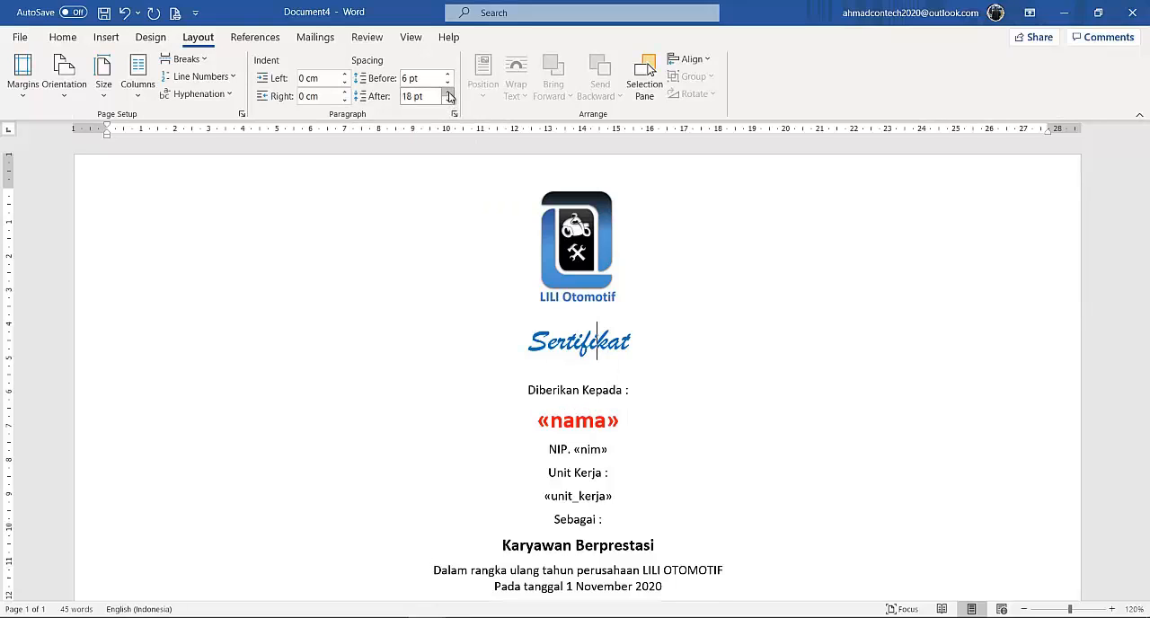
{"action": "scroll", "coordinate": [679, 418], "scroll_direction": "down", "scroll_amount": 2}
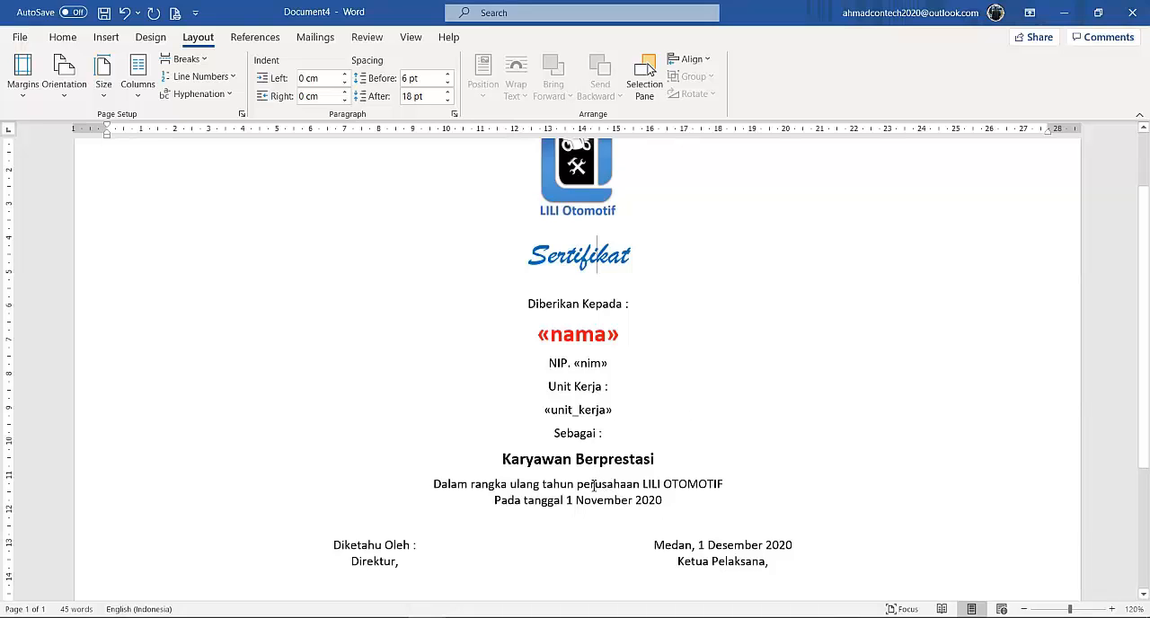
{"action": "left_click", "coordinate": [599, 496]}
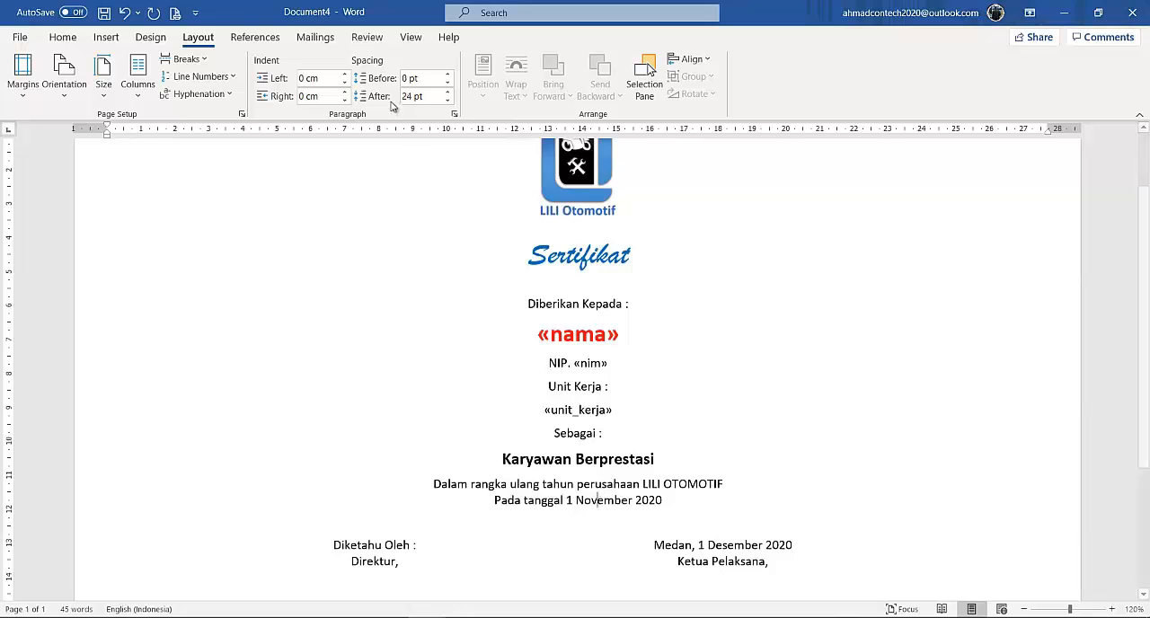
{"action": "left_click", "coordinate": [448, 94]}
{"action": "left_click", "coordinate": [448, 93]}
{"action": "scroll", "coordinate": [602, 218], "scroll_direction": "down", "scroll_amount": 4}
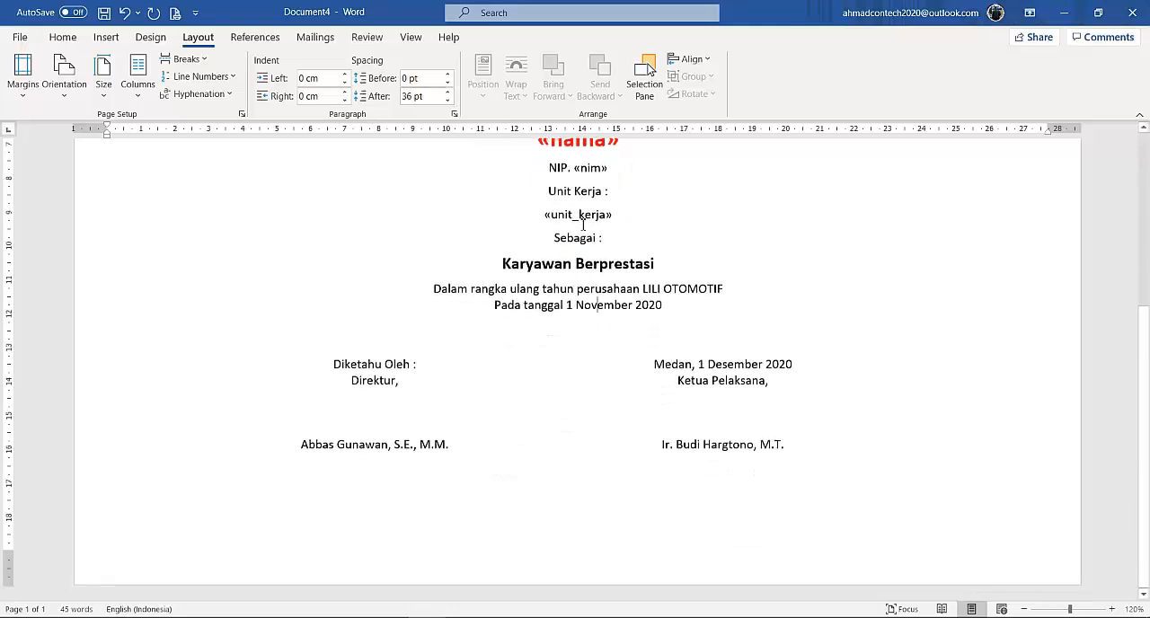
Enlarge the LILI Otomotif logo proportionally to about 3.8 cm wide and check the page layout.
{"action": "scroll", "coordinate": [598, 218], "scroll_direction": "up", "scroll_amount": 6}
{"action": "left_click", "coordinate": [587, 208]}
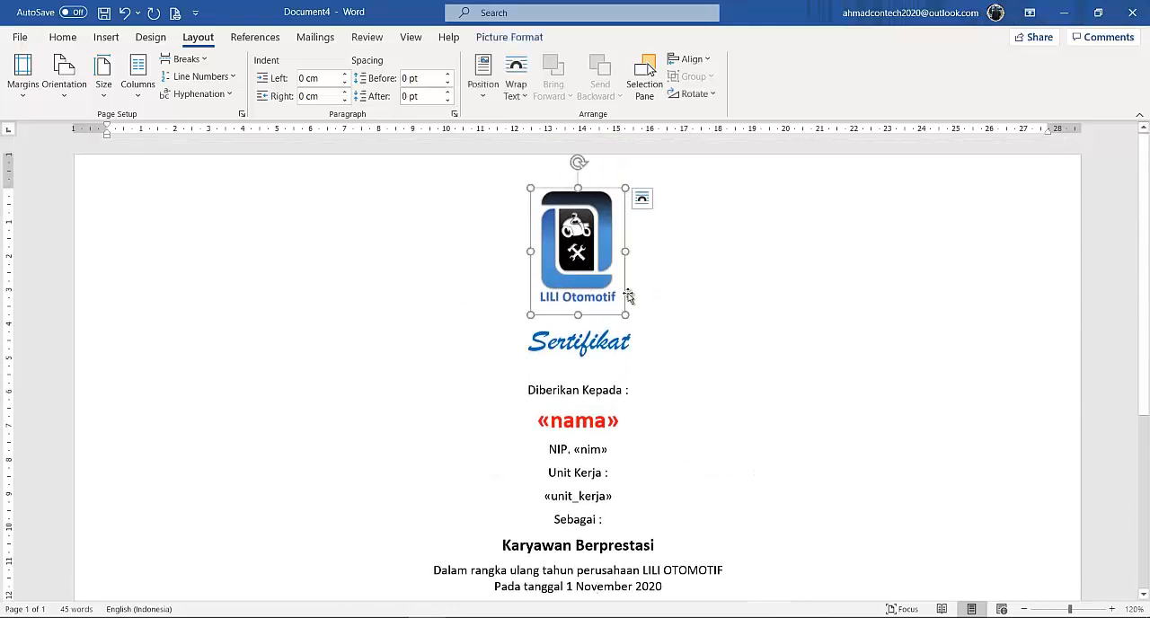
{"action": "left_click_drag", "start_coordinate": [632, 307], "coordinate": [662, 333]}
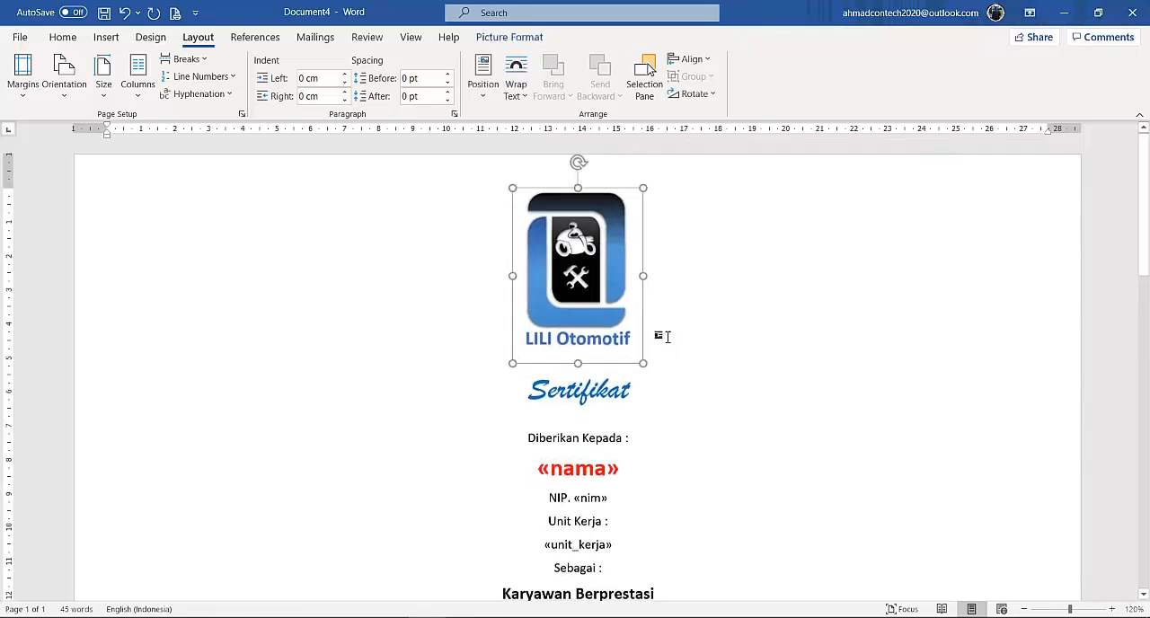
{"action": "left_click", "coordinate": [723, 340]}
{"action": "scroll", "coordinate": [725, 323], "scroll_direction": "down", "scroll_amount": 6}
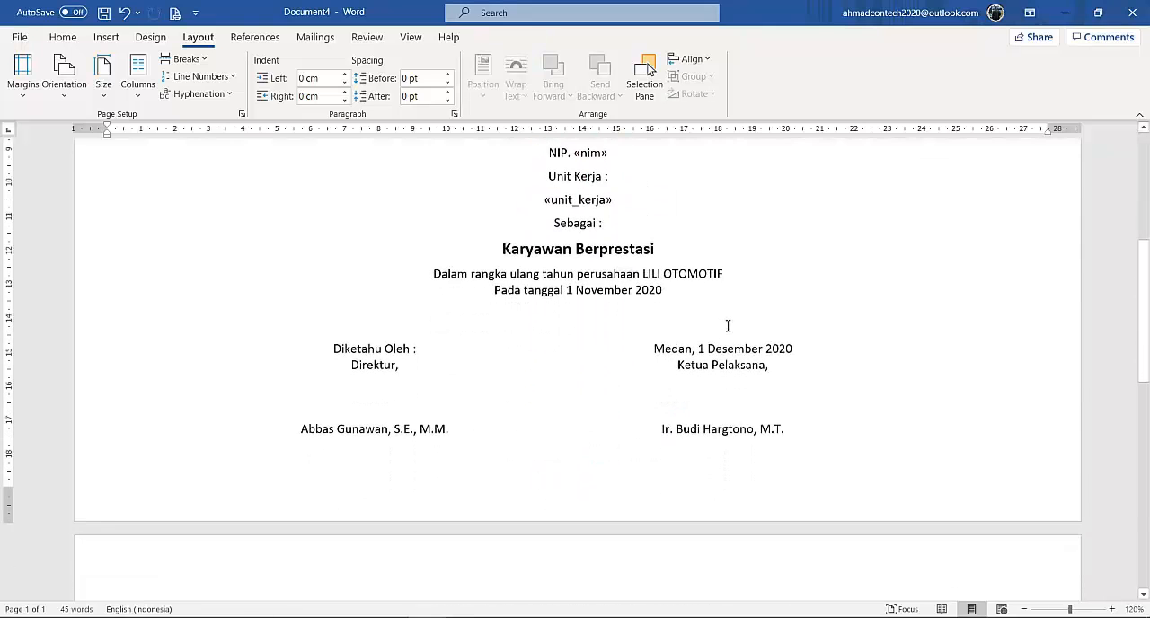
{"action": "scroll", "coordinate": [727, 321], "scroll_direction": "up", "scroll_amount": 6}
{"action": "scroll", "coordinate": [737, 314], "scroll_direction": "down", "scroll_amount": 6}
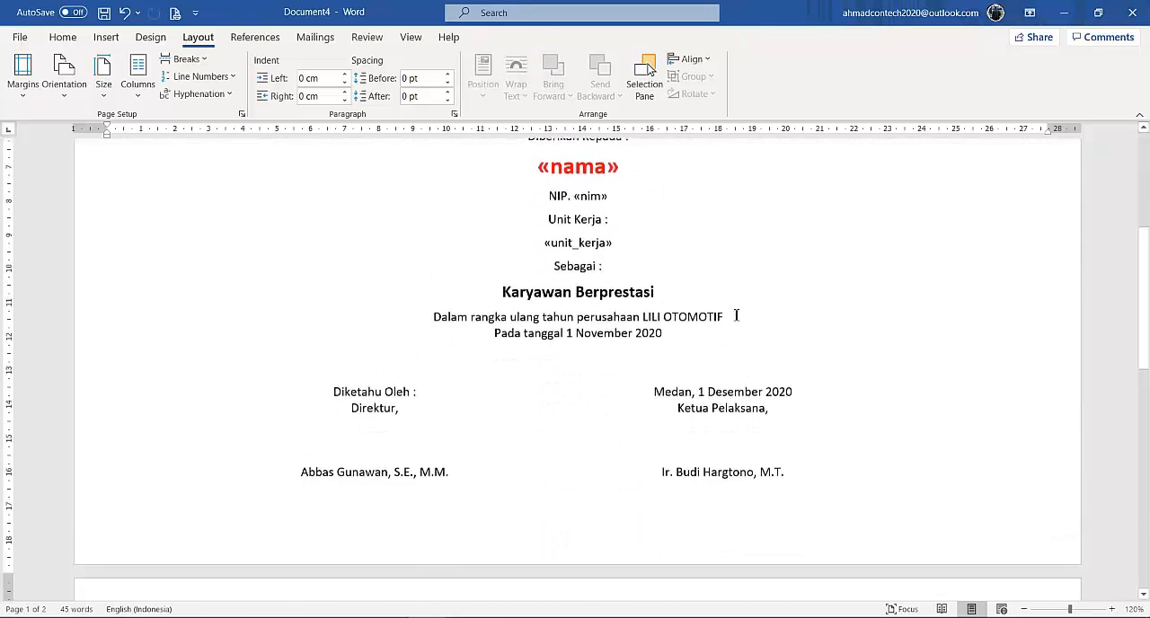
{"action": "scroll", "coordinate": [737, 314], "scroll_direction": "up", "scroll_amount": 4}
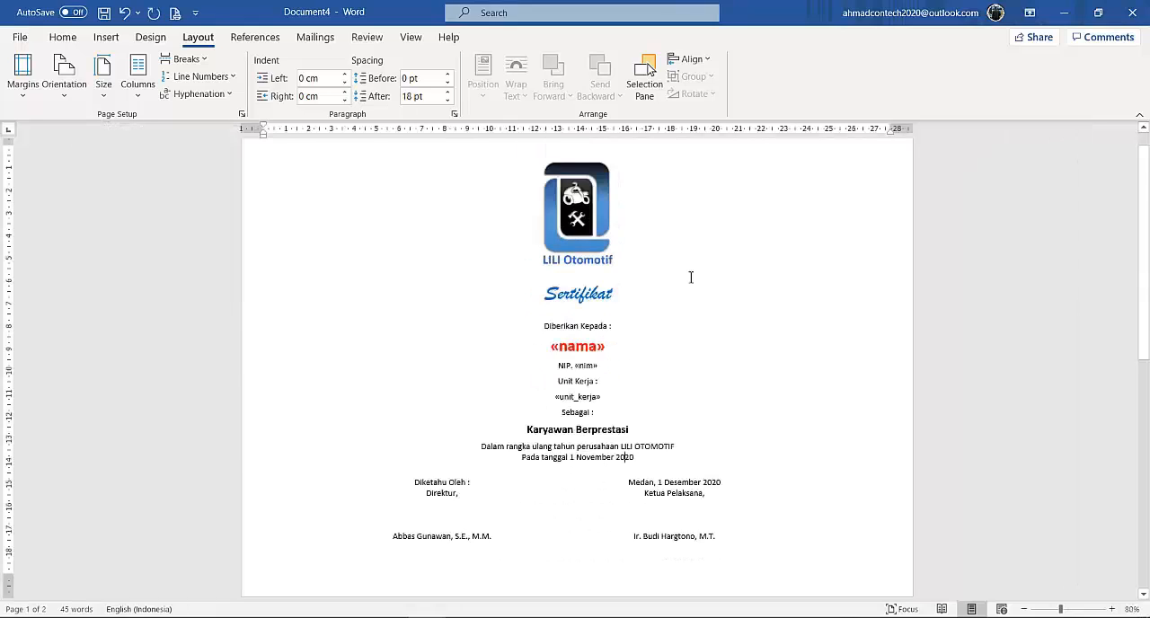
Preview the mail merge results and browse the certificates of the following six recipients.
{"action": "left_click", "coordinate": [314, 38]}
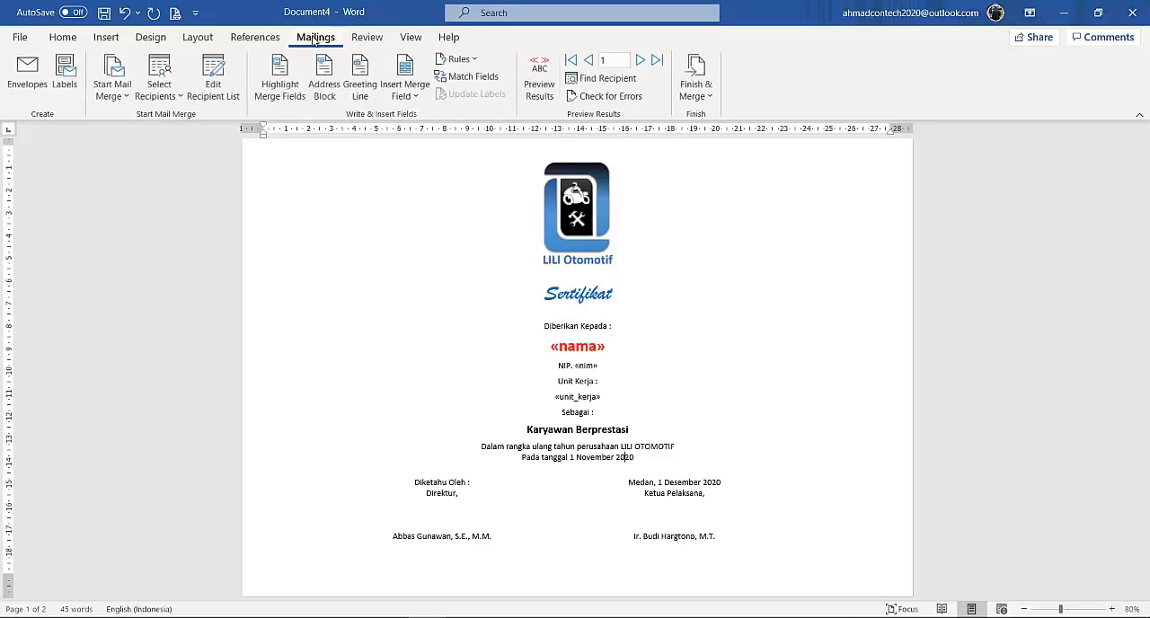
{"action": "left_click", "coordinate": [539, 88]}
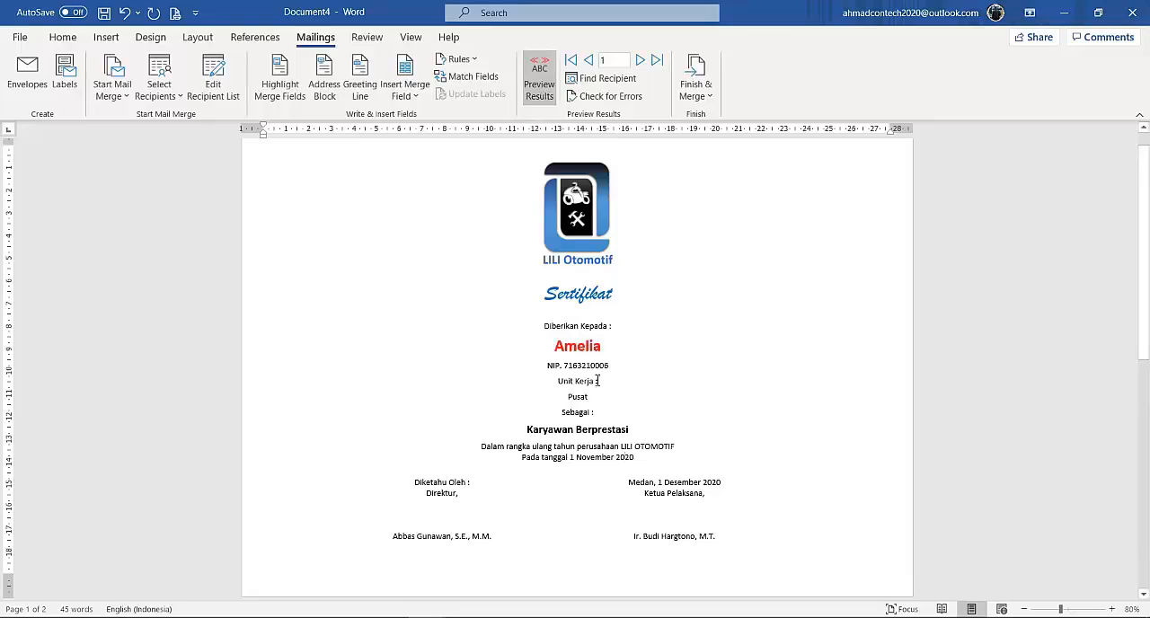
{"action": "left_click", "coordinate": [640, 59]}
{"action": "left_click", "coordinate": [641, 59]}
{"action": "left_click", "coordinate": [641, 59]}
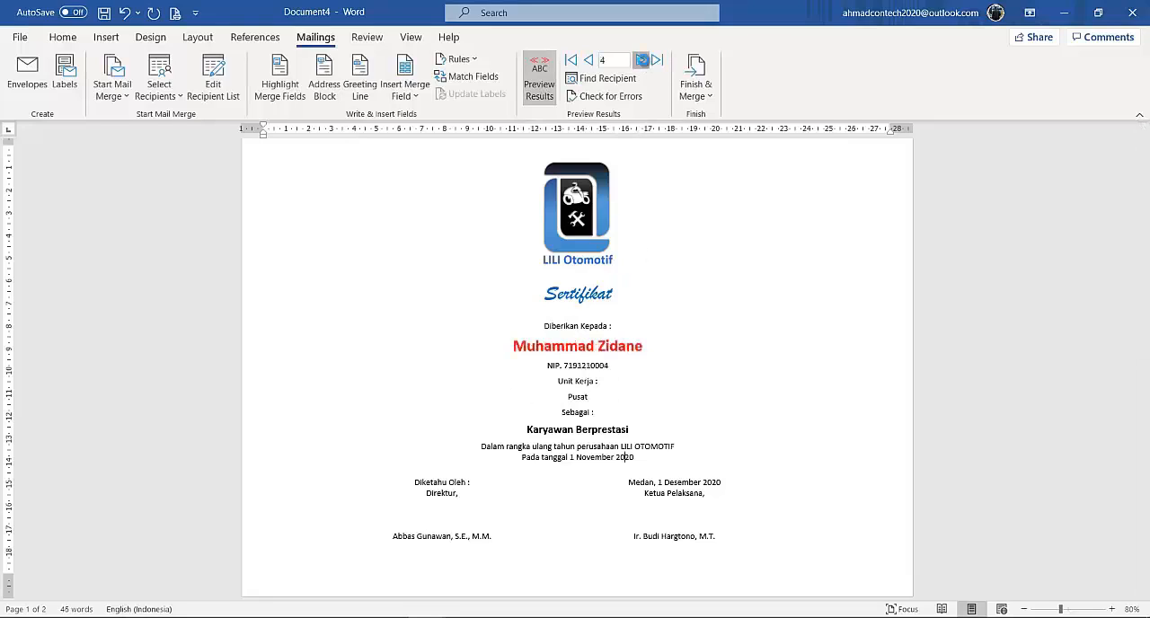
{"action": "left_click", "coordinate": [640, 59]}
{"action": "left_click", "coordinate": [640, 59]}
{"action": "left_click", "coordinate": [640, 60]}
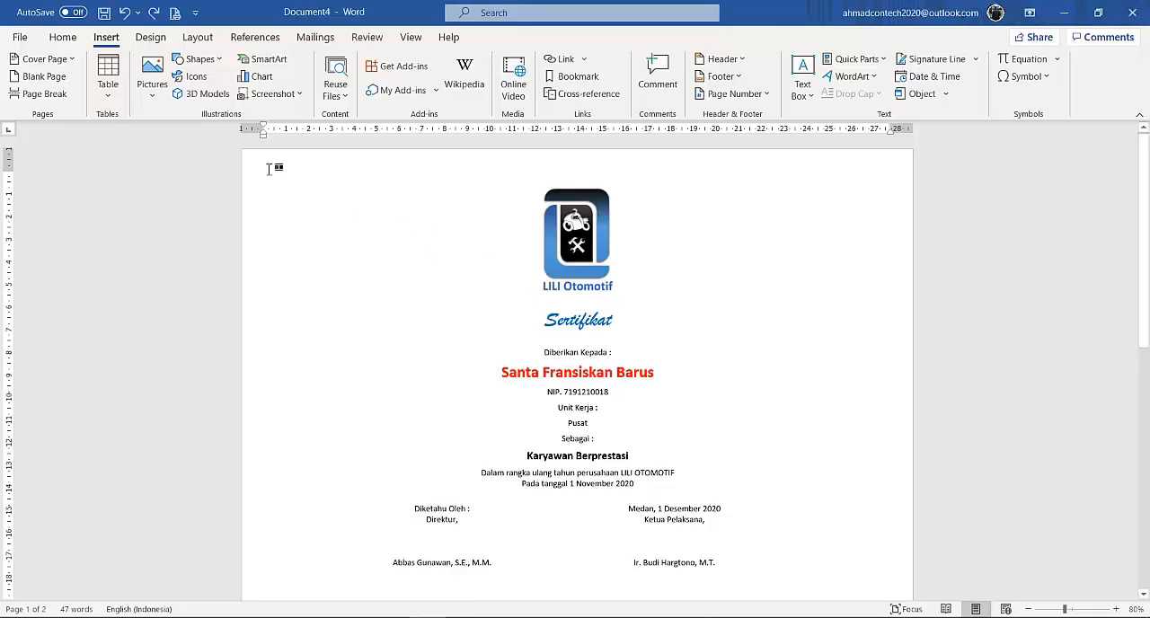
Insert the picture sertifikat_1 from the kombis_sertifikat folder on this device, ahead of the certificate content.
{"action": "left_click", "coordinate": [151, 90]}
{"action": "left_click", "coordinate": [167, 140]}
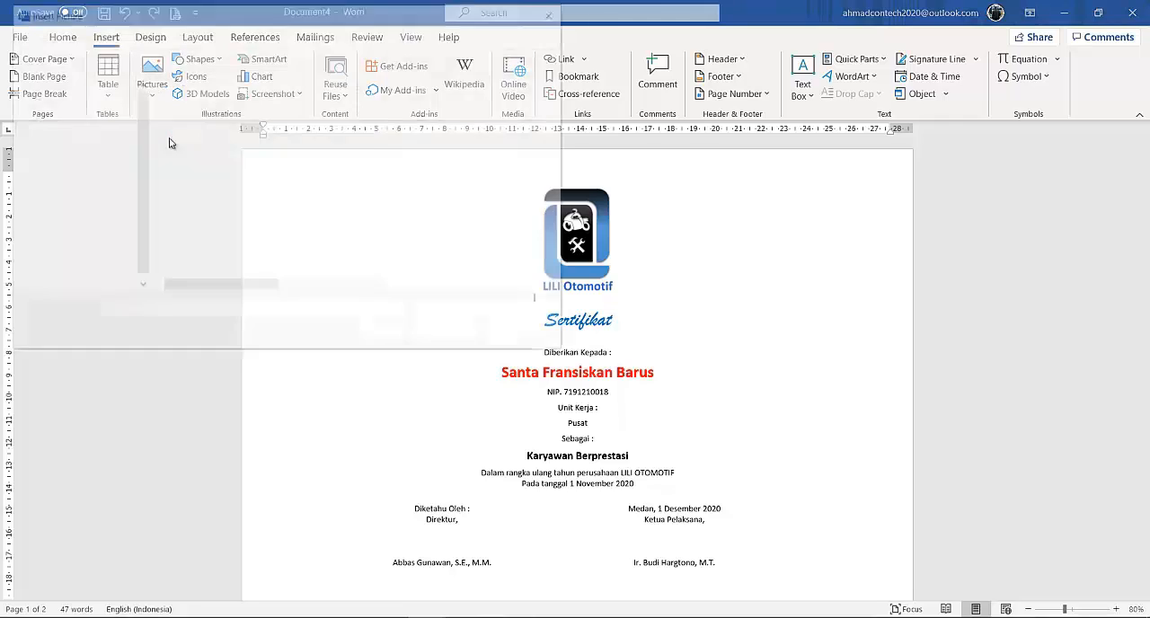
{"action": "double_click", "coordinate": [211, 192]}
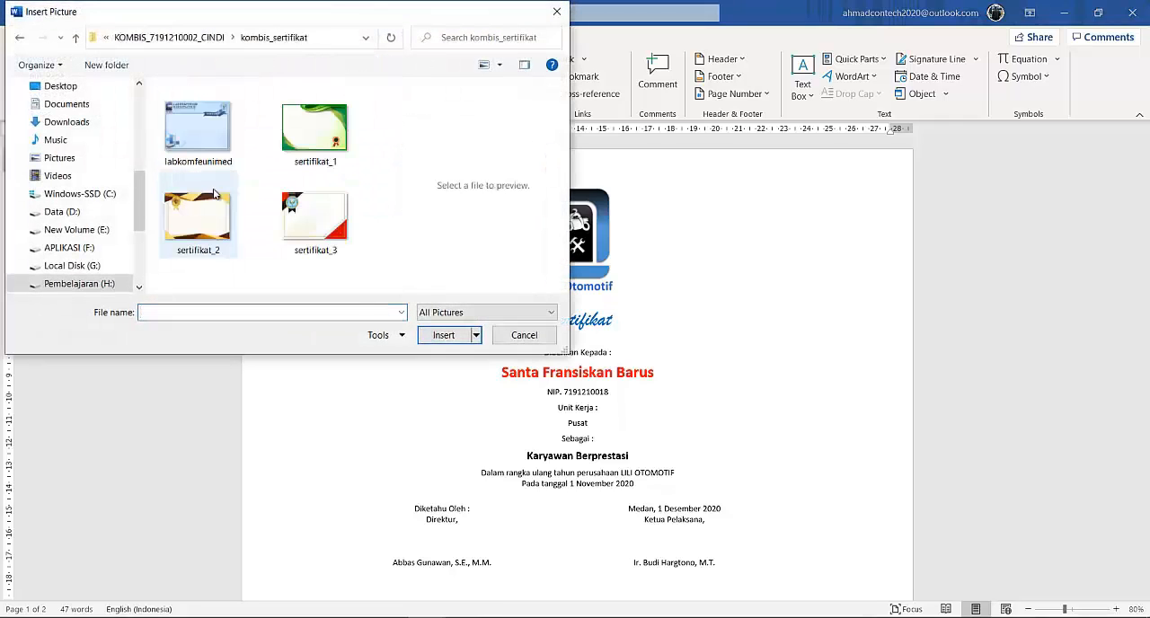
{"action": "left_click", "coordinate": [304, 135]}
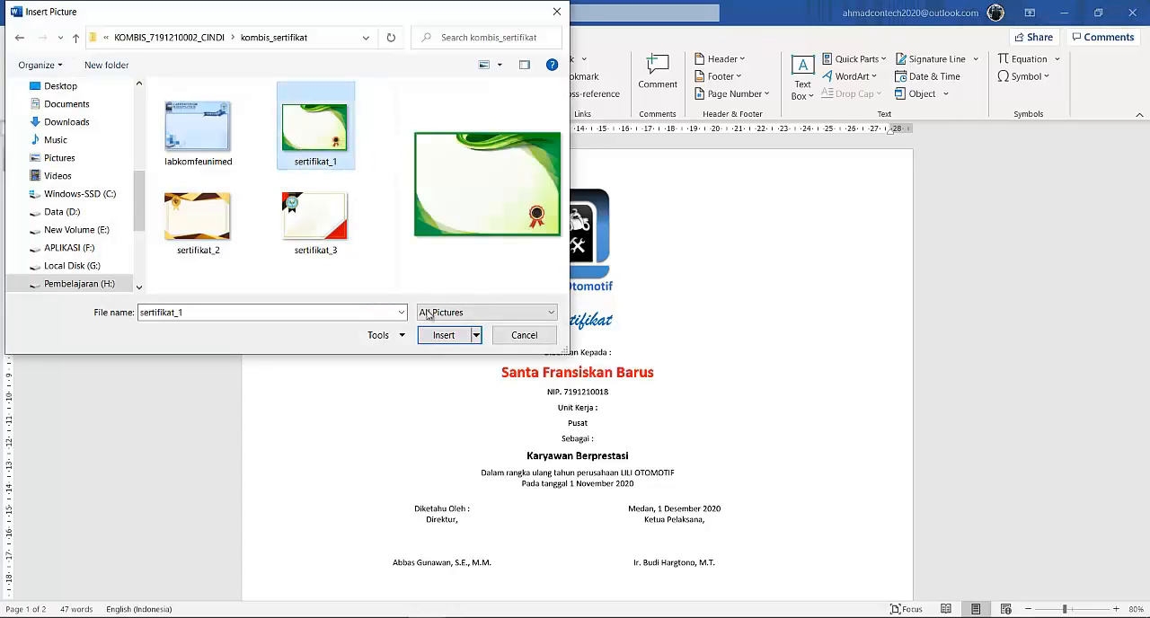
{"action": "left_click", "coordinate": [445, 336]}
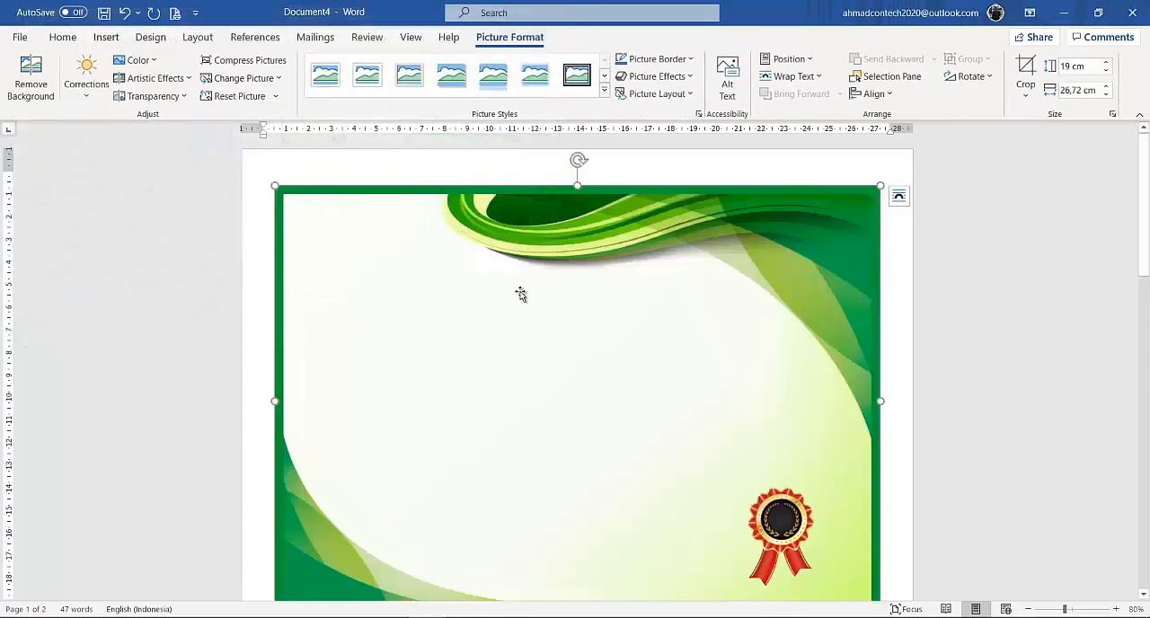
Examine how the inserted sertifikat_1 picture fits on its page and where the certificate content falls.
{"action": "scroll", "coordinate": [564, 303], "scroll_direction": "down", "scroll_amount": 10}
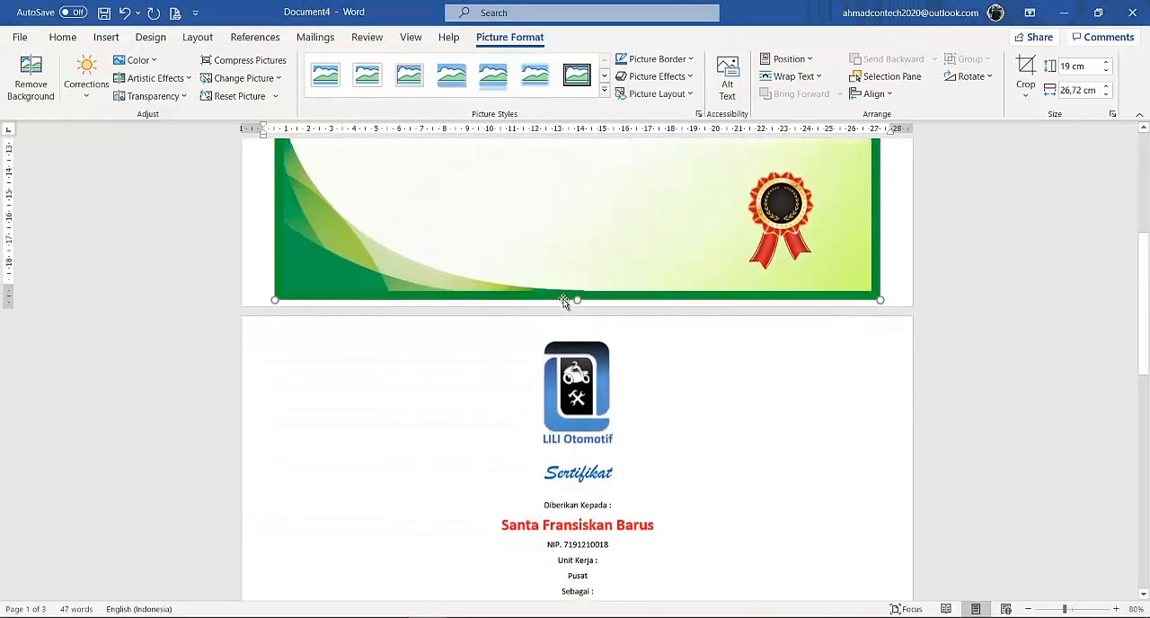
{"action": "scroll", "coordinate": [564, 303], "scroll_direction": "up", "scroll_amount": 6}
{"action": "scroll", "coordinate": [547, 303], "scroll_direction": "down", "scroll_amount": 2}
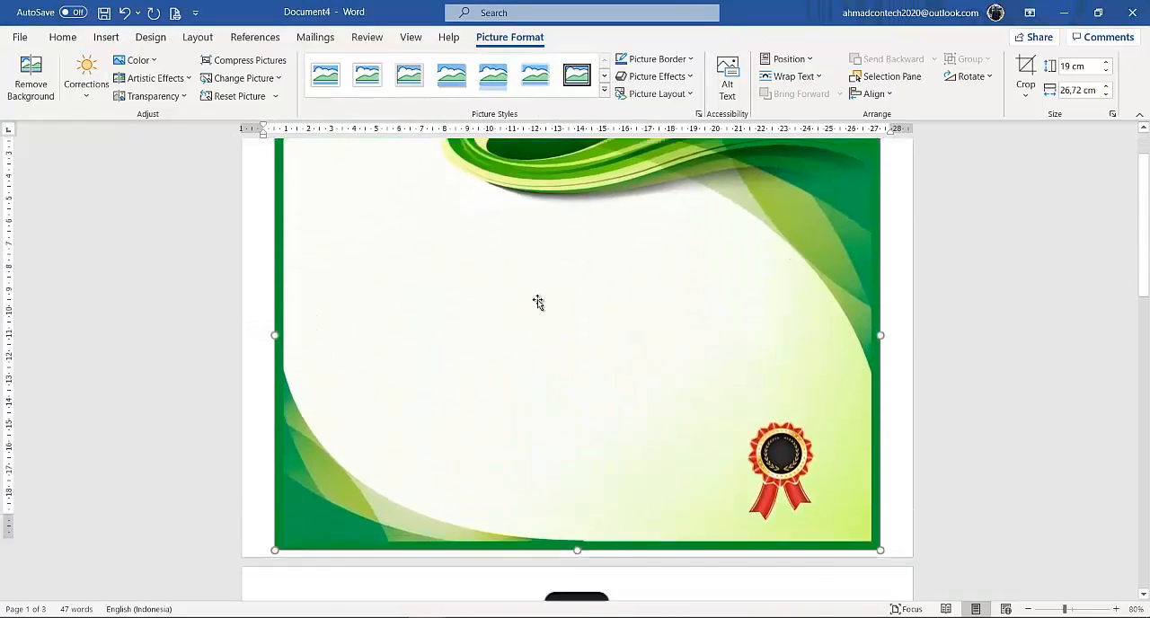
{"action": "scroll", "coordinate": [537, 302], "scroll_direction": "down", "scroll_amount": 1}
{"action": "scroll", "coordinate": [537, 302], "scroll_direction": "up", "scroll_amount": 1}
{"action": "scroll", "coordinate": [542, 300], "scroll_direction": "down", "scroll_amount": 4}
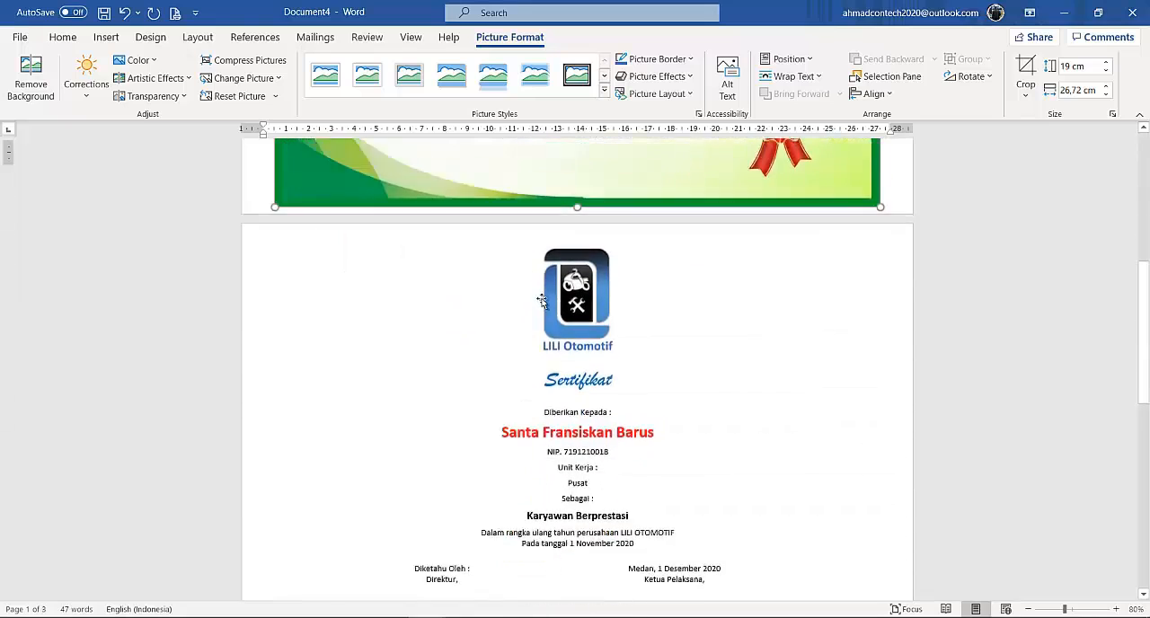
{"action": "scroll", "coordinate": [542, 301], "scroll_direction": "down", "scroll_amount": 5}
{"action": "scroll", "coordinate": [543, 305], "scroll_direction": "up", "scroll_amount": 4}
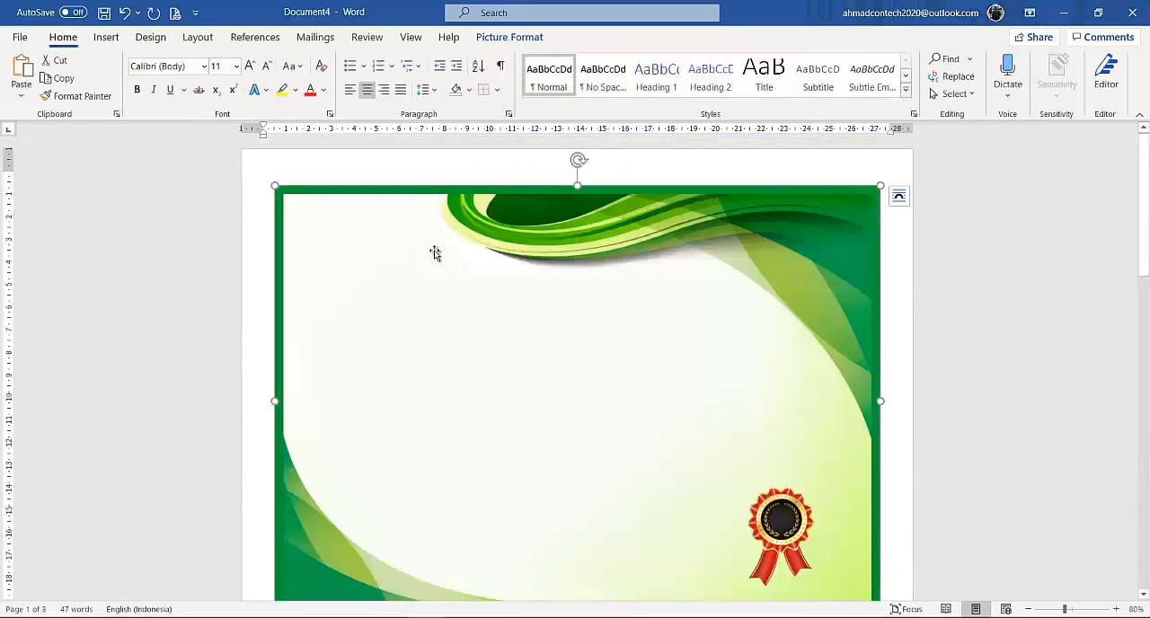
Set the spacing before the sertifikat_1 picture's paragraph to 0 pt.
{"action": "left_click", "coordinate": [207, 39]}
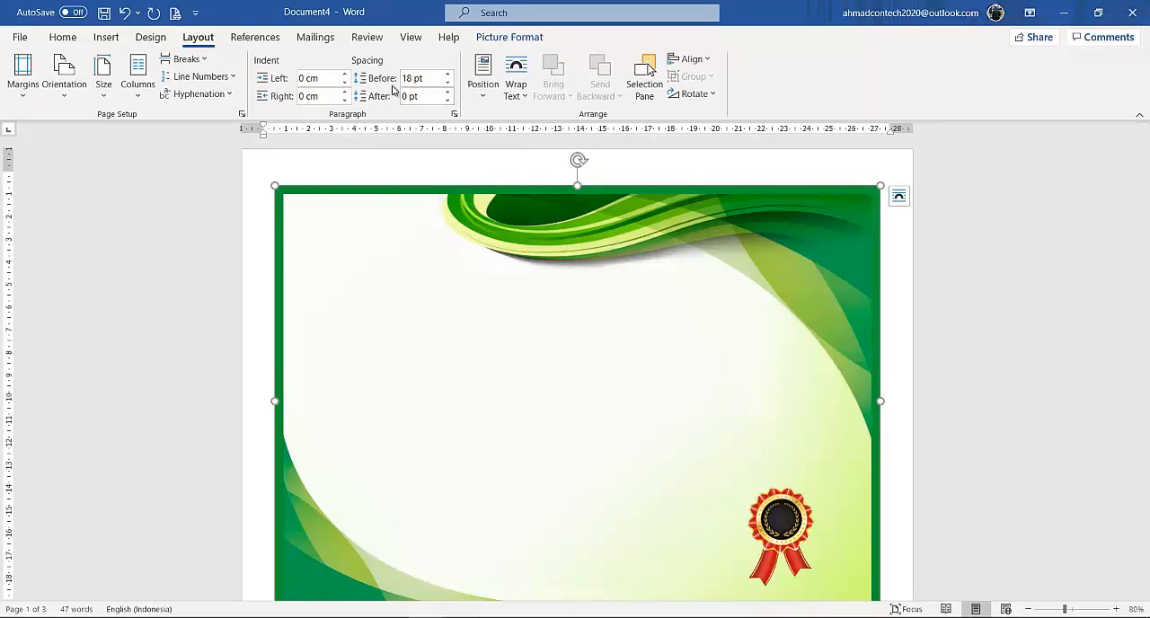
{"action": "left_click", "coordinate": [448, 84]}
{"action": "left_click", "coordinate": [448, 84]}
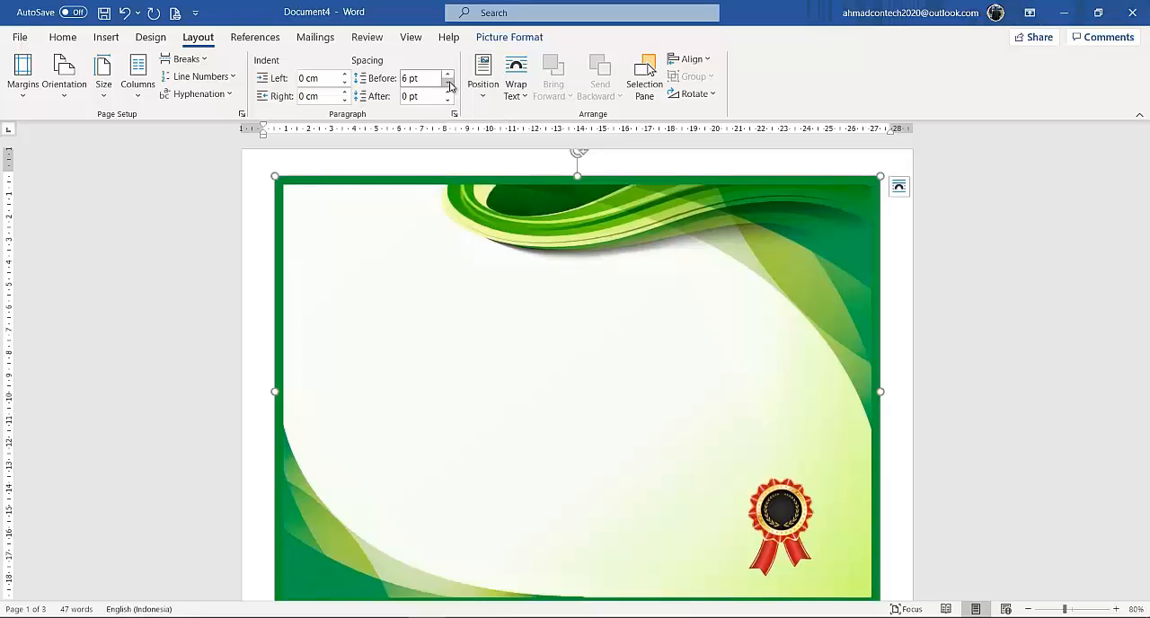
{"action": "left_click", "coordinate": [448, 83]}
{"action": "scroll", "coordinate": [509, 276], "scroll_direction": "down", "scroll_amount": 3}
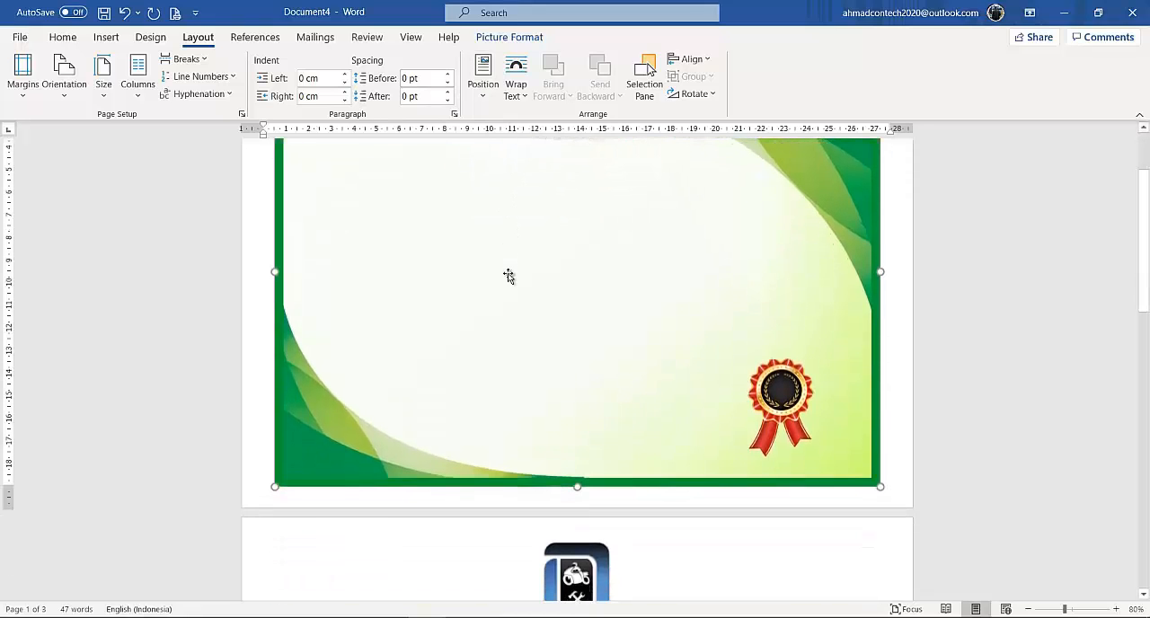
Shrink the sertifikat_1 picture slightly, keeping its proportions, to about 18.68 cm high and 26.27 cm wide.
{"action": "scroll", "coordinate": [509, 276], "scroll_direction": "up", "scroll_amount": 1}
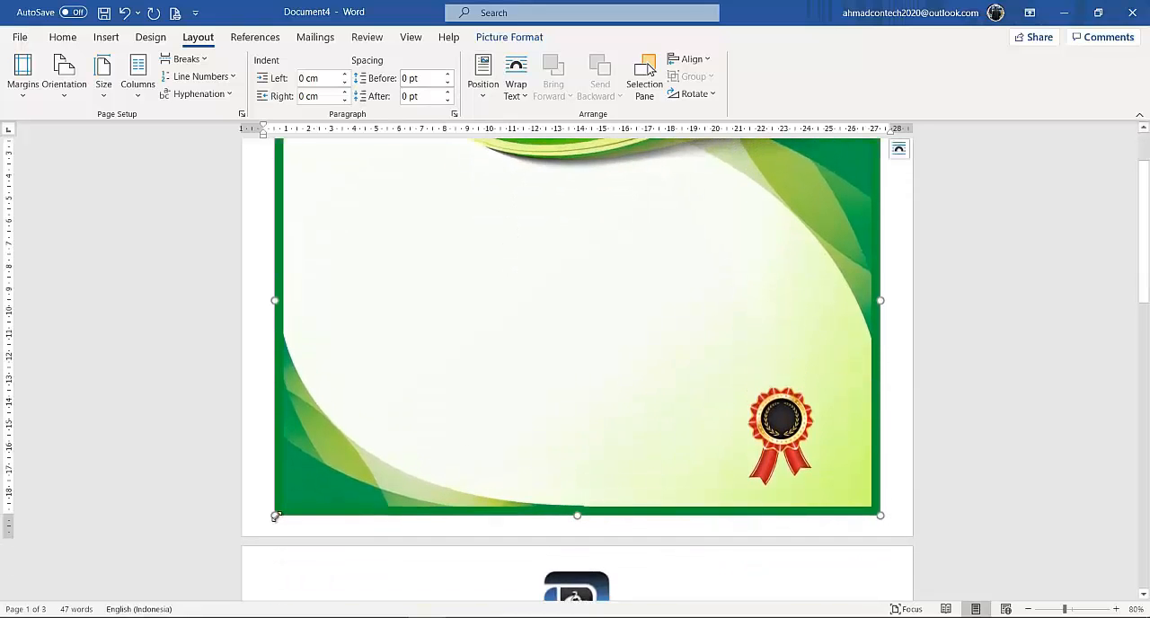
{"action": "left_click_drag", "start_coordinate": [274, 516], "coordinate": [290, 511]}
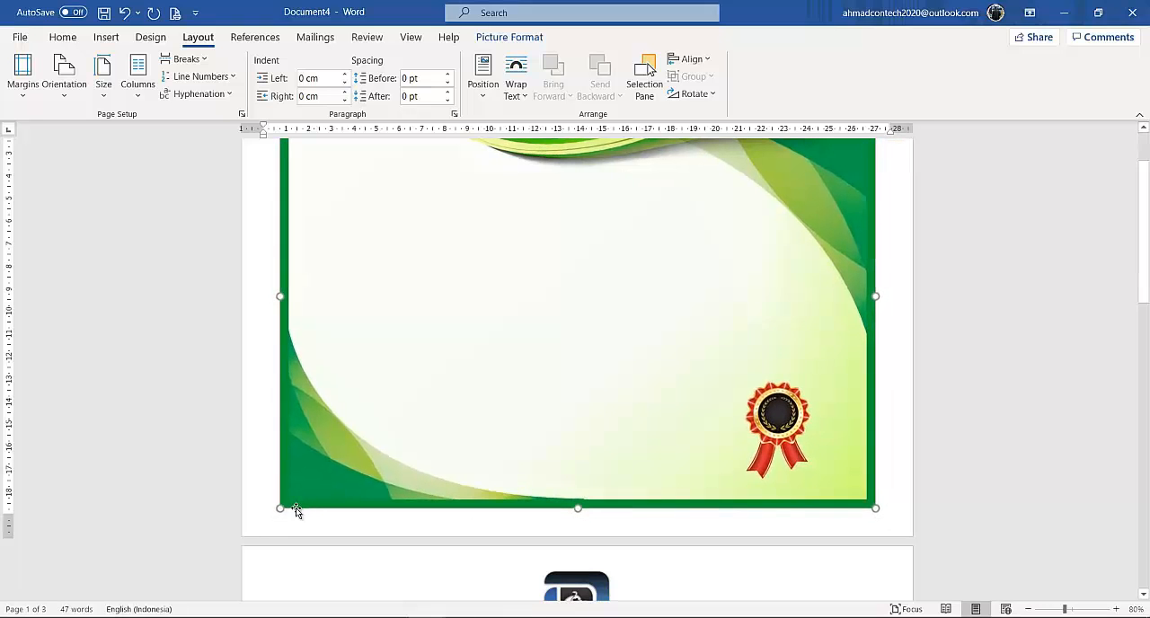
{"action": "scroll", "coordinate": [551, 387], "scroll_direction": "up", "scroll_amount": 3}
{"action": "left_click", "coordinate": [1040, 295]}
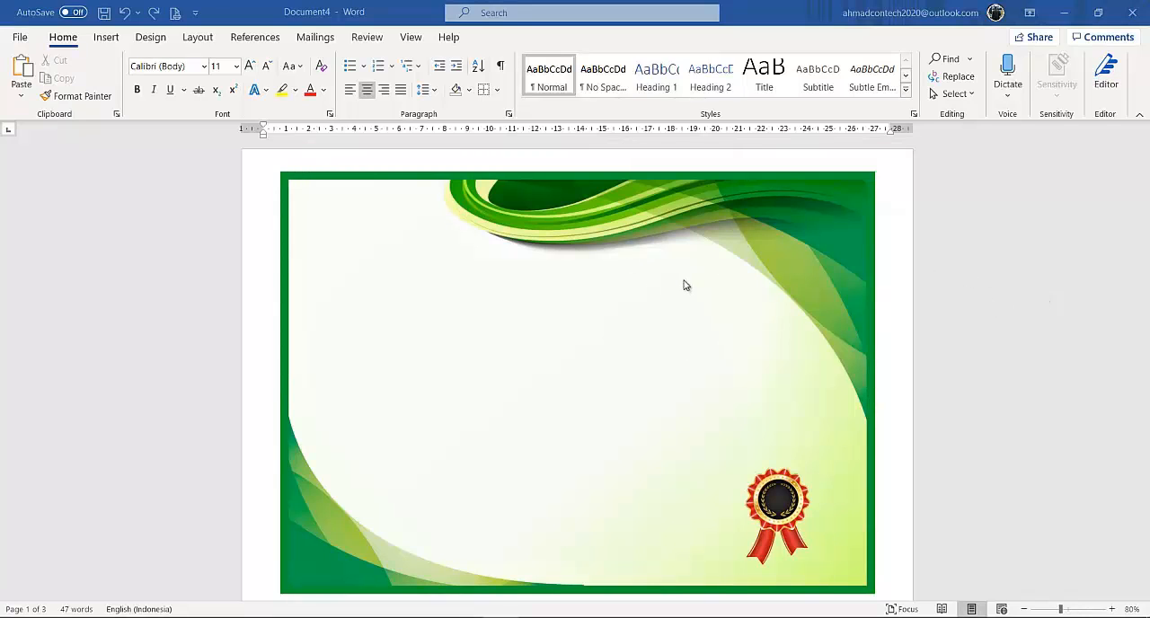
Set the text wrapping of the sertifikat_1 picture to Behind Text.
{"action": "scroll", "coordinate": [684, 285], "scroll_direction": "down", "scroll_amount": 15}
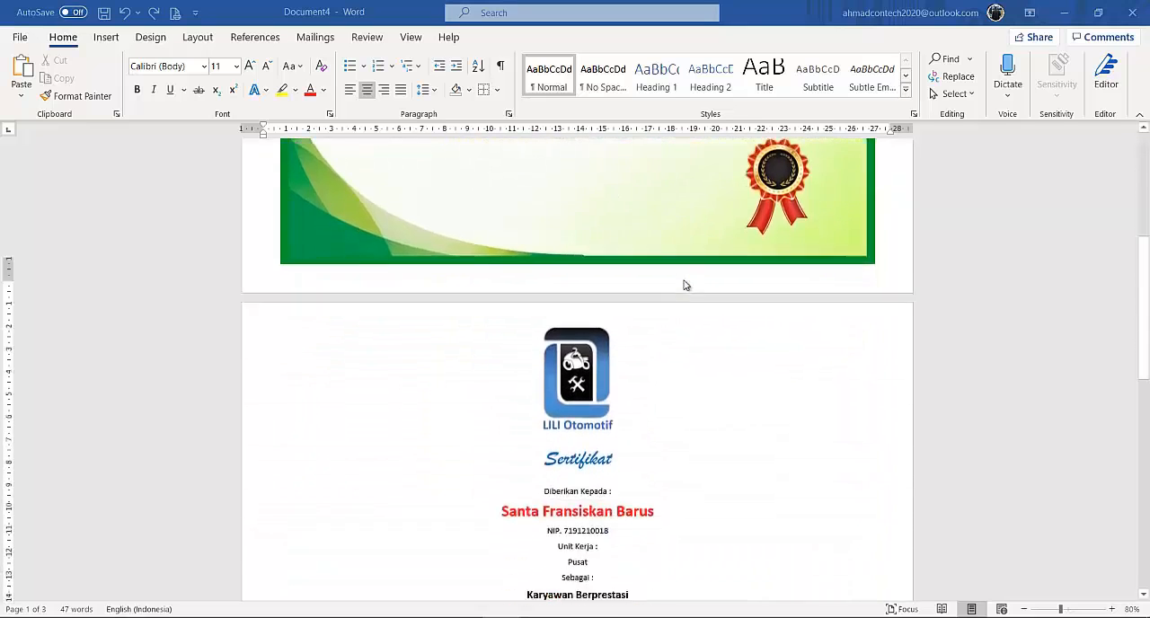
{"action": "scroll", "coordinate": [683, 285], "scroll_direction": "down", "scroll_amount": 1}
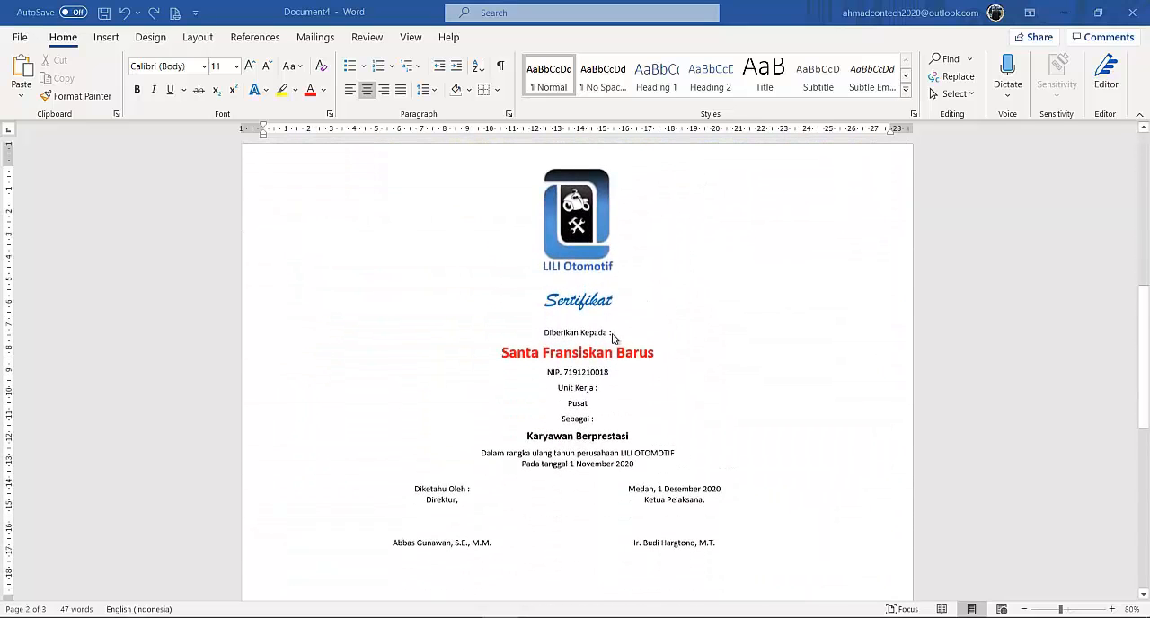
{"action": "scroll", "coordinate": [675, 341], "scroll_direction": "up", "scroll_amount": 12}
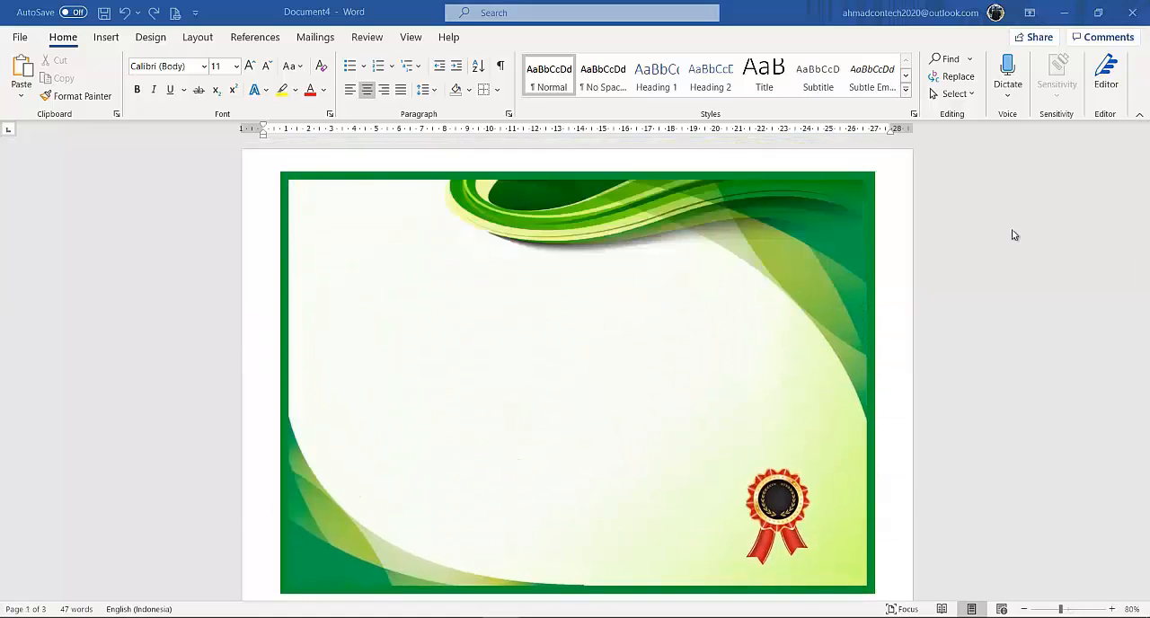
{"action": "left_click", "coordinate": [630, 314]}
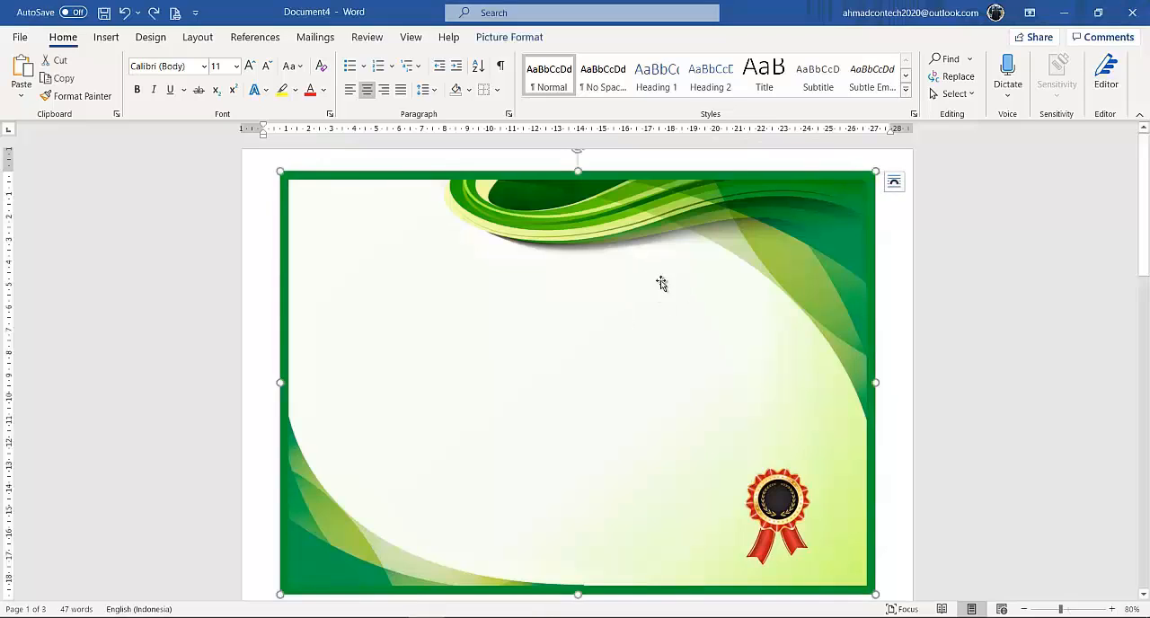
{"action": "left_click", "coordinate": [506, 38]}
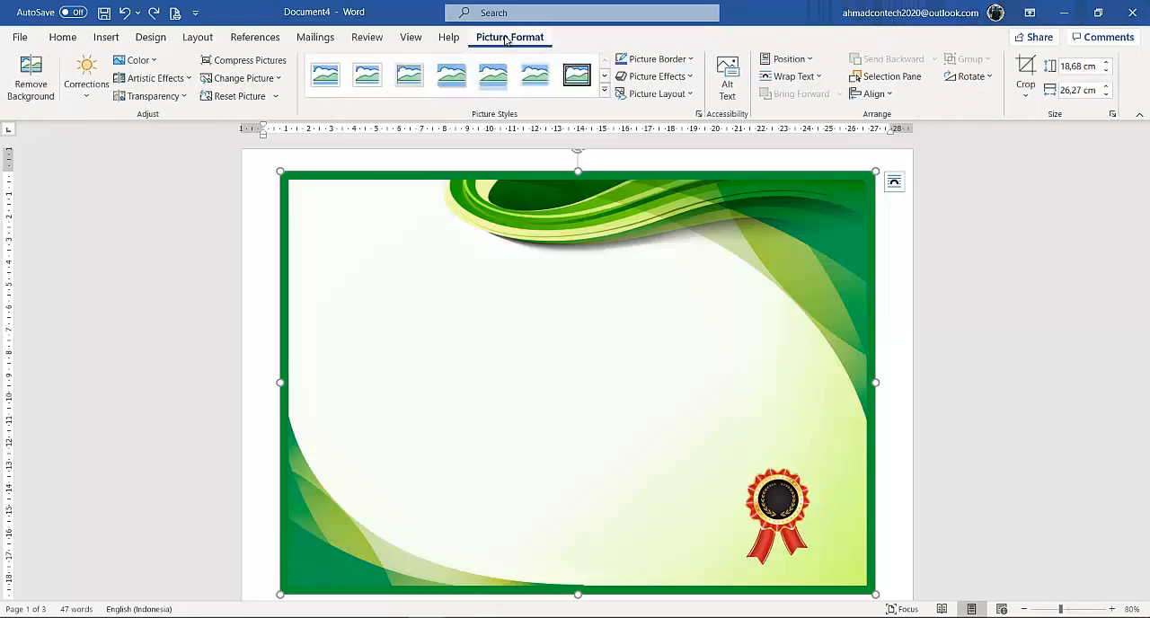
{"action": "left_click", "coordinate": [820, 77]}
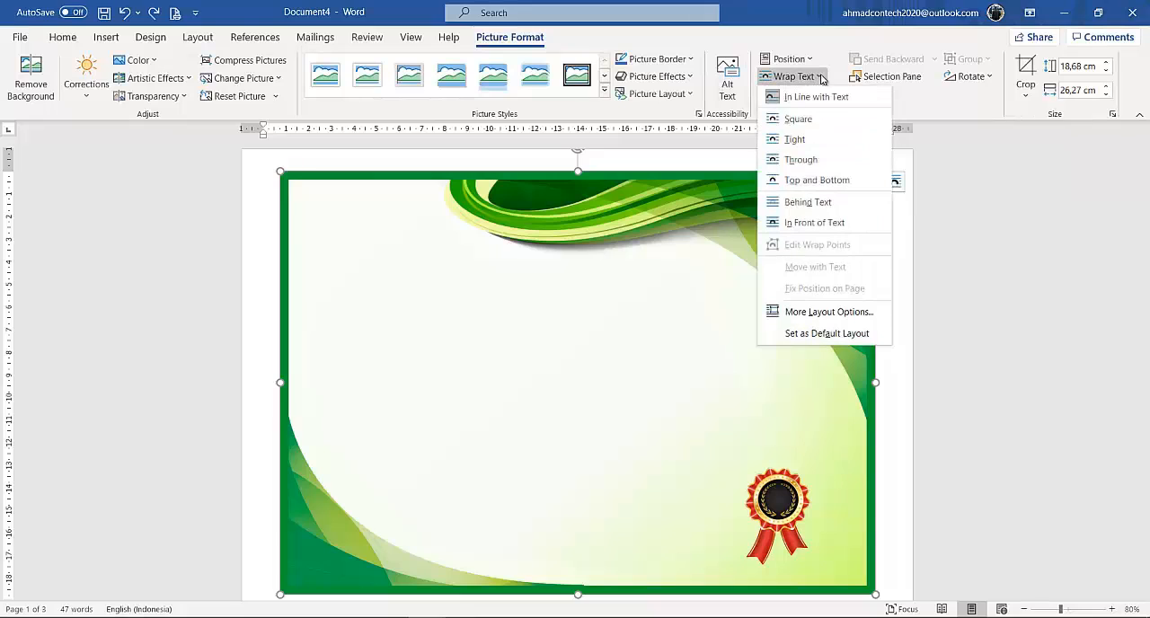
{"action": "left_click", "coordinate": [802, 202]}
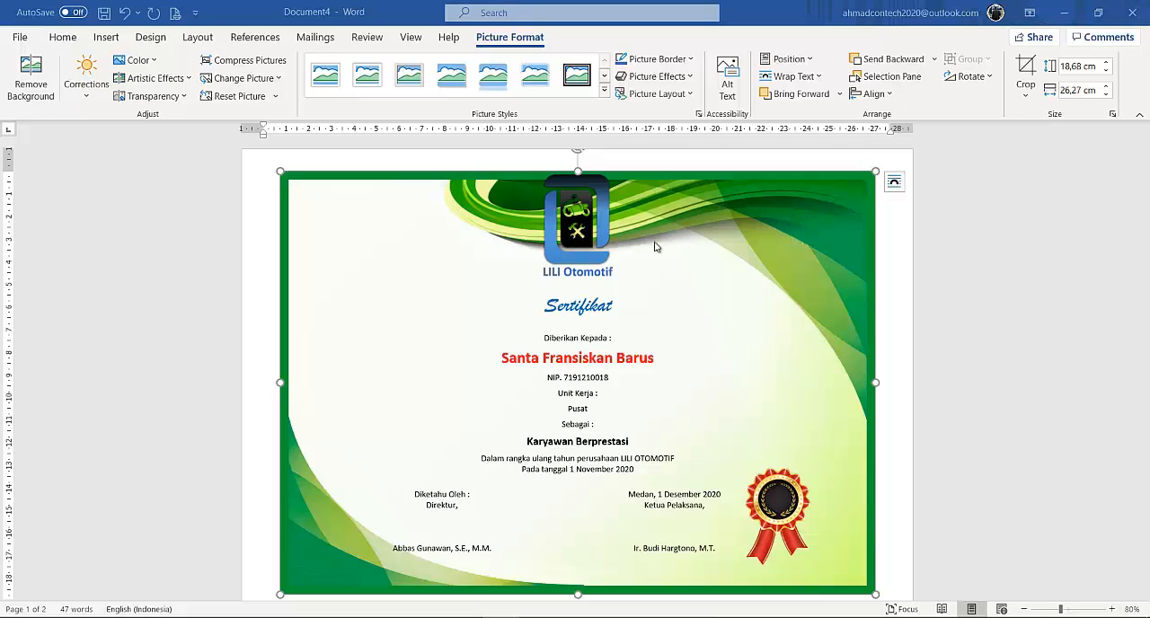
Set the LILI Otomotif logo's text wrapping to Behind Text and move the logo to the upper-left corner inside the certificate border.
{"action": "left_click", "coordinate": [613, 235]}
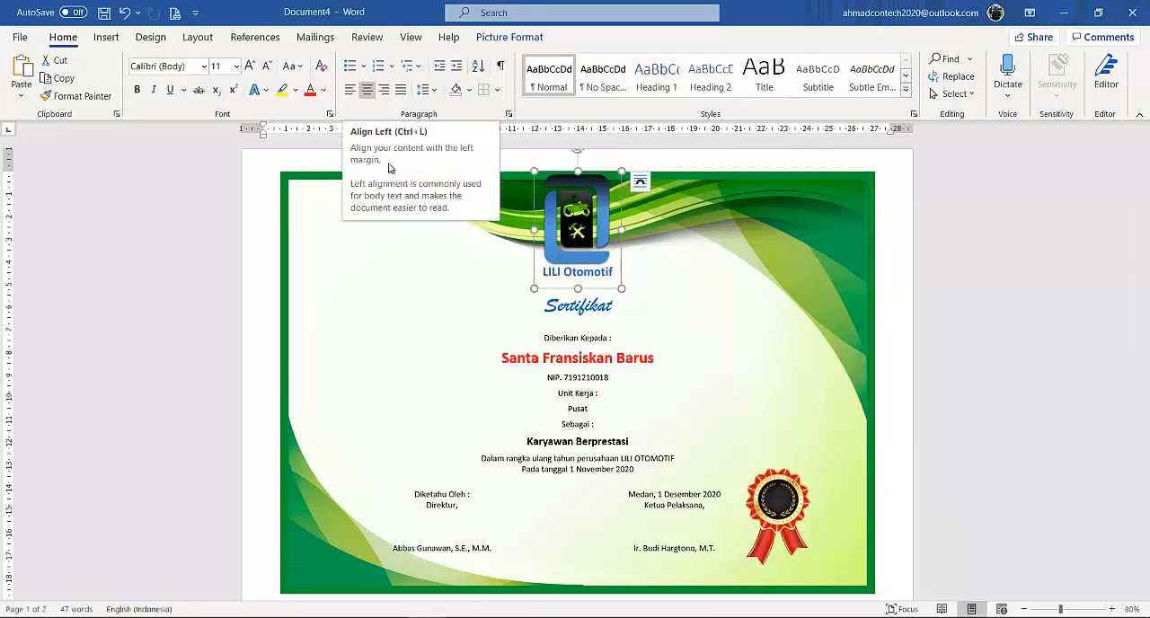
{"action": "left_click", "coordinate": [350, 92]}
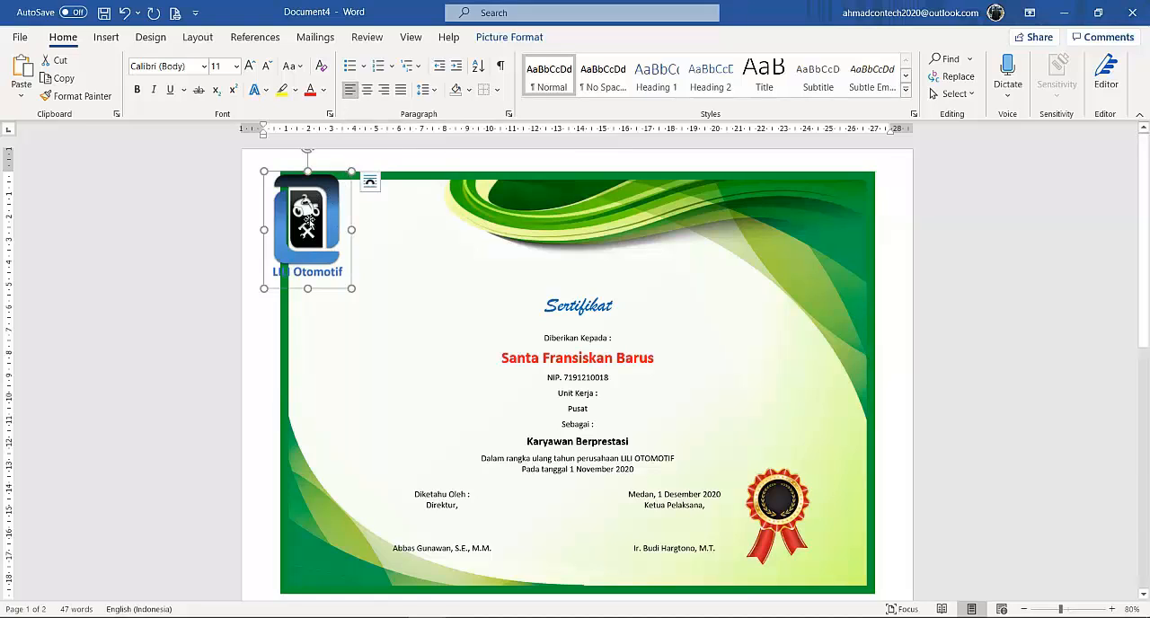
{"action": "left_click", "coordinate": [505, 38]}
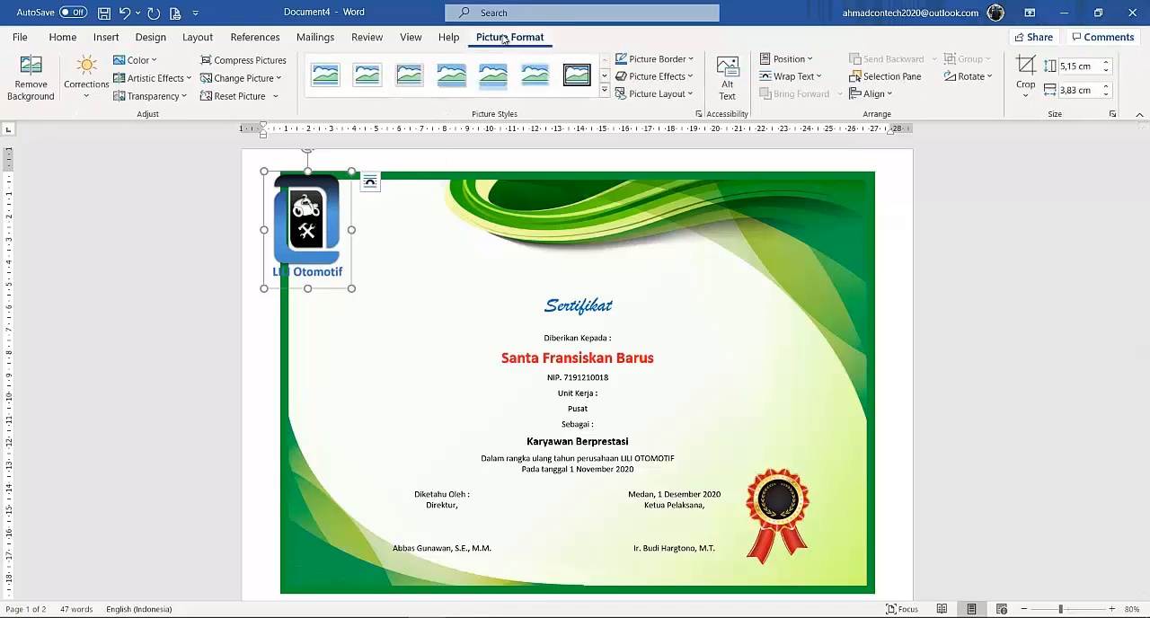
{"action": "left_click", "coordinate": [816, 77]}
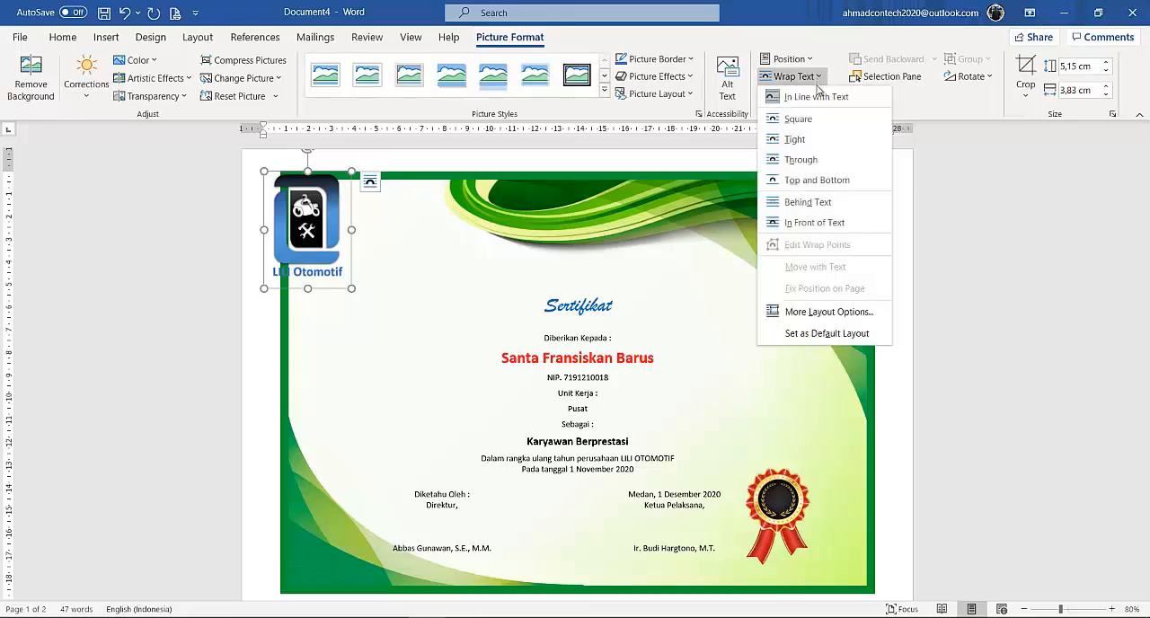
{"action": "left_click", "coordinate": [787, 204]}
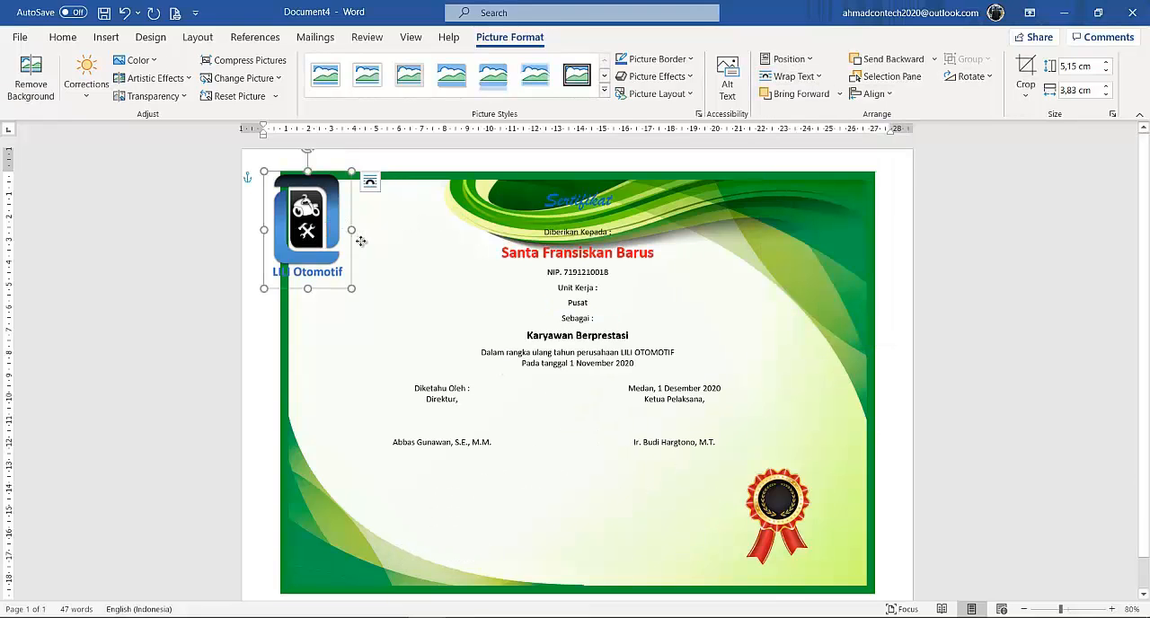
{"action": "left_click_drag", "start_coordinate": [352, 239], "coordinate": [395, 254]}
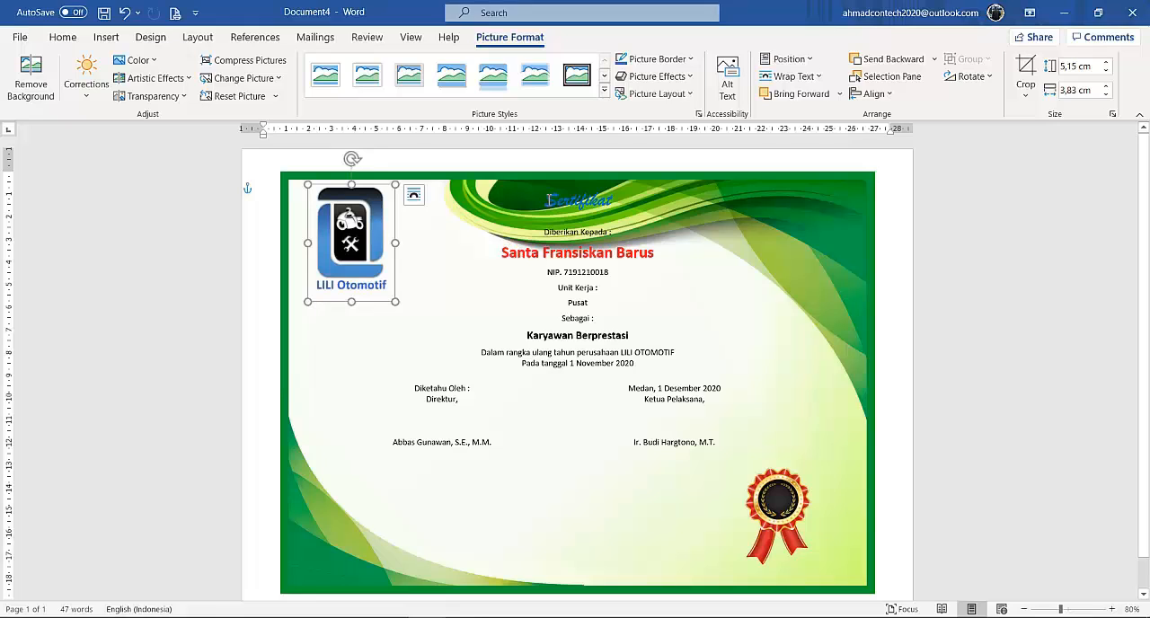
Set the spacing before the Sertifikat heading to 102 pt.
{"action": "left_click", "coordinate": [548, 199]}
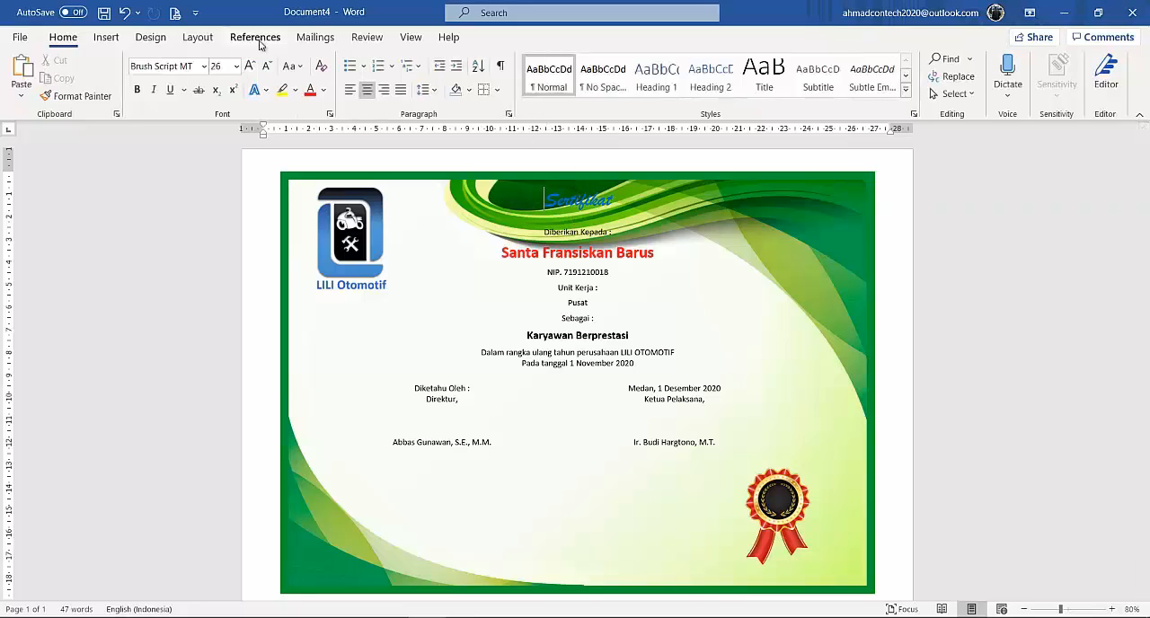
{"action": "left_click", "coordinate": [199, 38]}
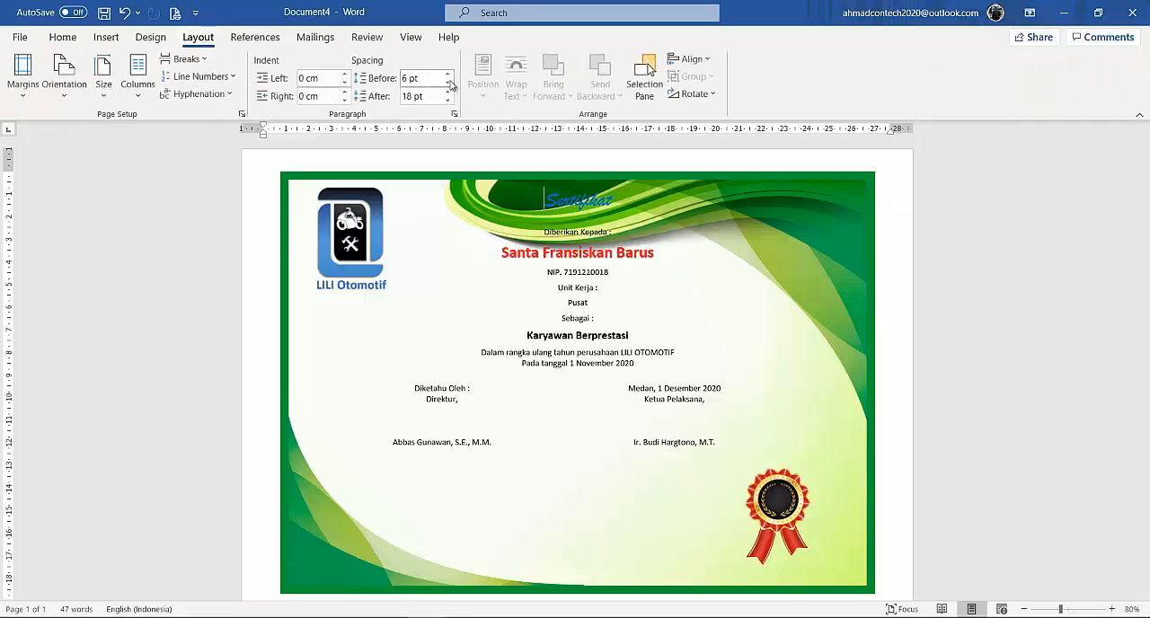
{"action": "left_click", "coordinate": [447, 74]}
{"action": "left_click", "coordinate": [447, 75]}
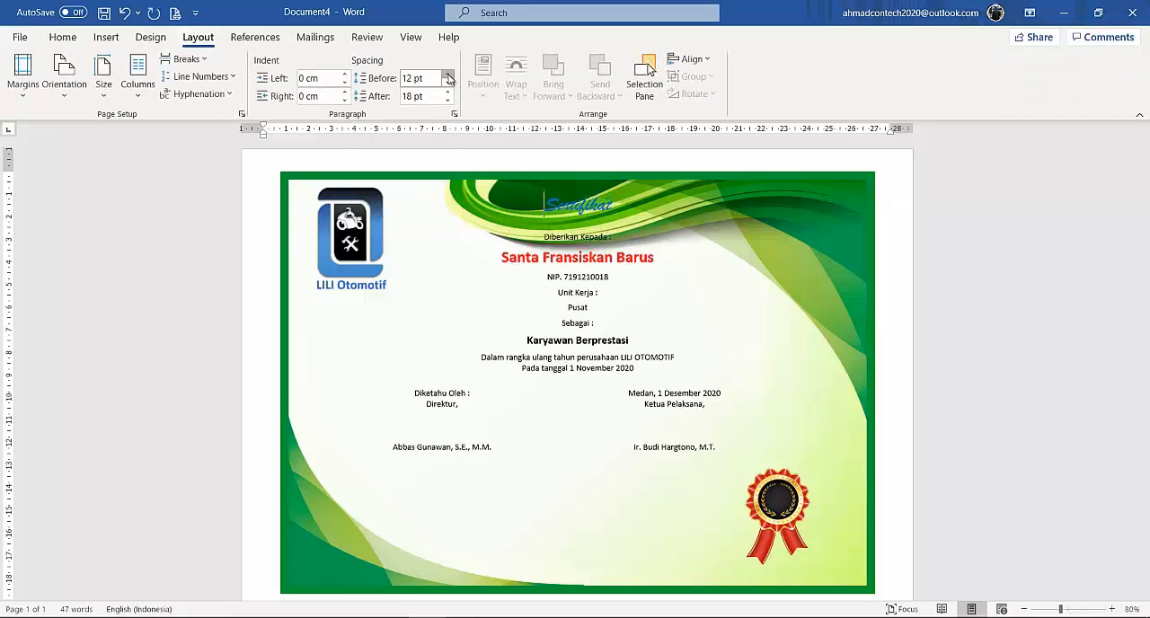
{"action": "left_click", "coordinate": [447, 74]}
{"action": "left_click", "coordinate": [447, 74]}
{"action": "left_click", "coordinate": [448, 74]}
{"action": "left_click", "coordinate": [447, 75]}
{"action": "left_click", "coordinate": [447, 75]}
{"action": "left_click", "coordinate": [447, 75]}
{"action": "left_click", "coordinate": [448, 76]}
{"action": "left_click", "coordinate": [447, 75]}
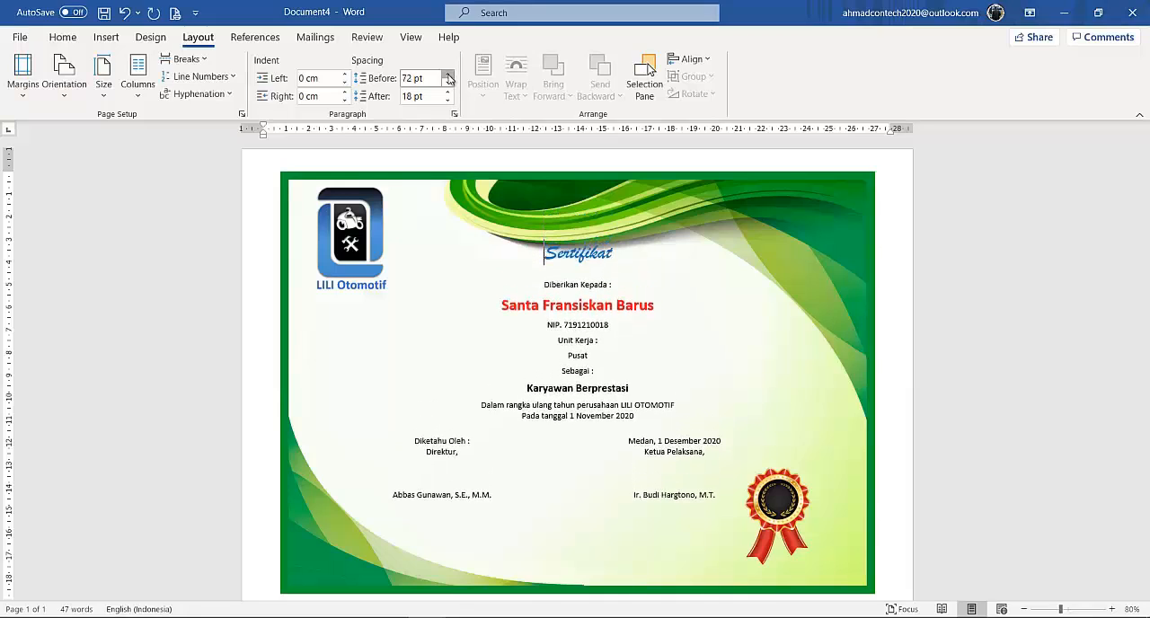
{"action": "left_click", "coordinate": [447, 76]}
{"action": "left_click", "coordinate": [447, 75]}
{"action": "left_click", "coordinate": [447, 76]}
{"action": "left_click", "coordinate": [448, 76]}
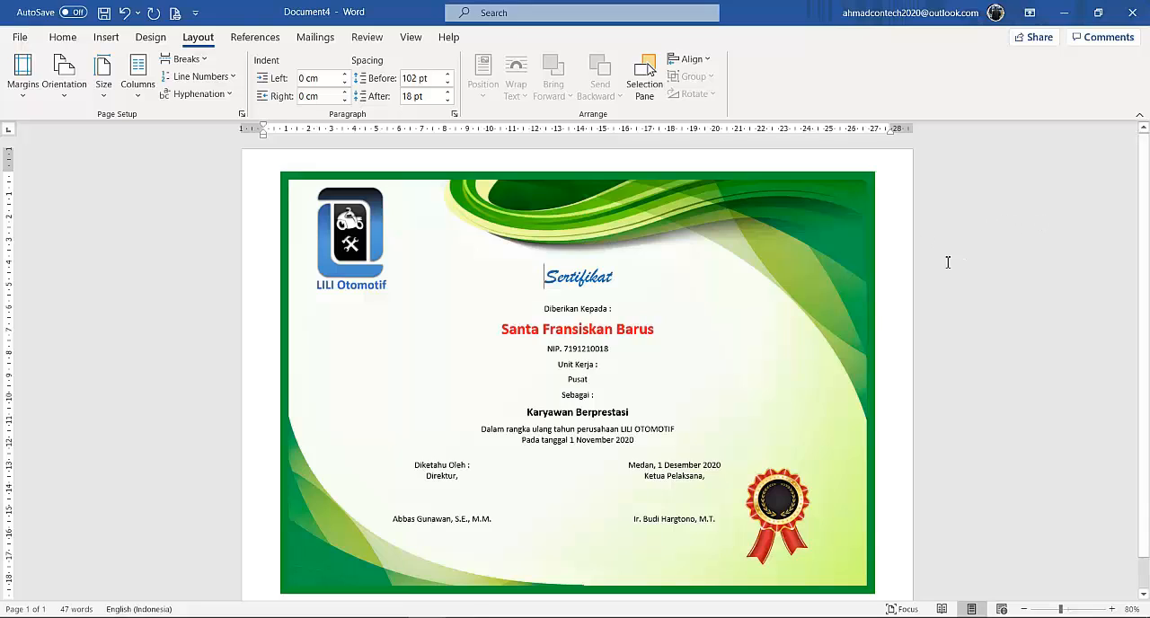
{"action": "key", "text": "End"}
Recolor the sertifikat_1 background picture in shades of blue.
{"action": "left_click", "coordinate": [866, 232]}
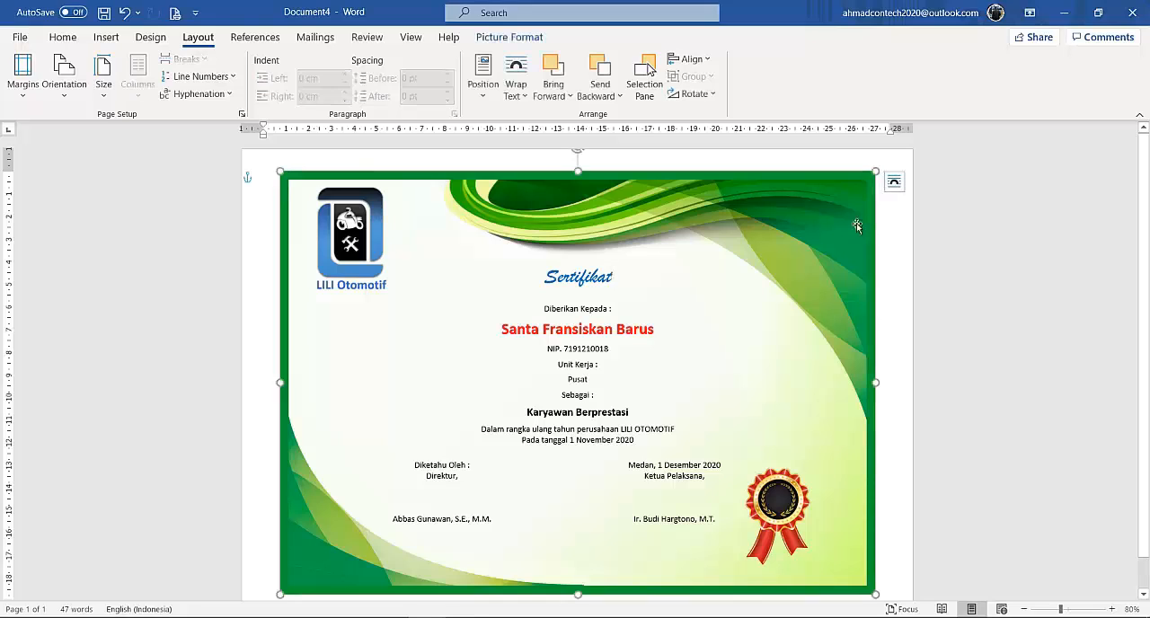
{"action": "left_click", "coordinate": [512, 37]}
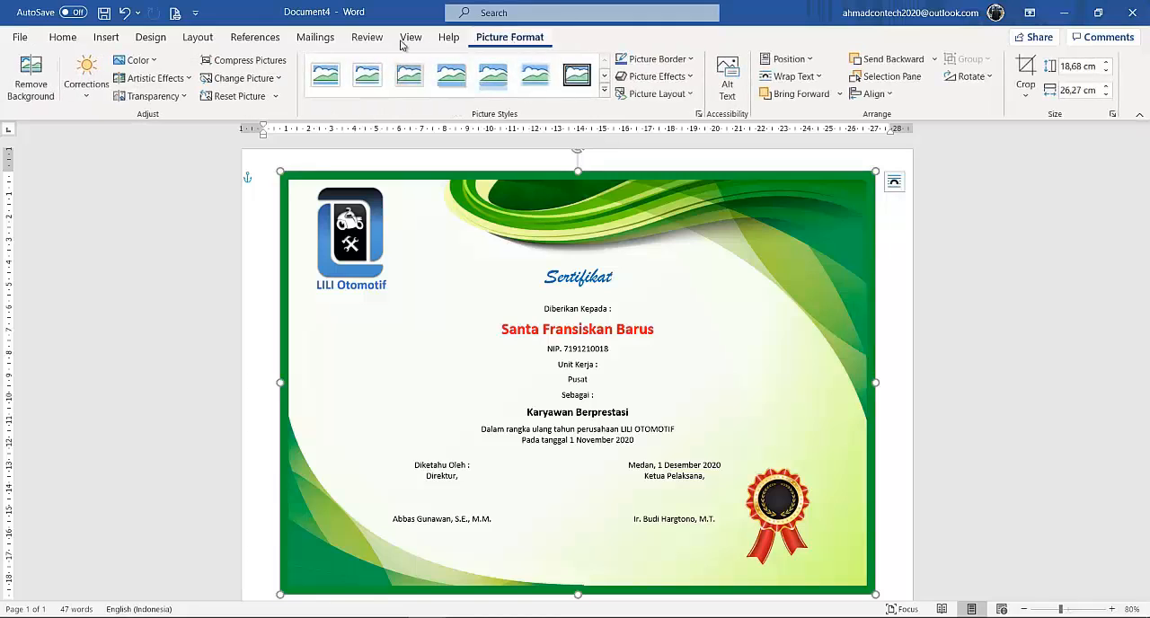
{"action": "left_click", "coordinate": [157, 61]}
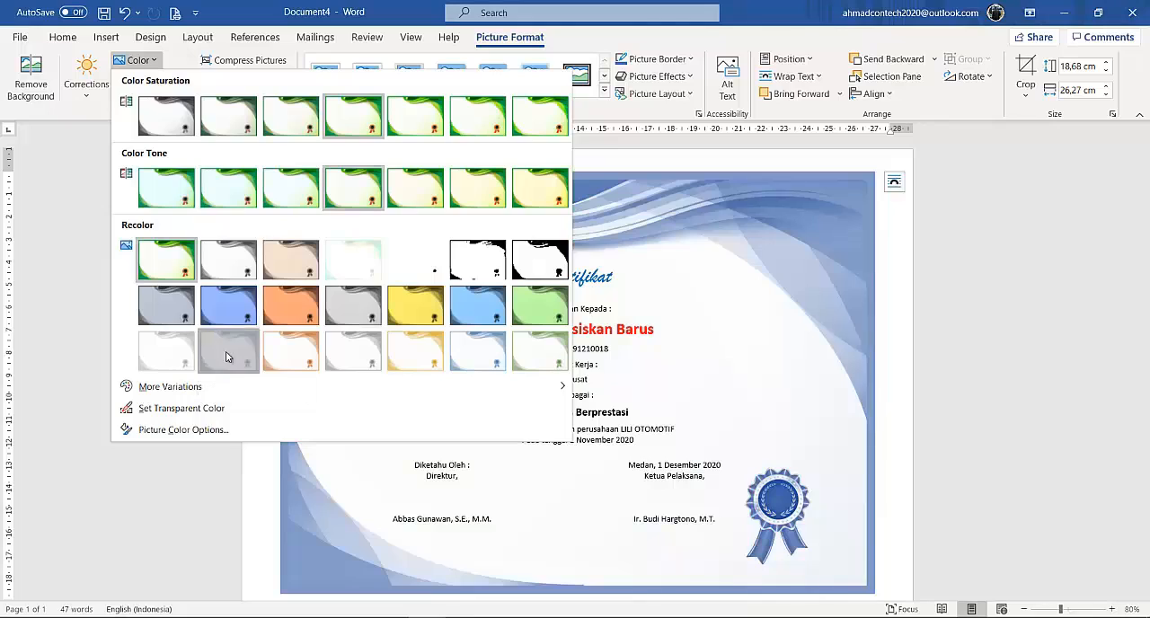
{"action": "left_click", "coordinate": [225, 351]}
{"action": "left_click", "coordinate": [898, 308]}
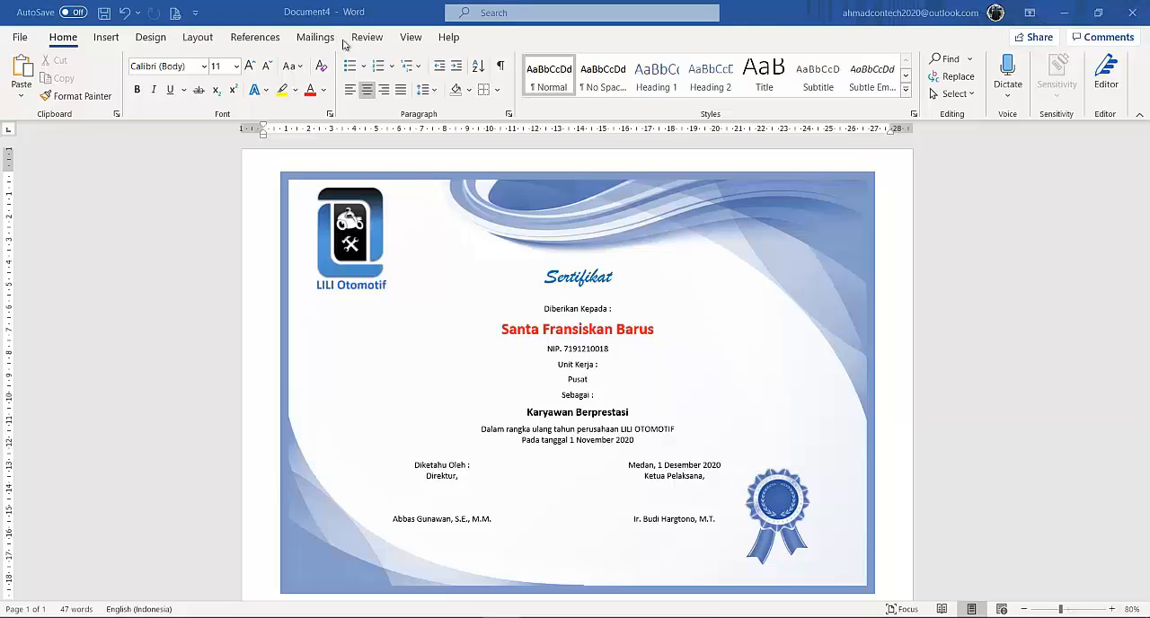
Browse the mail merge preview through the next employee records on the finished certificate.
{"action": "left_click", "coordinate": [316, 37]}
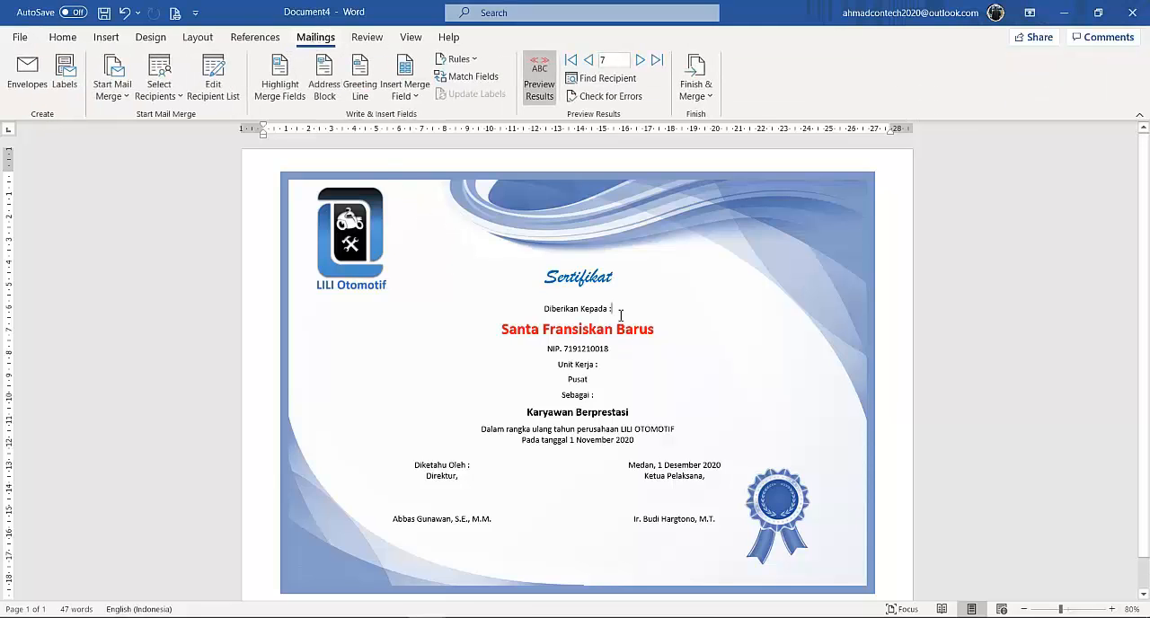
{"action": "left_click", "coordinate": [639, 60]}
{"action": "left_click", "coordinate": [640, 60]}
{"action": "left_click", "coordinate": [640, 60]}
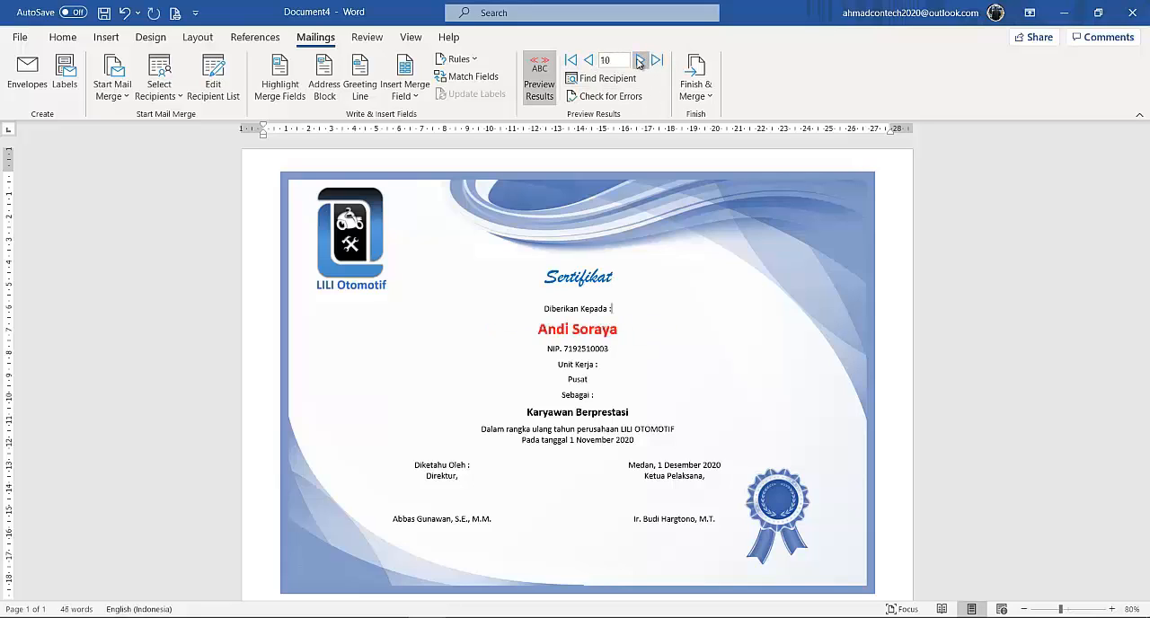
{"action": "left_click", "coordinate": [640, 59]}
{"action": "left_click", "coordinate": [639, 60]}
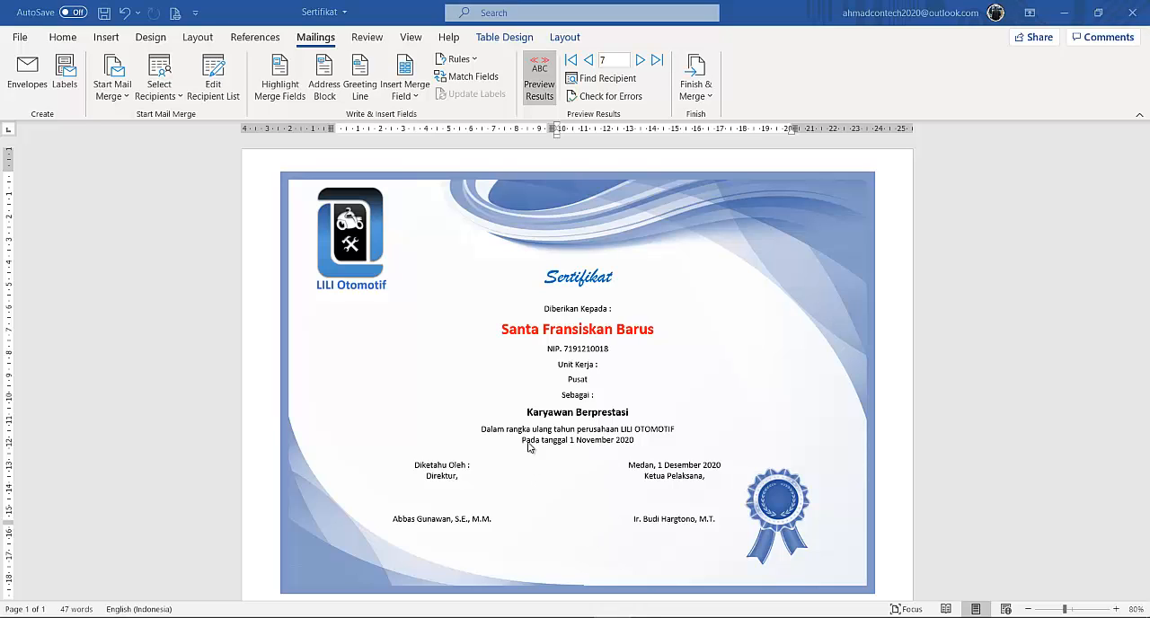
Save the certificate in the kombis_word folder as Sertifikat_lili with the Word 97-2003 Document file type.
{"action": "left_click", "coordinate": [20, 39]}
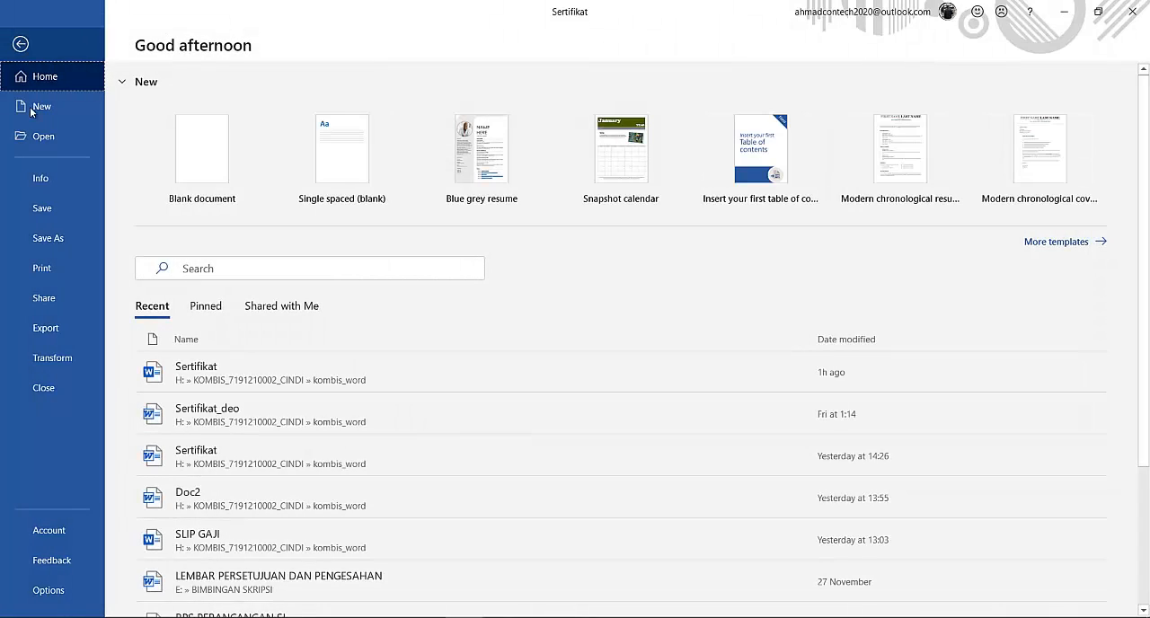
{"action": "left_click", "coordinate": [46, 237]}
{"action": "left_click", "coordinate": [183, 304]}
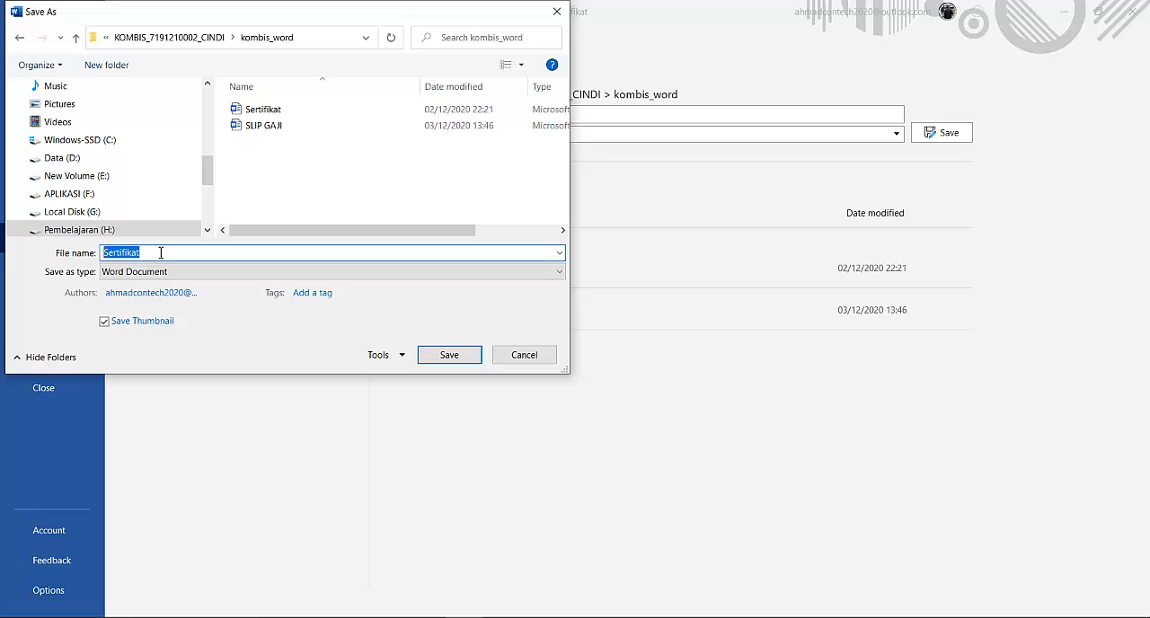
{"action": "left_click", "coordinate": [164, 254]}
{"action": "type", "text": "_"}
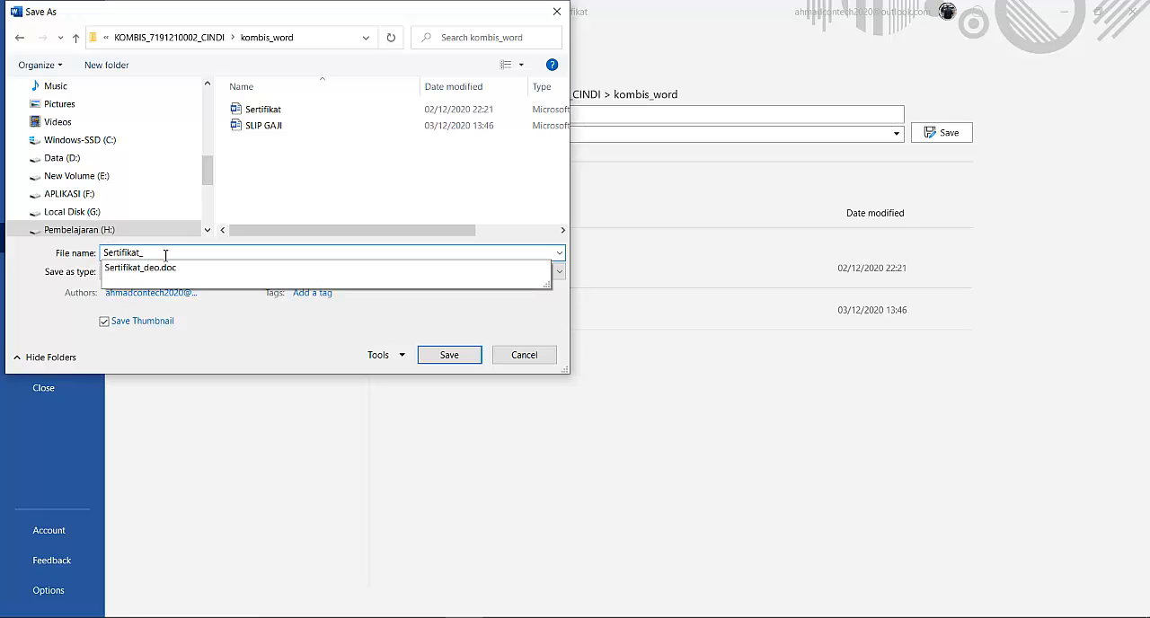
{"action": "type", "text": "lili"}
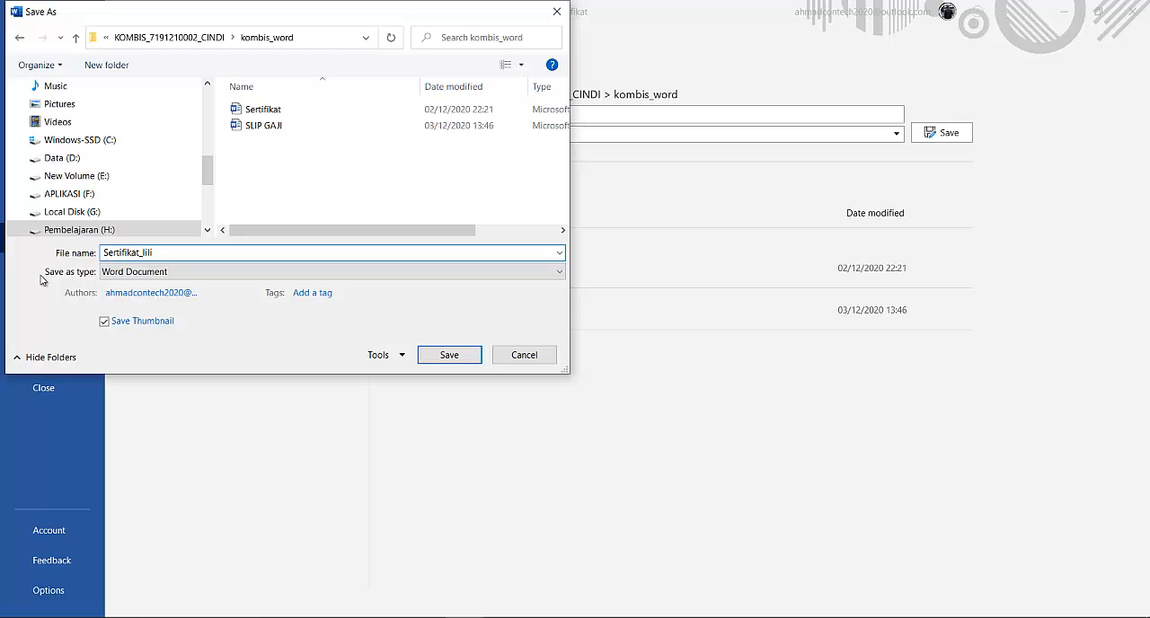
{"action": "left_click", "coordinate": [546, 273]}
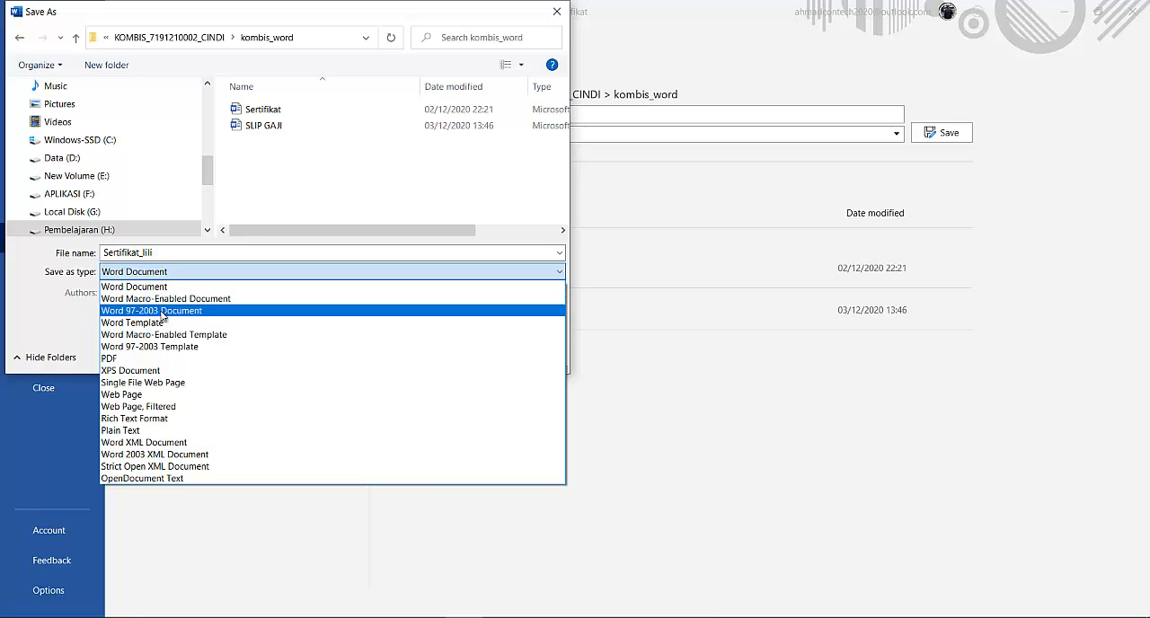
{"action": "left_click", "coordinate": [164, 315]}
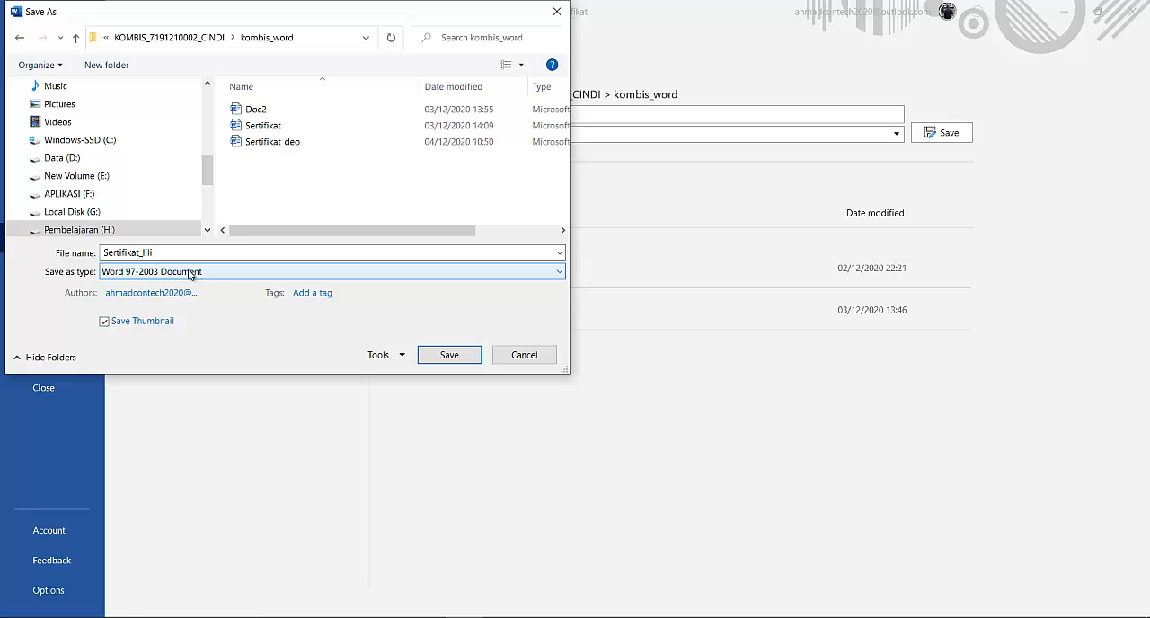
{"action": "left_click", "coordinate": [442, 355]}
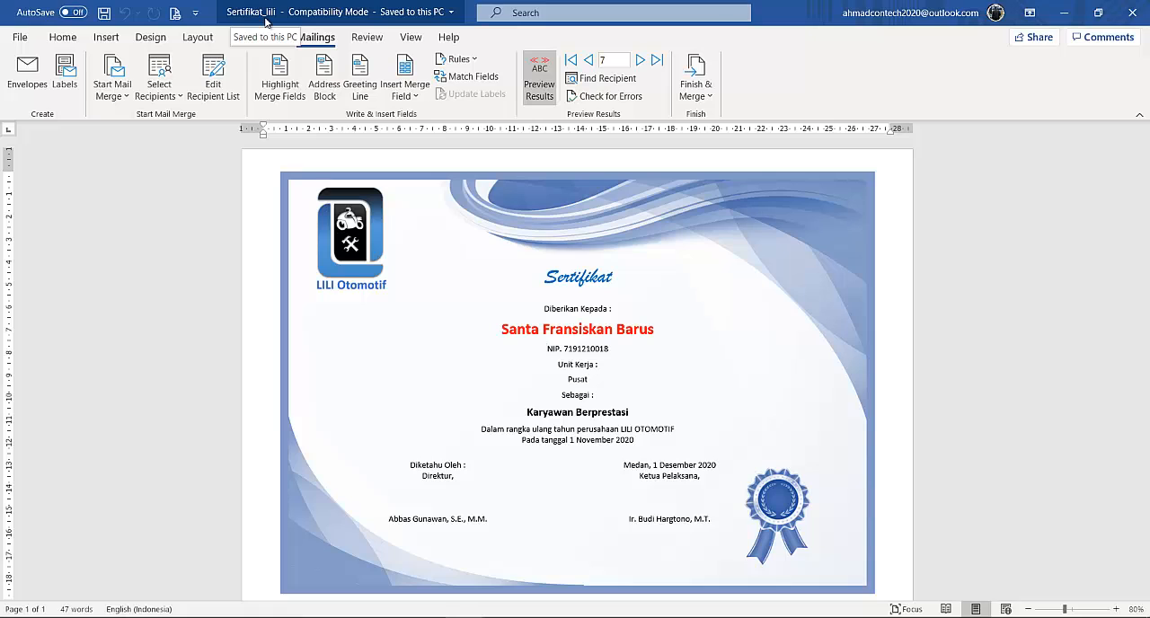
Apply all borders to the two-column signature table.
{"action": "scroll", "coordinate": [833, 301], "scroll_direction": "down", "scroll_amount": 1}
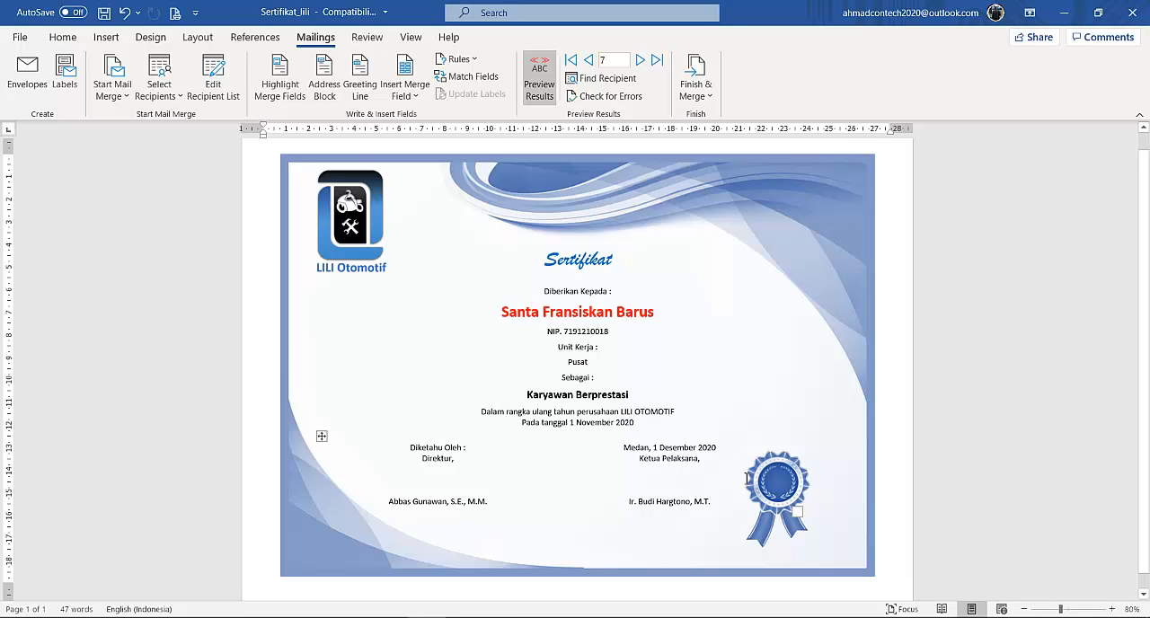
{"action": "left_click_drag", "start_coordinate": [744, 476], "coordinate": [449, 469]}
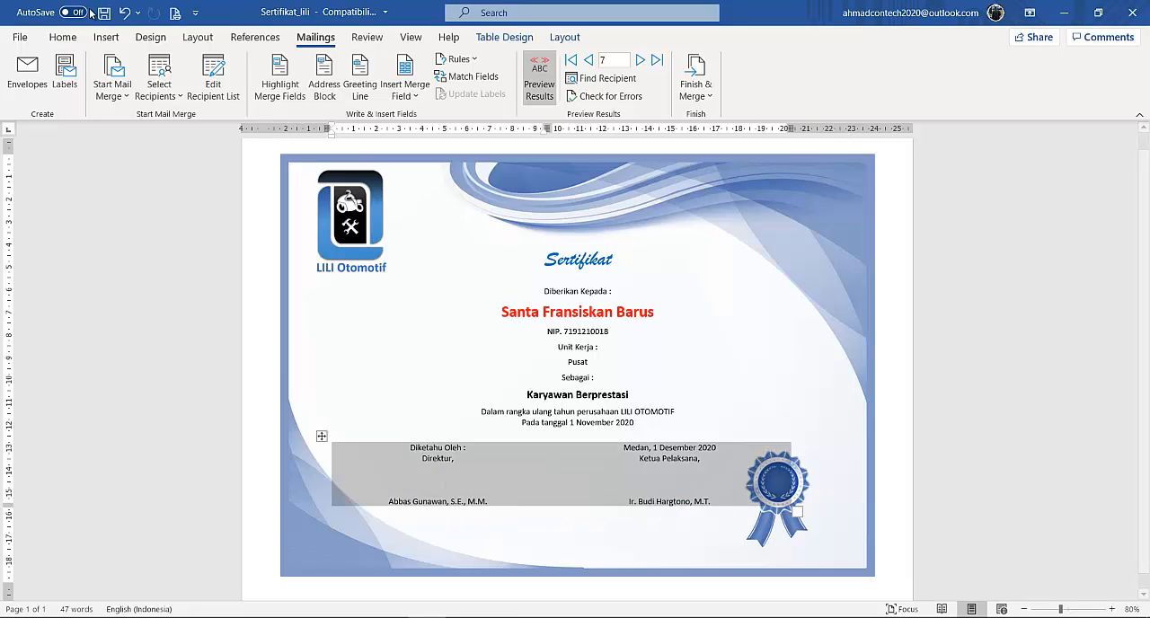
{"action": "left_click", "coordinate": [63, 37]}
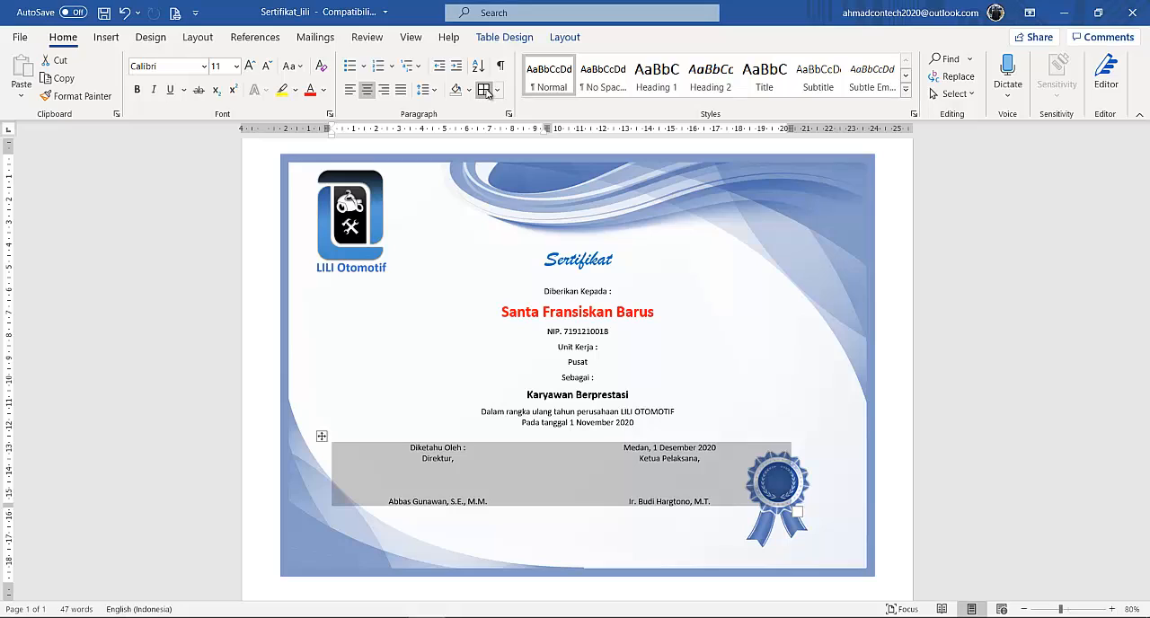
{"action": "left_click", "coordinate": [484, 89]}
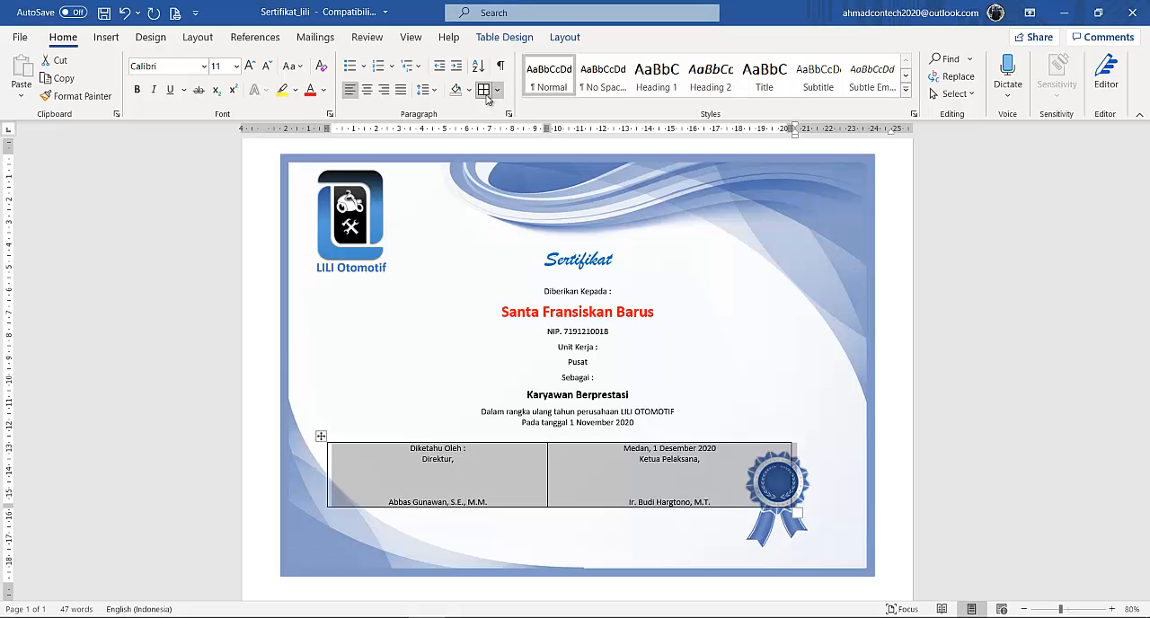
Insert an empty column between the Direktur and Ketua Pelaksana cells of the signature table.
{"action": "left_click", "coordinate": [619, 476]}
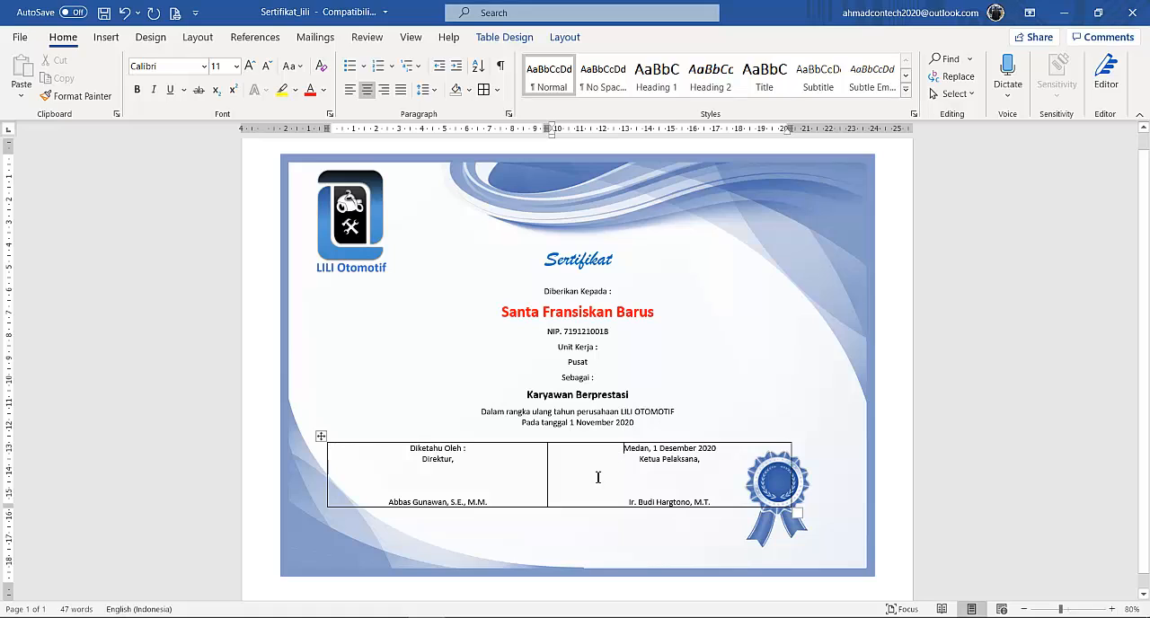
{"action": "right_click", "coordinate": [623, 449]}
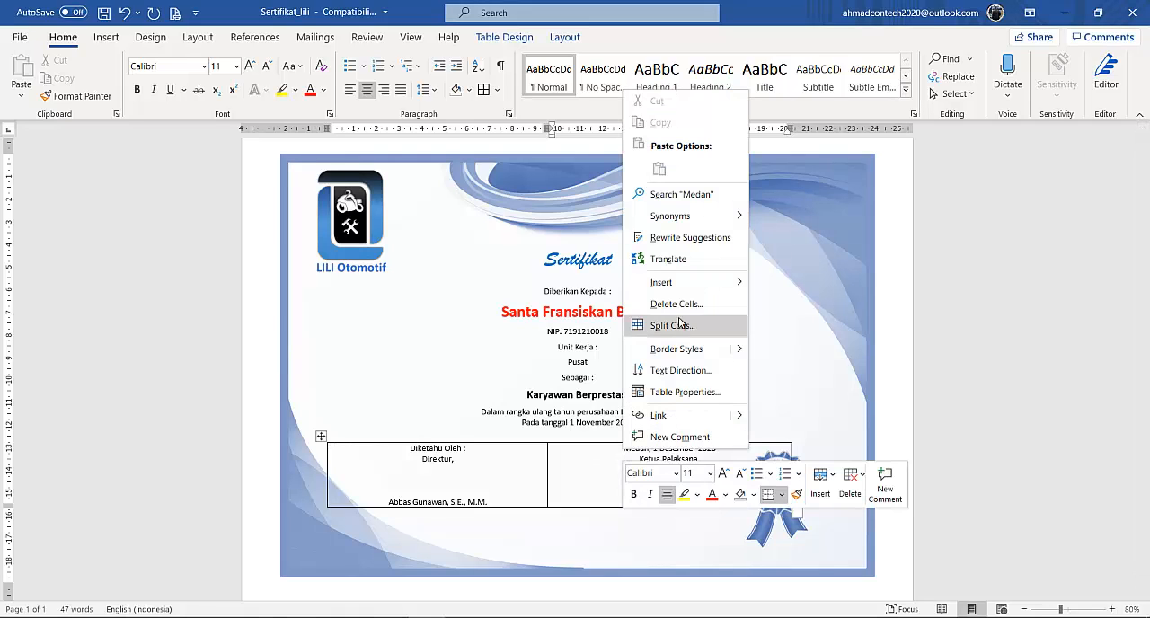
{"action": "mouse_move", "coordinate": [701, 282]}
{"action": "left_click", "coordinate": [837, 285]}
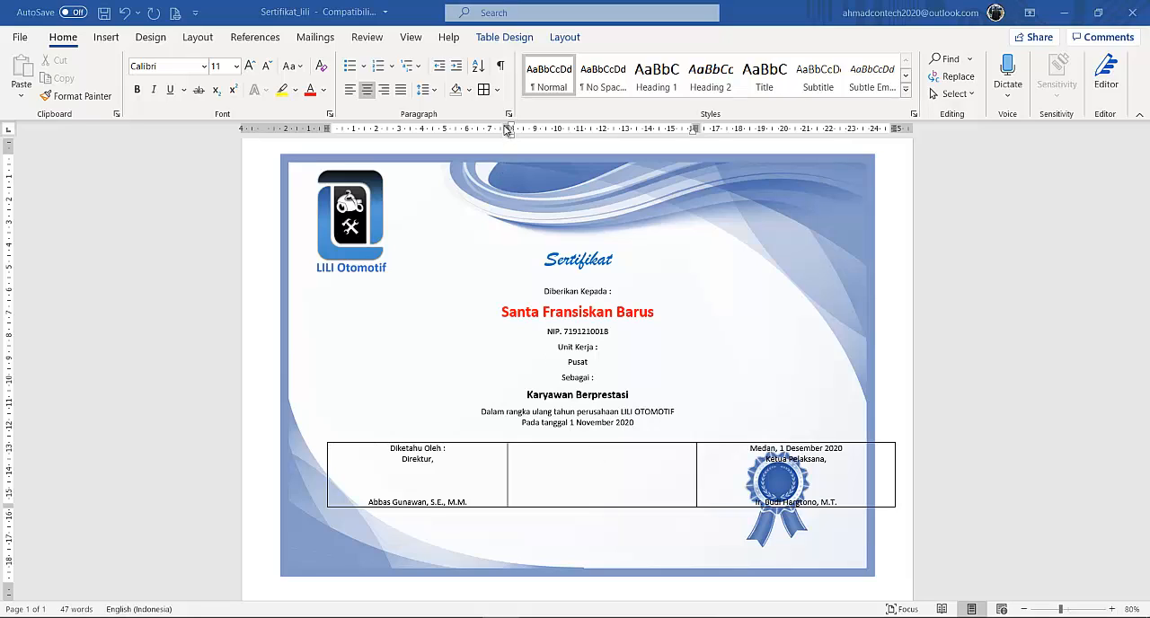
Narrow the signature table to about 15.5 cm so it clears the ribbon seal and distribute its three columns evenly.
{"action": "left_click", "coordinate": [515, 468]}
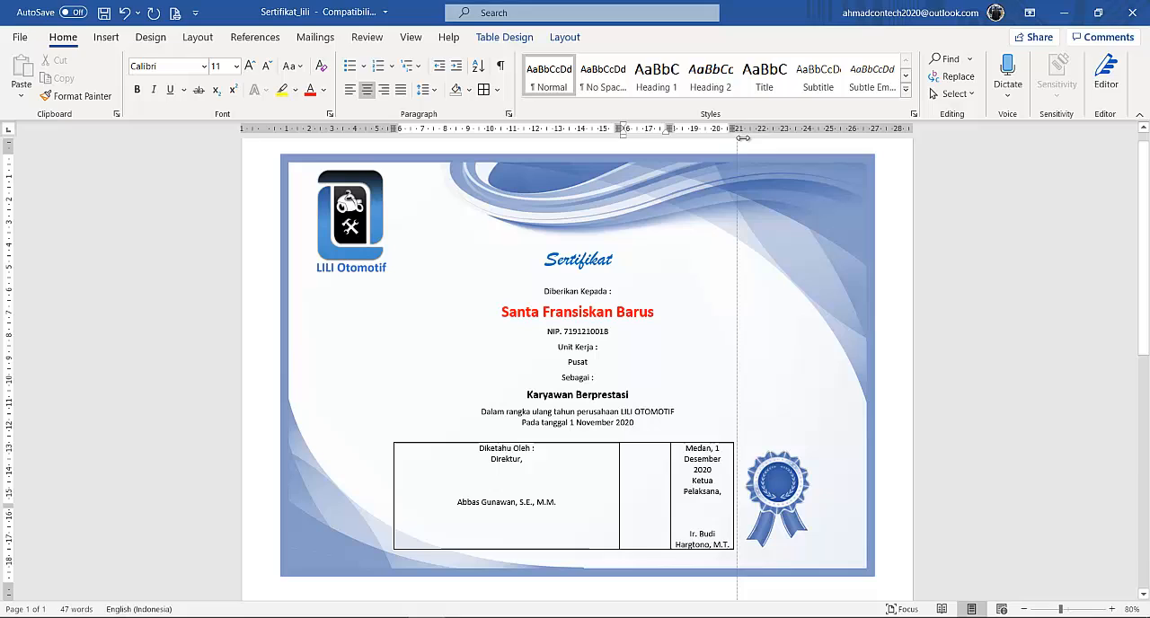
{"action": "left_click_drag", "start_coordinate": [743, 137], "coordinate": [749, 138]}
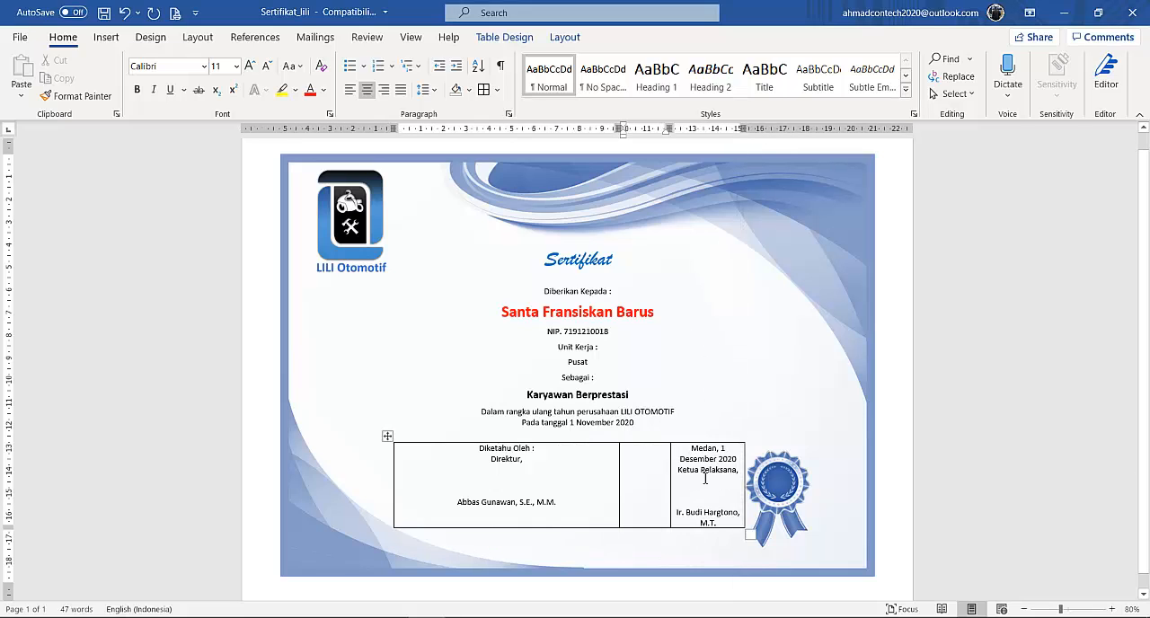
{"action": "left_click_drag", "start_coordinate": [704, 478], "coordinate": [543, 465]}
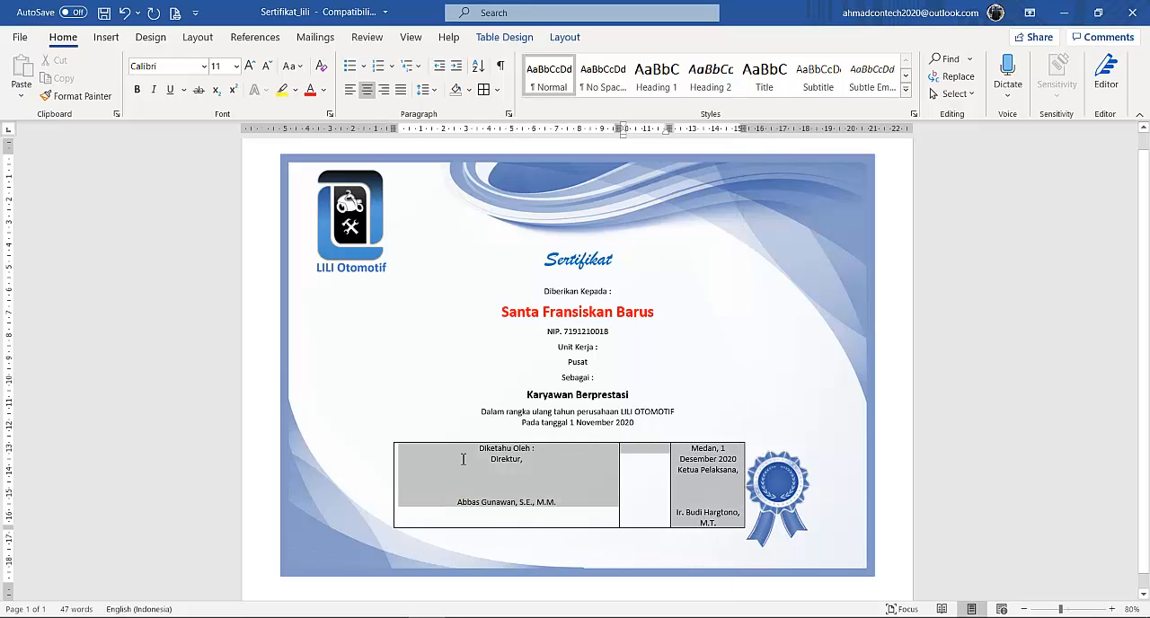
{"action": "left_click", "coordinate": [566, 38]}
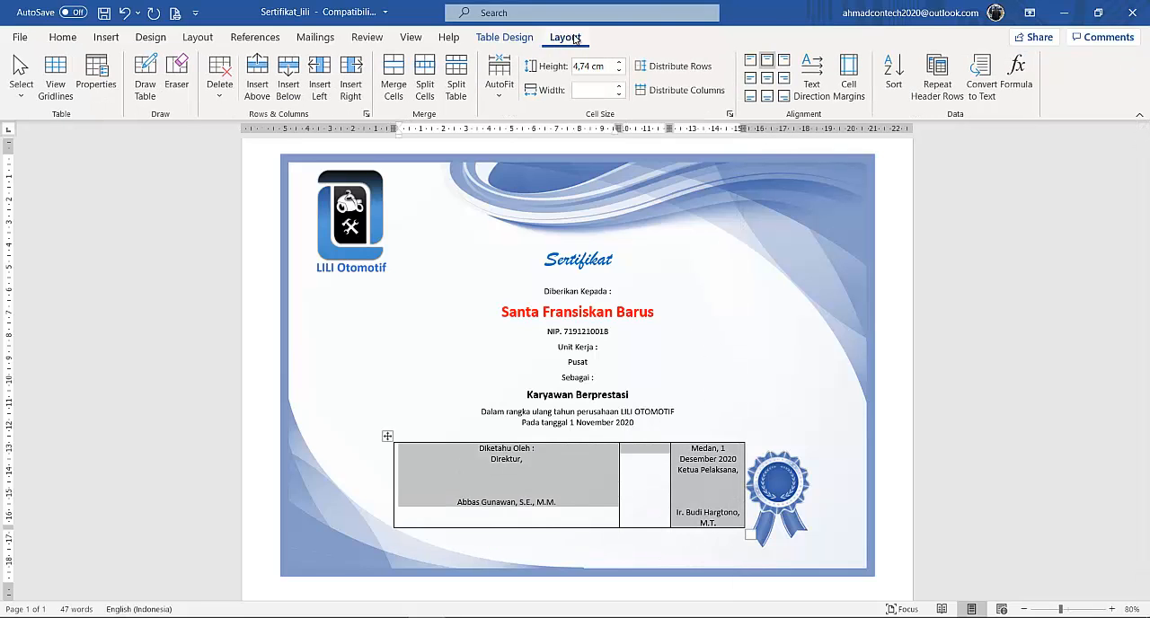
{"action": "left_click", "coordinate": [666, 90]}
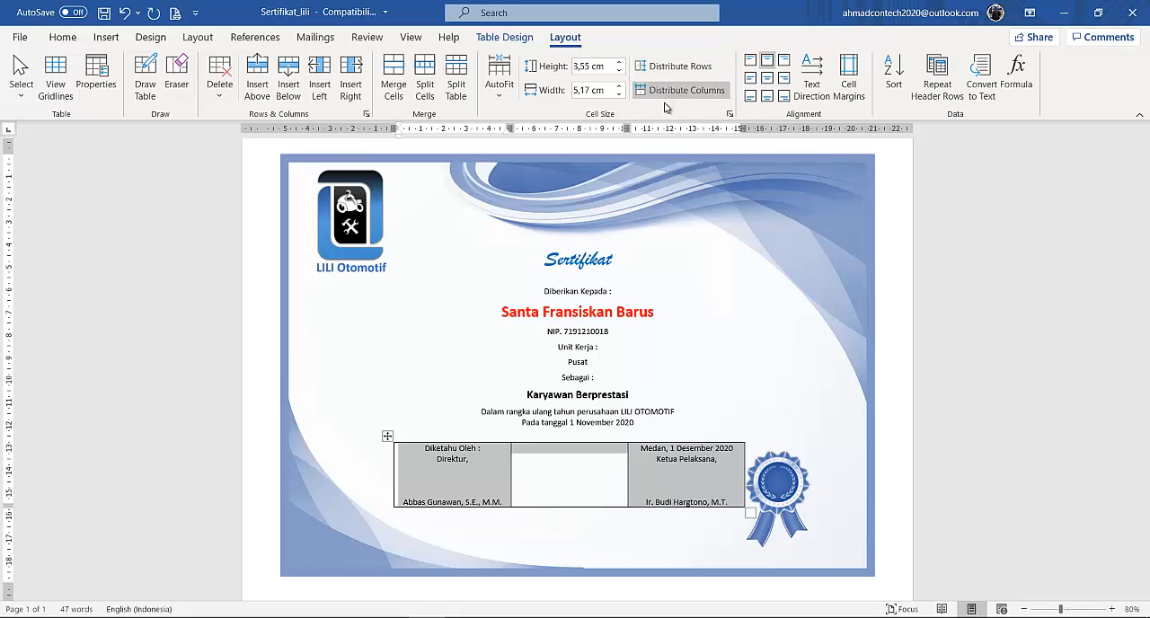
Insert the first photo from the kombis_pasfoto folder as Link to File in the empty middle cell and shrink it to about 4 cm wide.
{"action": "left_click", "coordinate": [575, 476]}
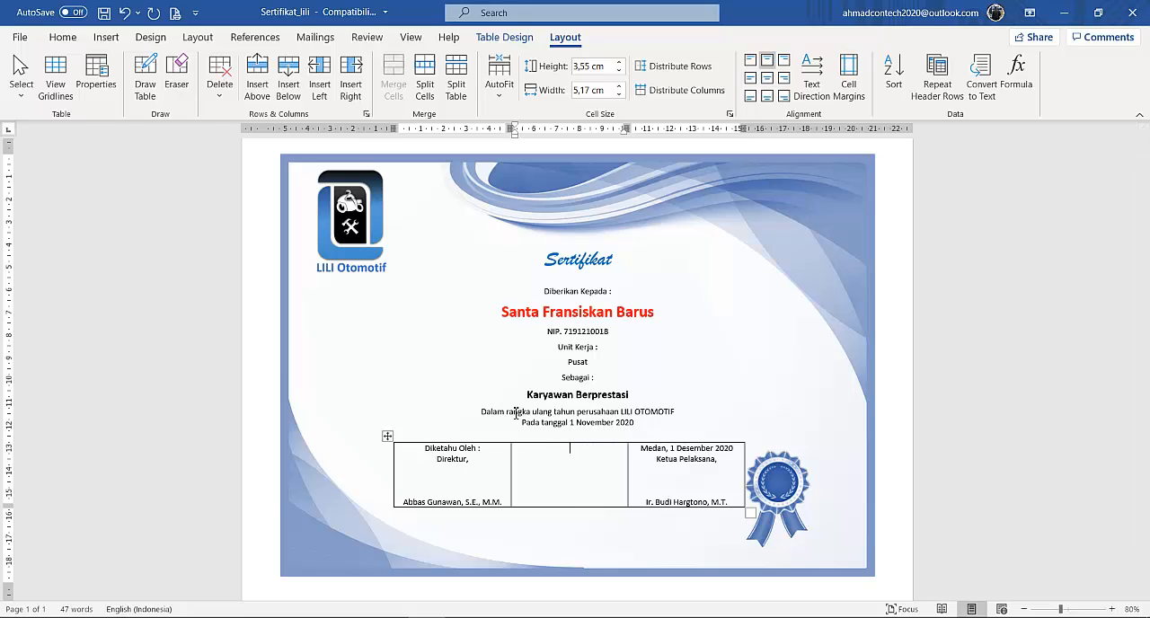
{"action": "left_click", "coordinate": [106, 37]}
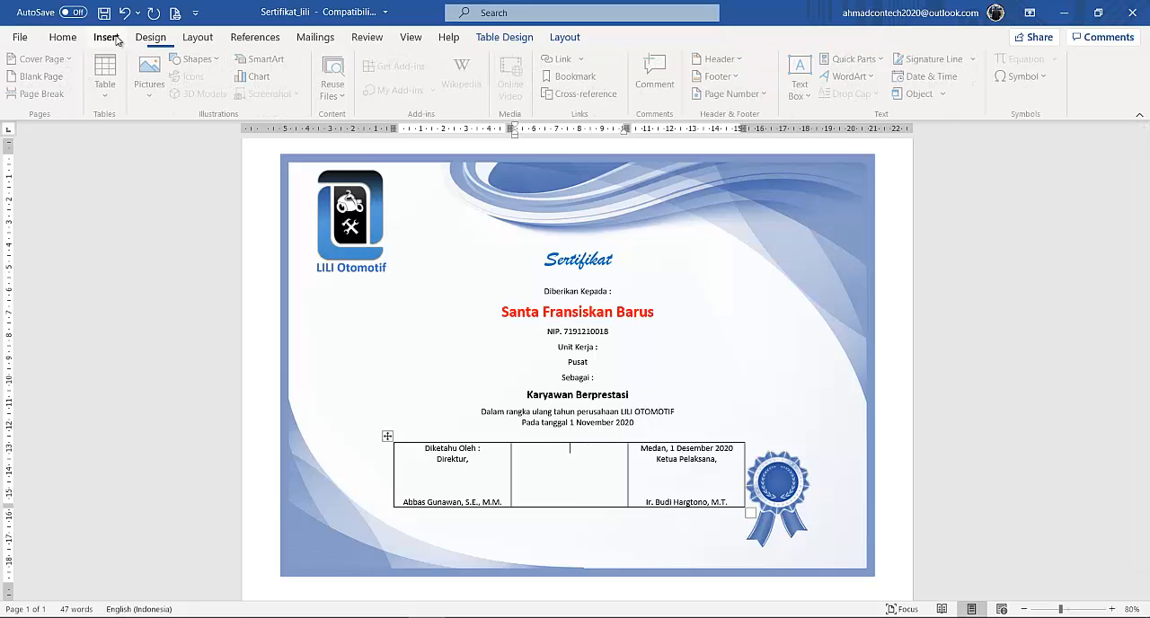
{"action": "left_click", "coordinate": [147, 101]}
{"action": "left_click", "coordinate": [165, 148]}
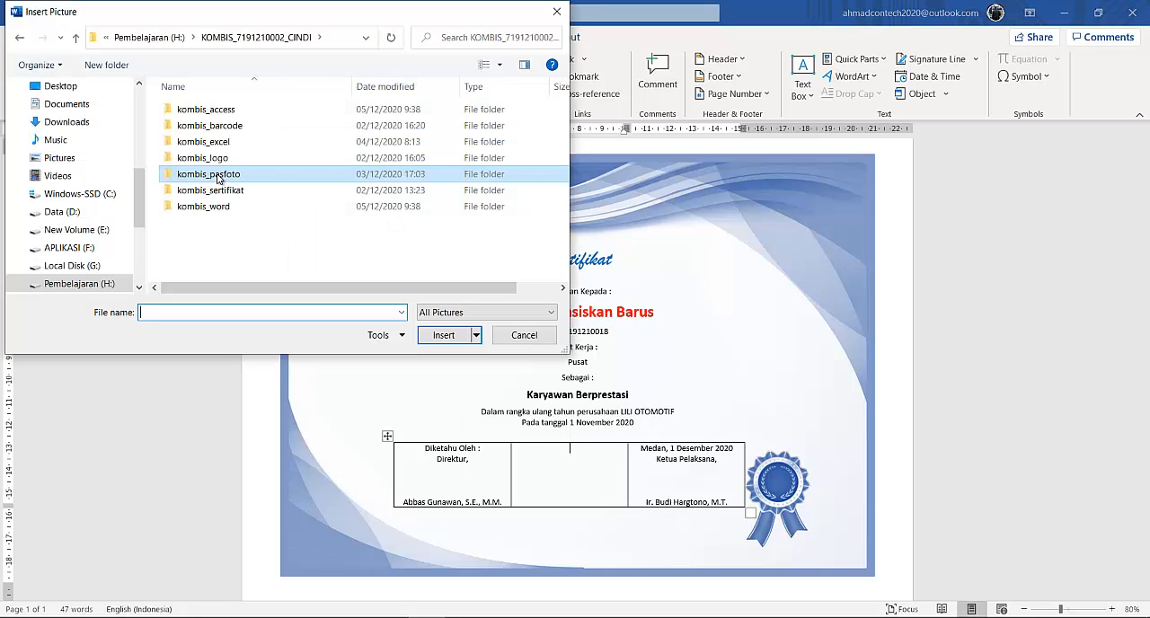
{"action": "double_click", "coordinate": [216, 176]}
{"action": "left_click", "coordinate": [199, 134]}
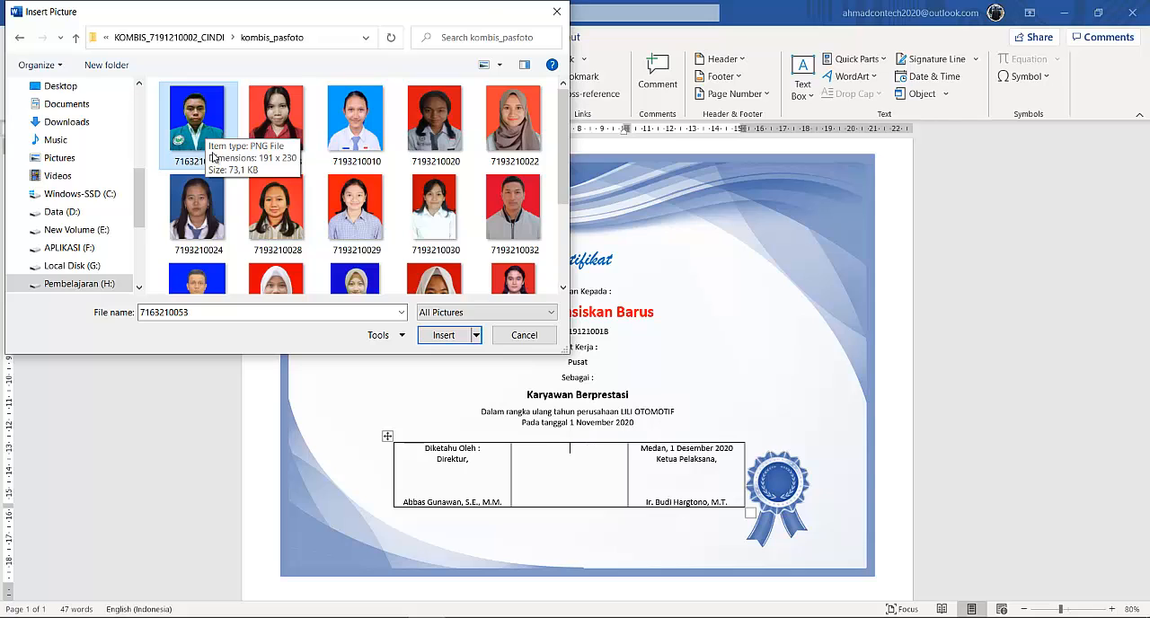
{"action": "left_click_drag", "start_coordinate": [421, 21], "coordinate": [375, 41]}
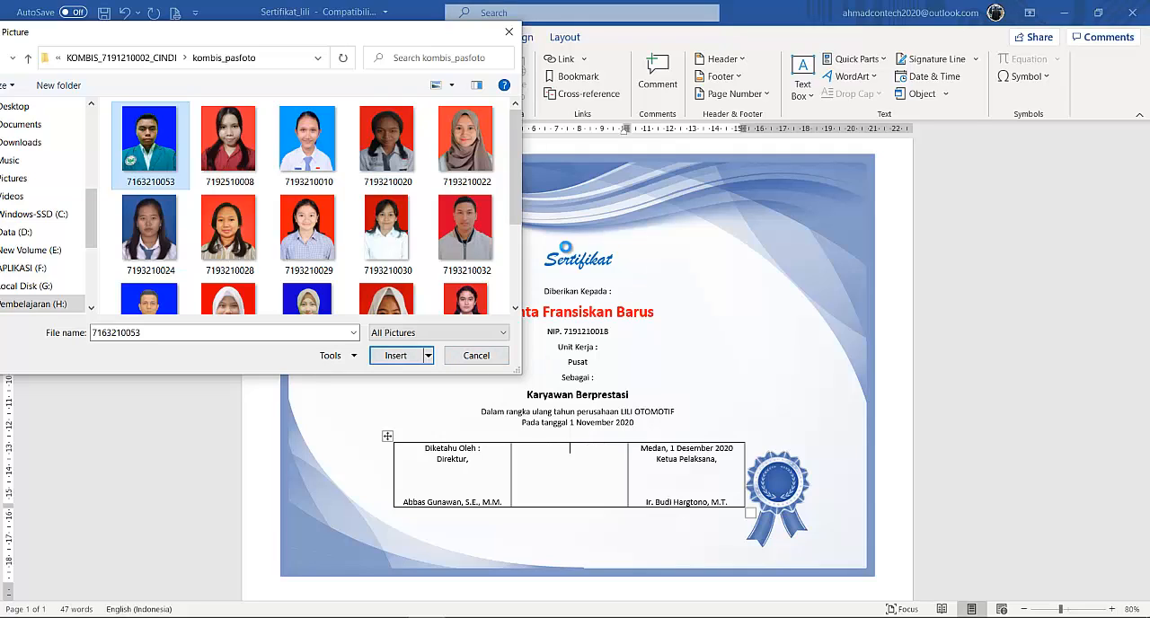
{"action": "left_click", "coordinate": [428, 355]}
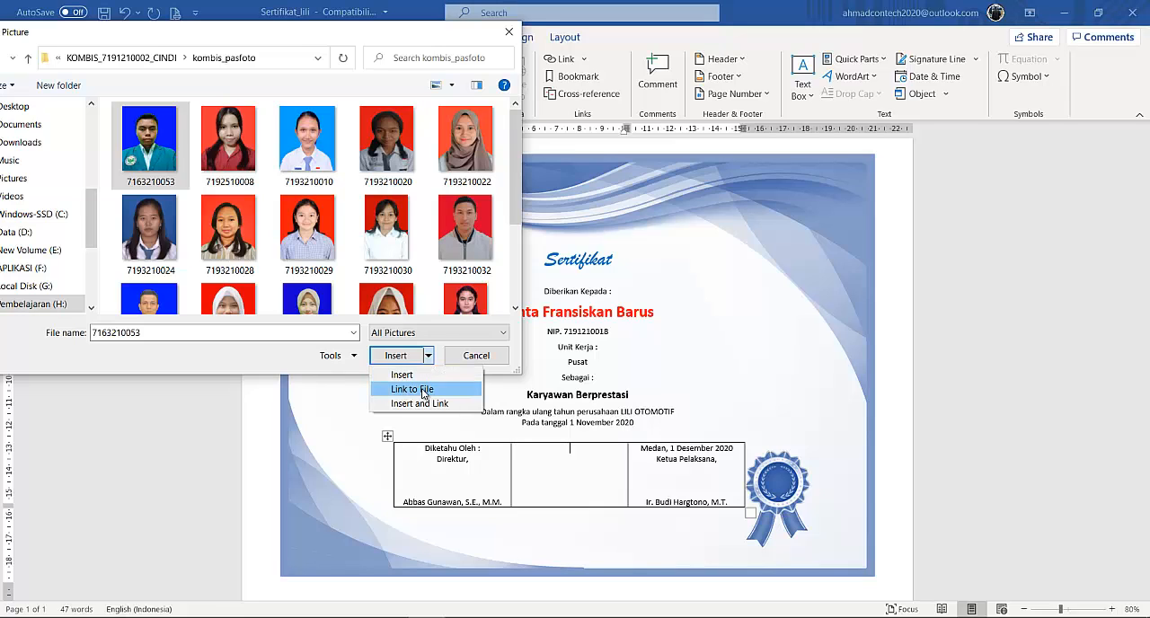
{"action": "left_click", "coordinate": [422, 390]}
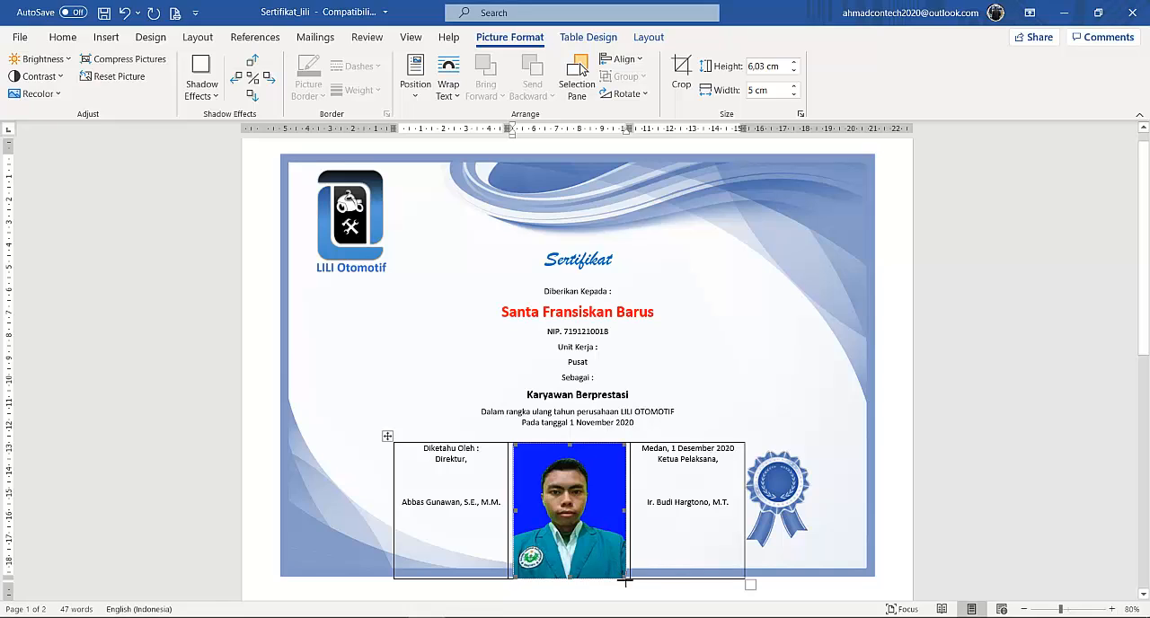
{"action": "left_click_drag", "start_coordinate": [626, 581], "coordinate": [604, 533]}
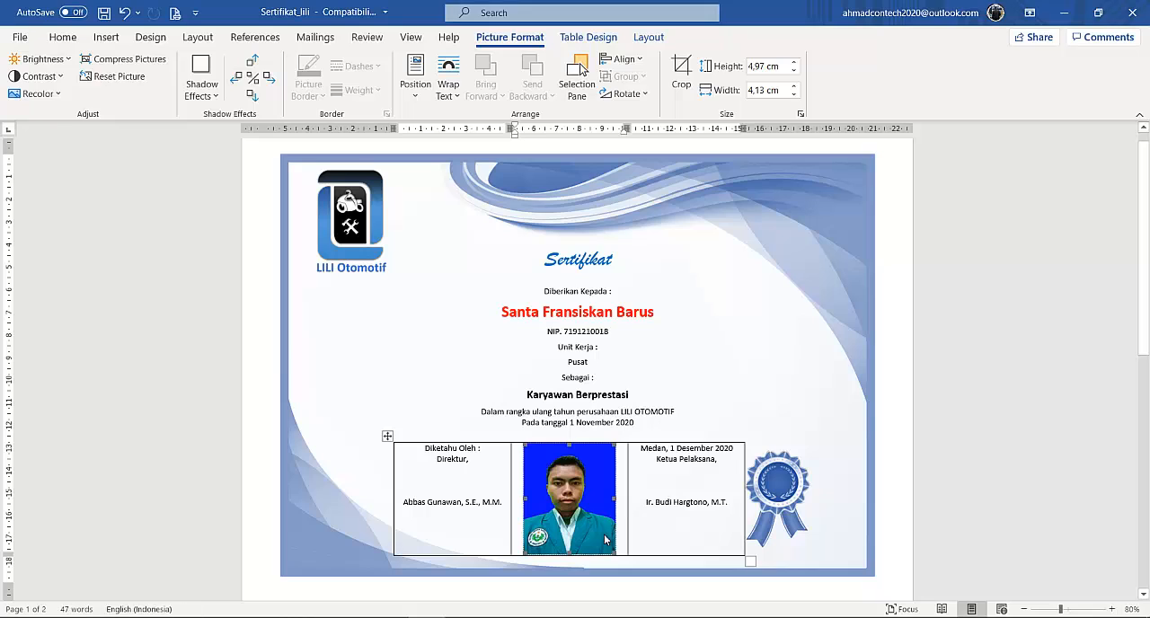
Add three blank lines above the signatory's name in both the Direktur and Ketua Pelaksana cells.
{"action": "left_click", "coordinate": [473, 483]}
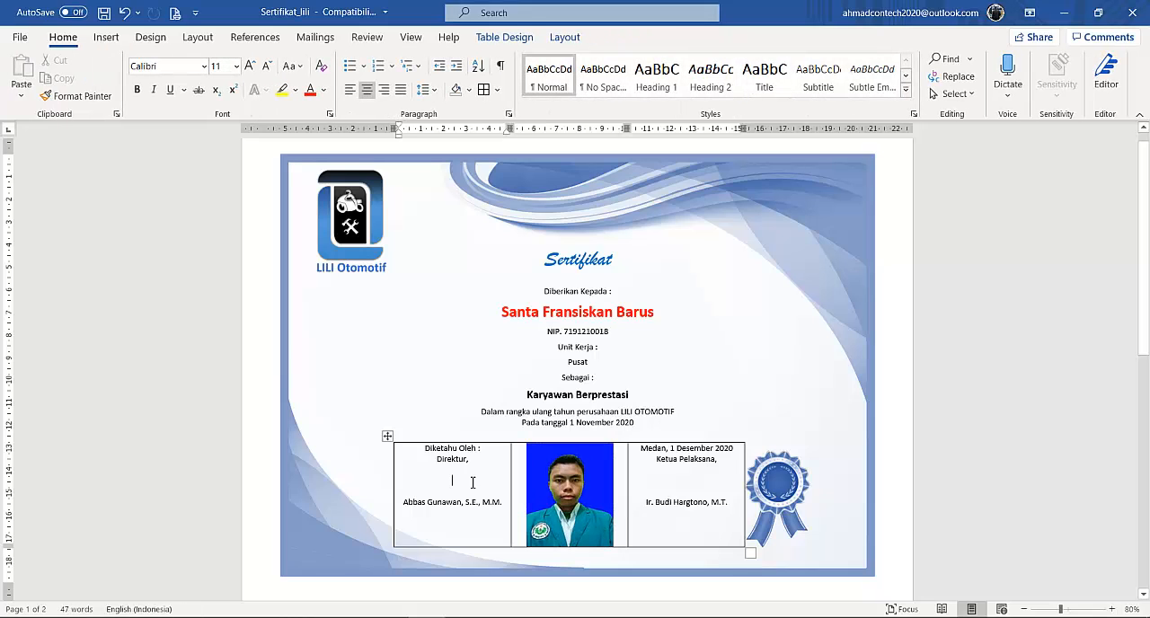
{"action": "key", "text": "Return"}
{"action": "key", "text": "Return"}
{"action": "key", "text": "Return"}
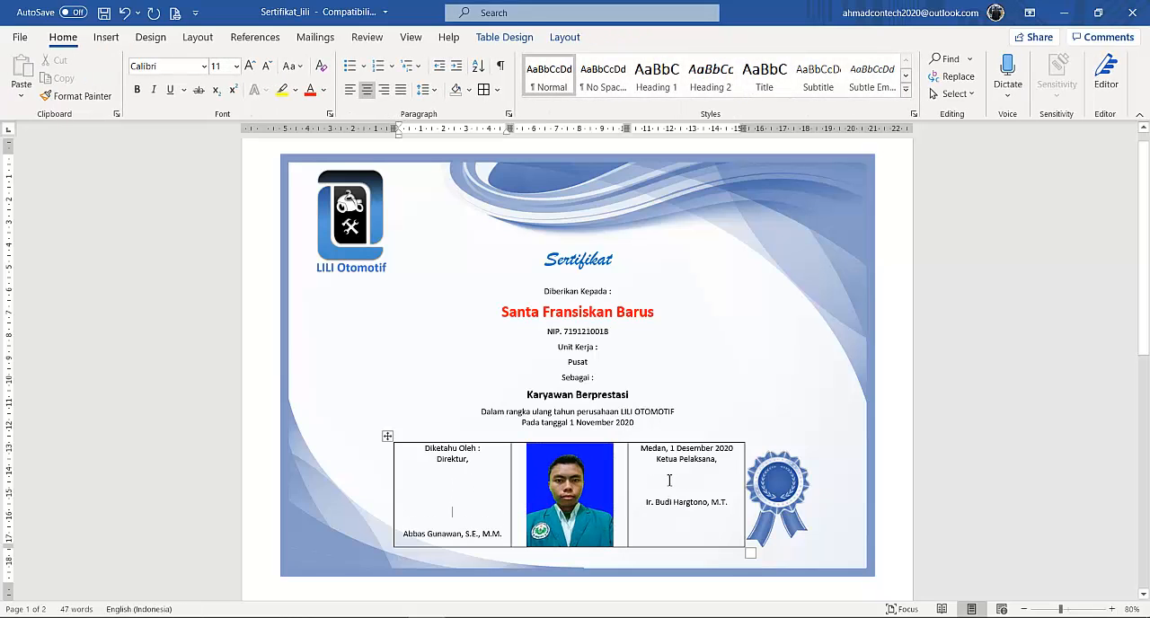
{"action": "left_click", "coordinate": [669, 481]}
{"action": "key", "text": "Return"}
{"action": "key", "text": "Return"}
{"action": "key", "text": "Return"}
{"action": "left_click", "coordinate": [679, 558]}
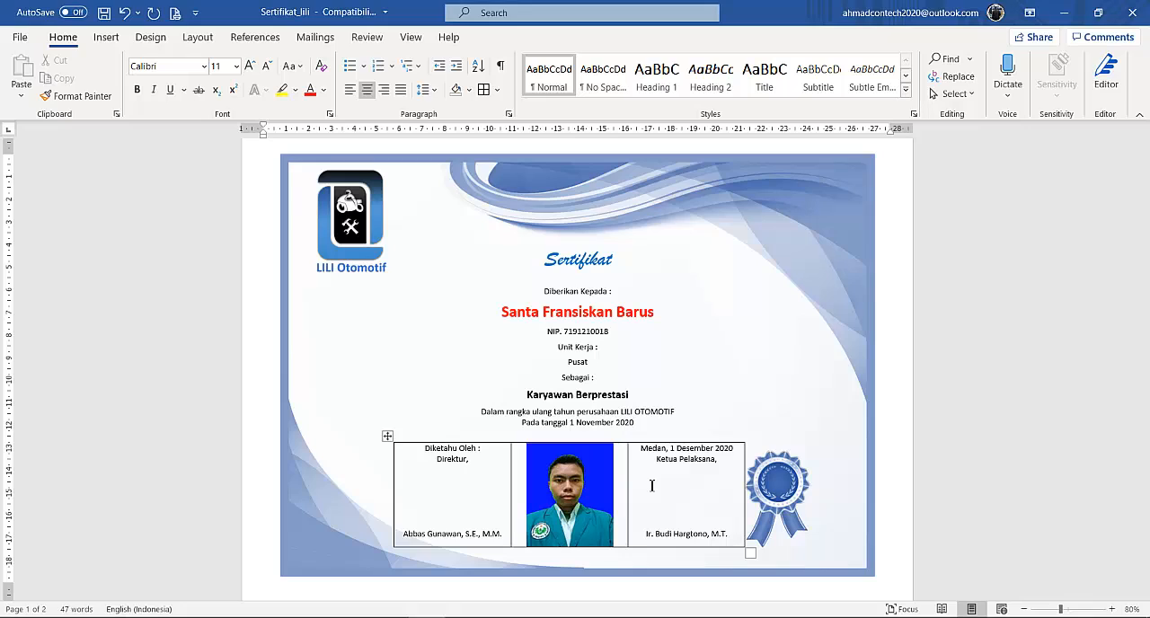
Turn off the mail merge results preview and show the field codes throughout the certificate.
{"action": "left_click", "coordinate": [315, 37]}
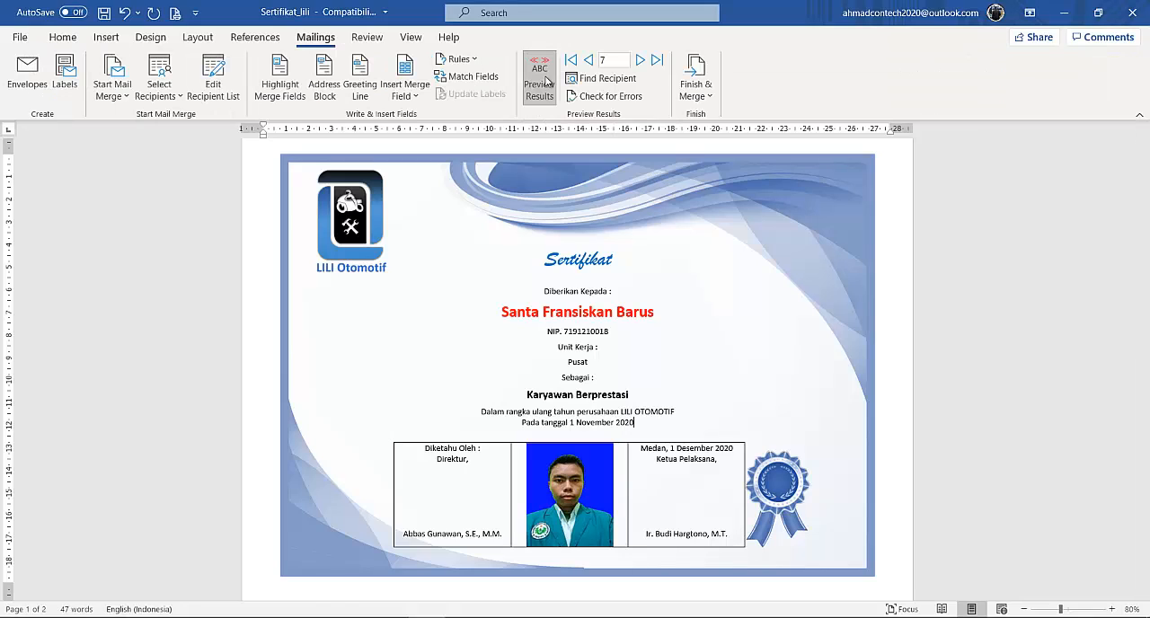
{"action": "left_click", "coordinate": [542, 81]}
{"action": "key", "text": "ctrl+super+o"}
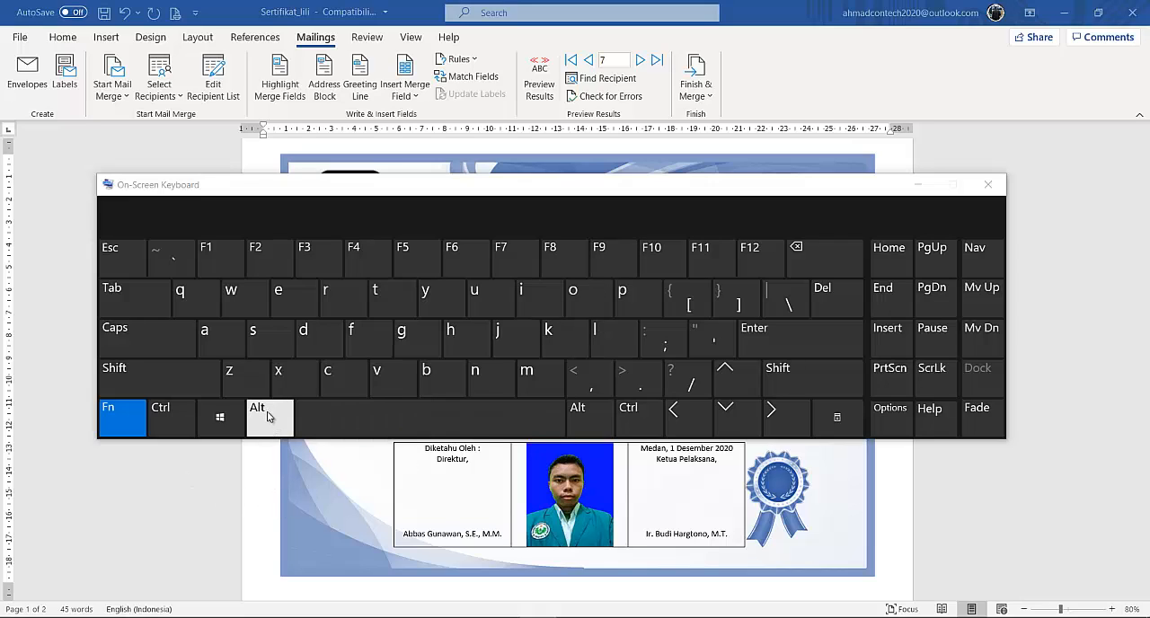
{"action": "left_click", "coordinate": [611, 262]}
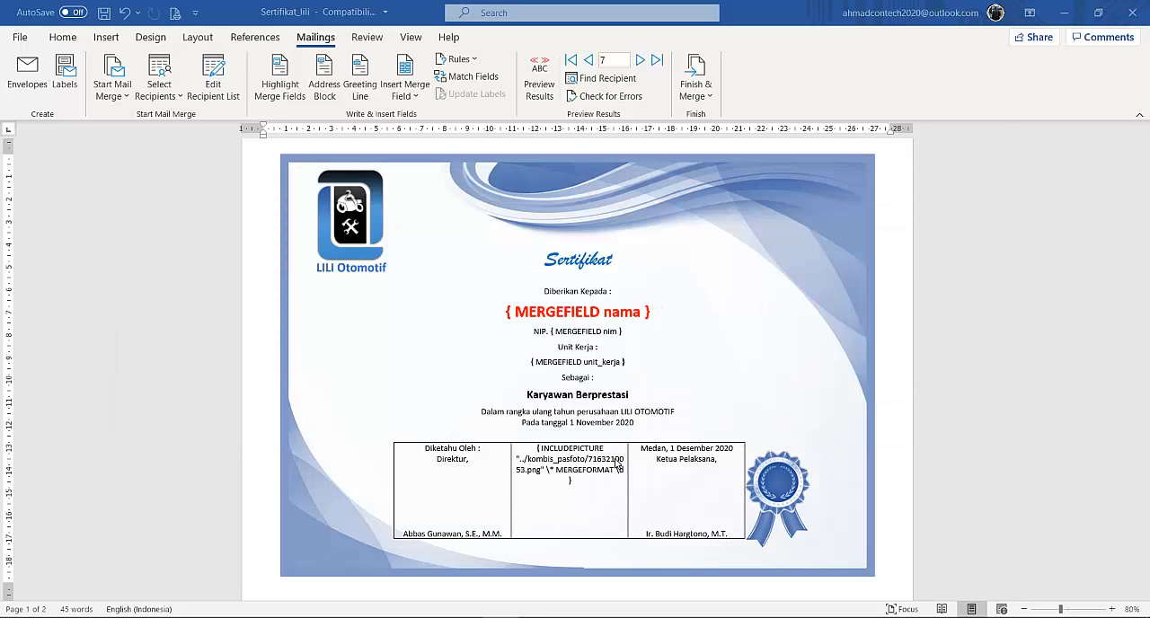